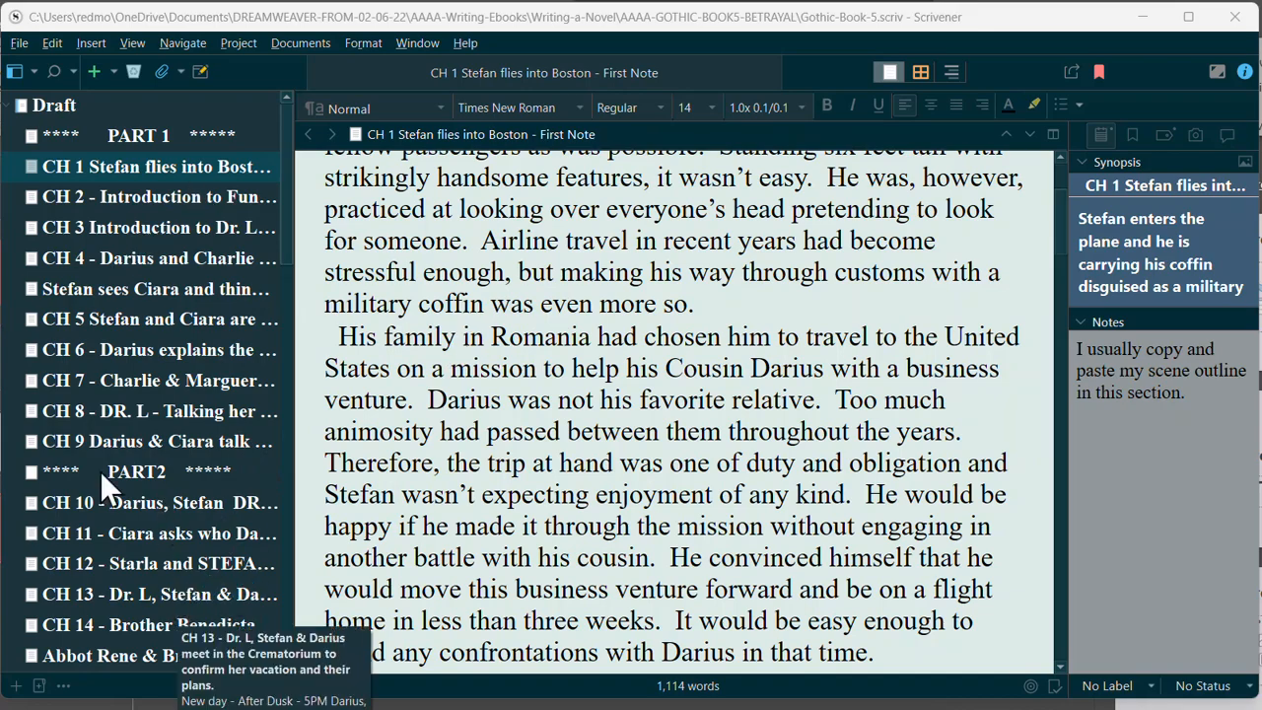
Step: View the Part 1 through Part 4 divider documents in the Draft folder, and return to the start of the chapter list
left_click(131, 133)
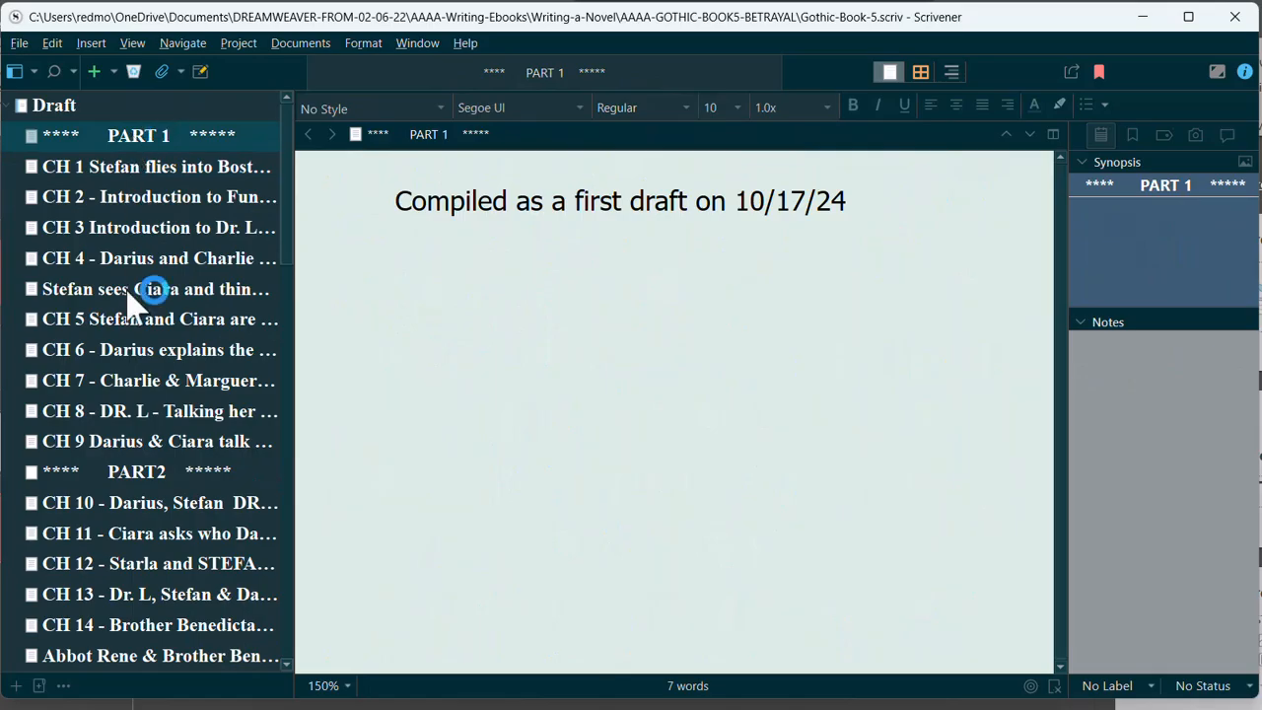
left_click(120, 470)
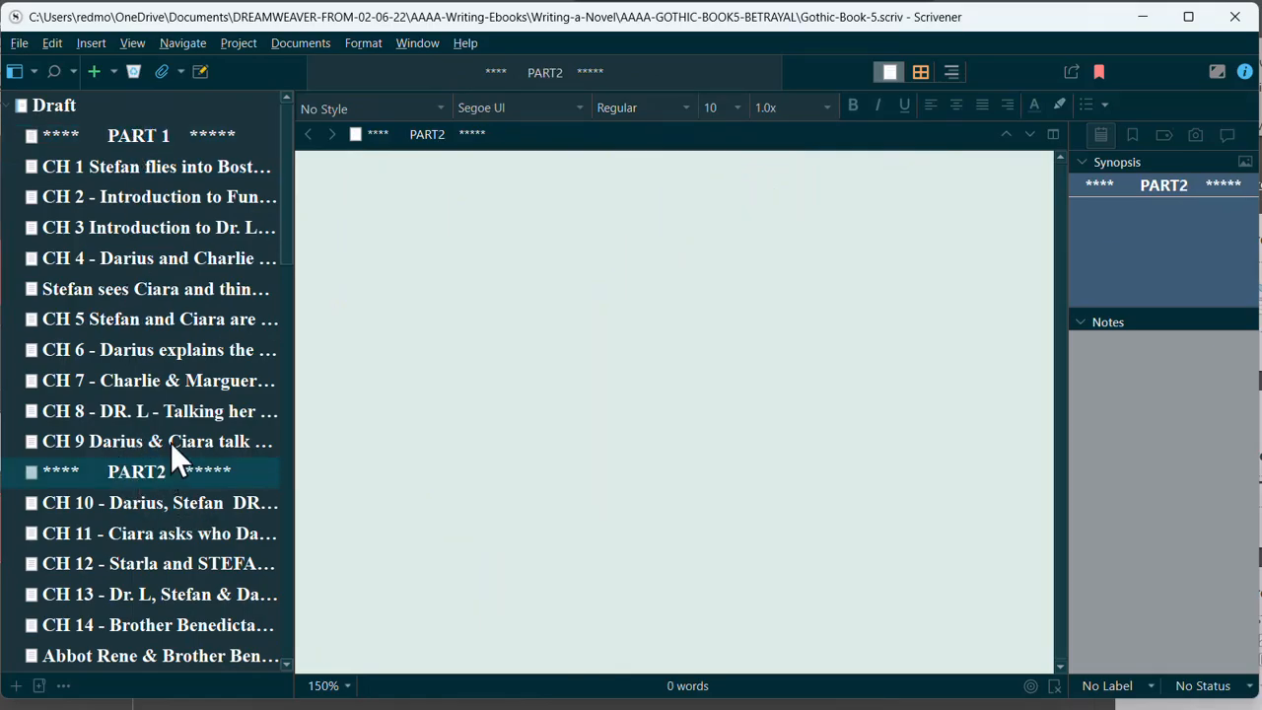
scroll(170, 443, "down", 5)
left_click(149, 286)
scroll(183, 340, "down", 3)
left_click(179, 505)
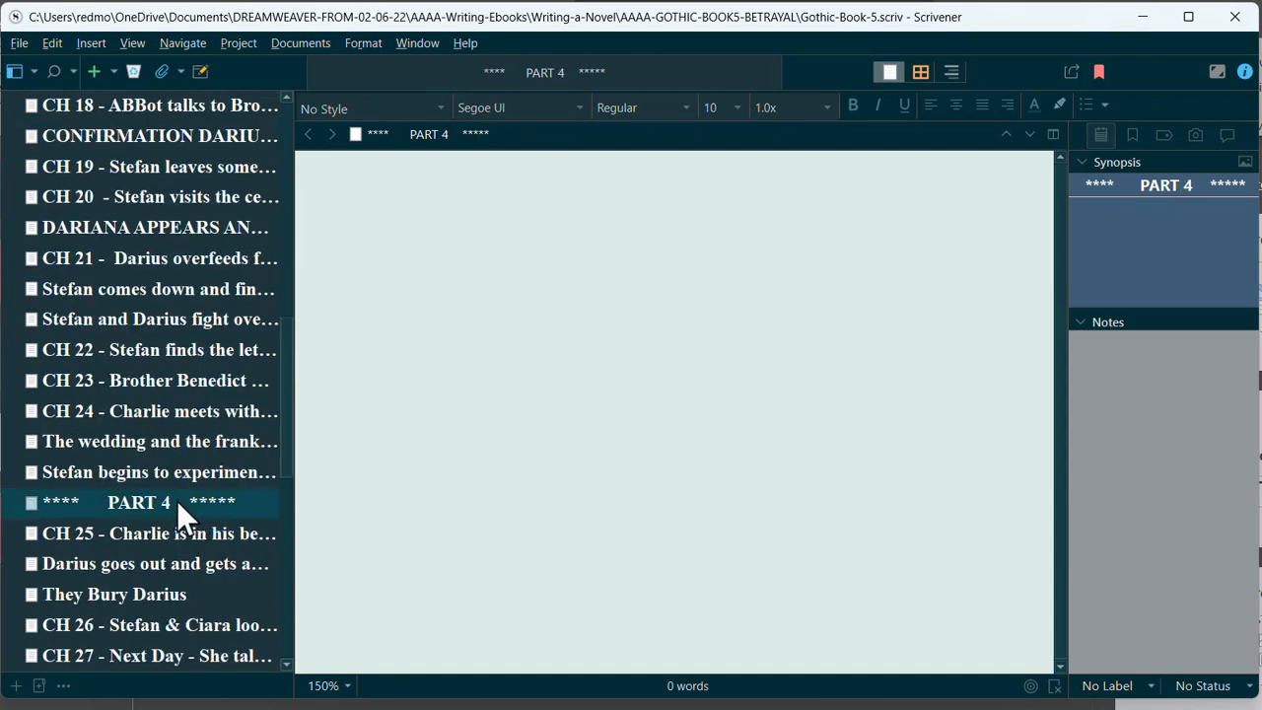
scroll(173, 488, "up", 8)
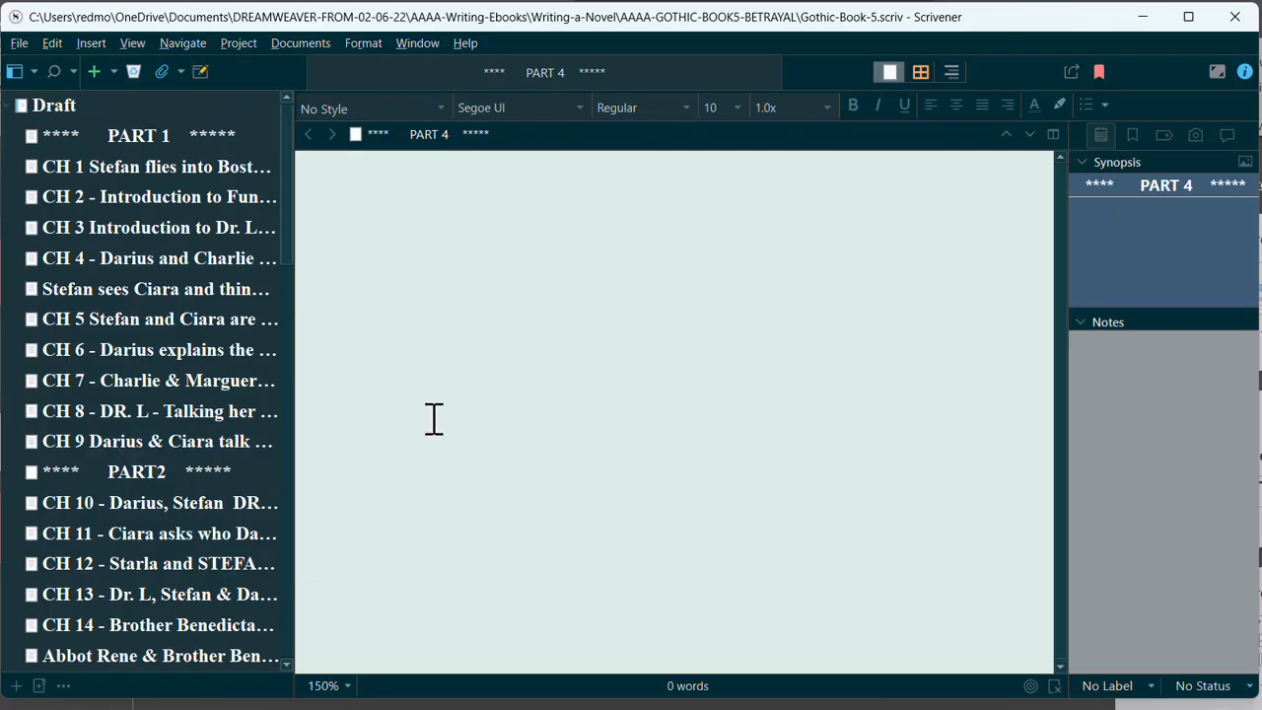
key("ctrl+v")
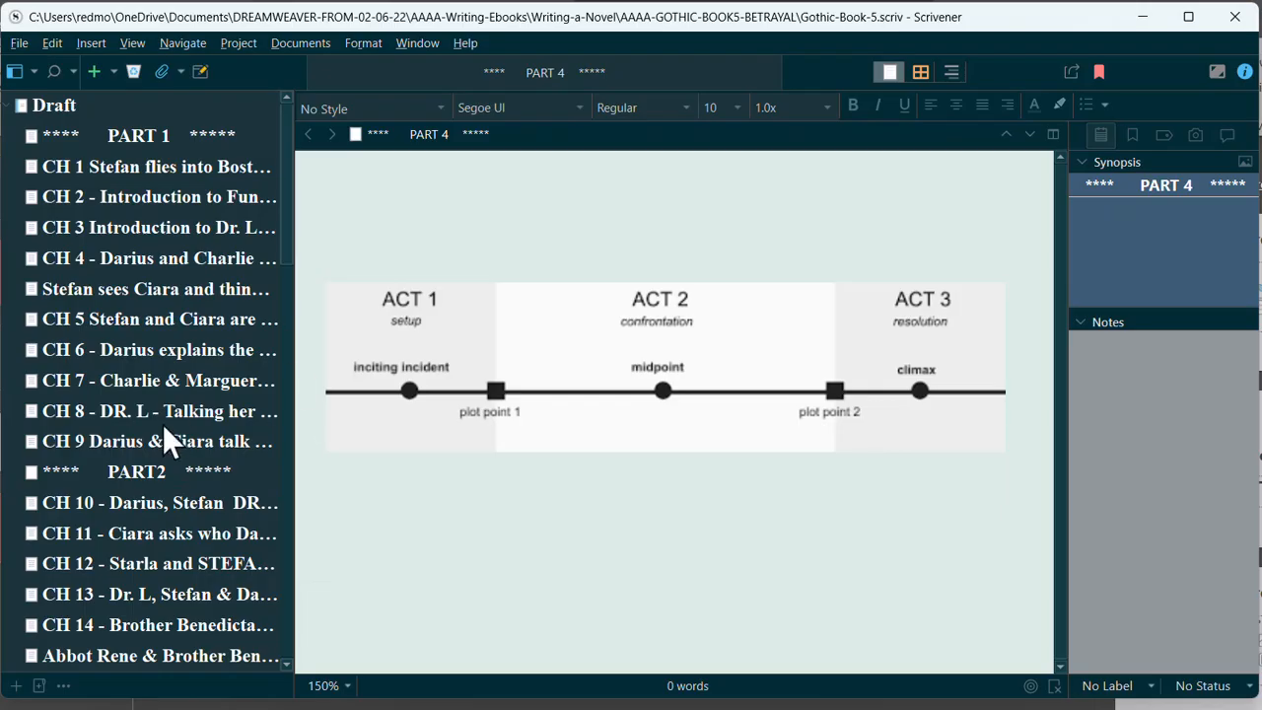
key("ctrl+z")
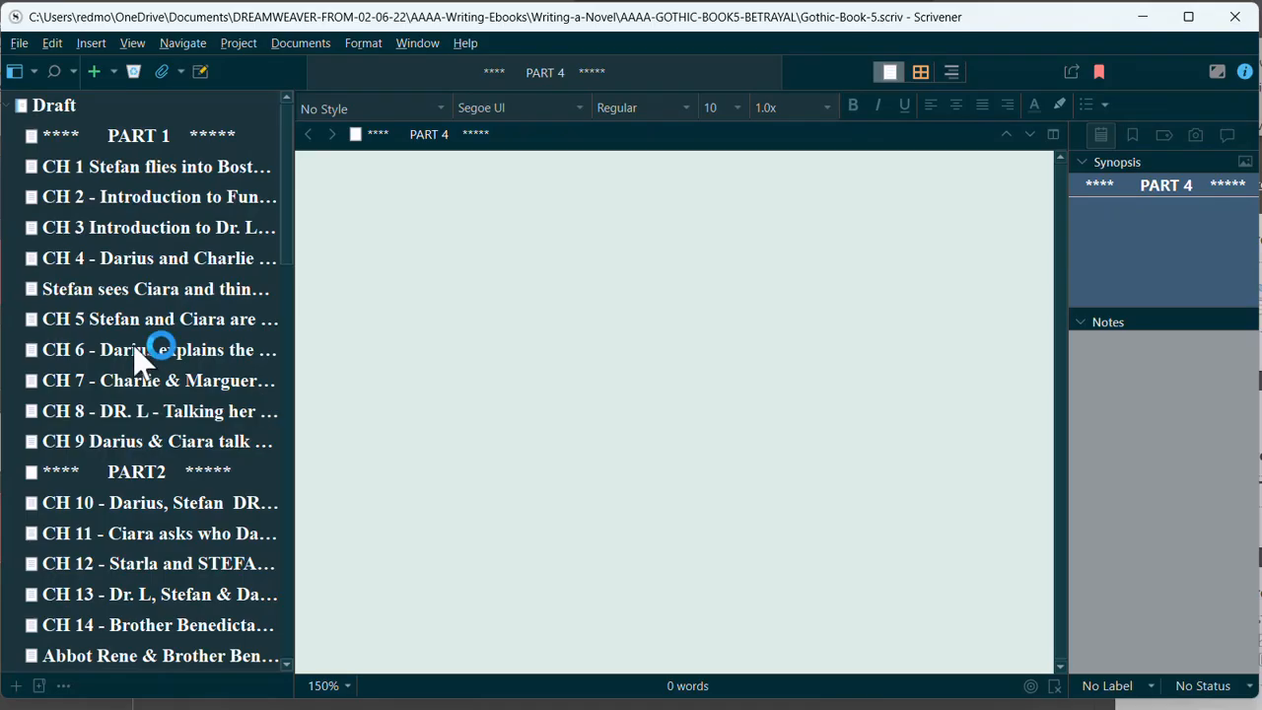
Step: Open the Chapter 6 document, widen the inspector, and review its scene notes from the end up to the POV heading
left_click(139, 352)
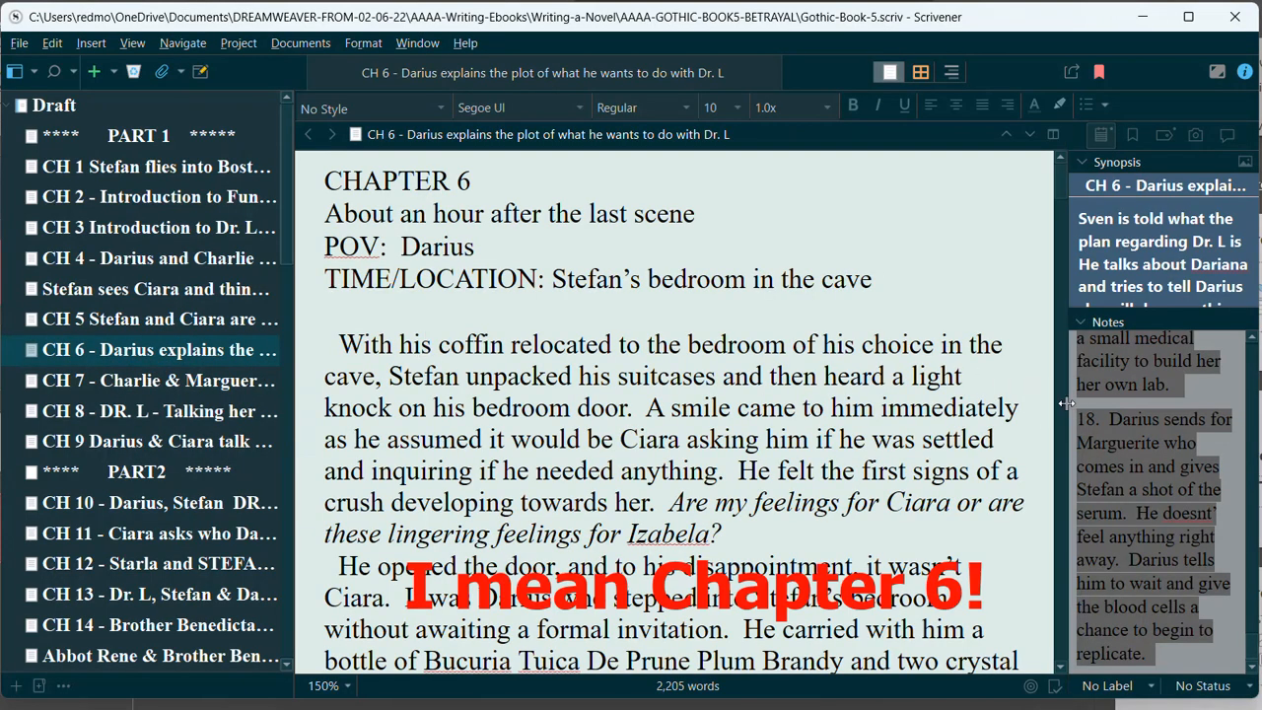
left_click_drag(1066, 402, 483, 452)
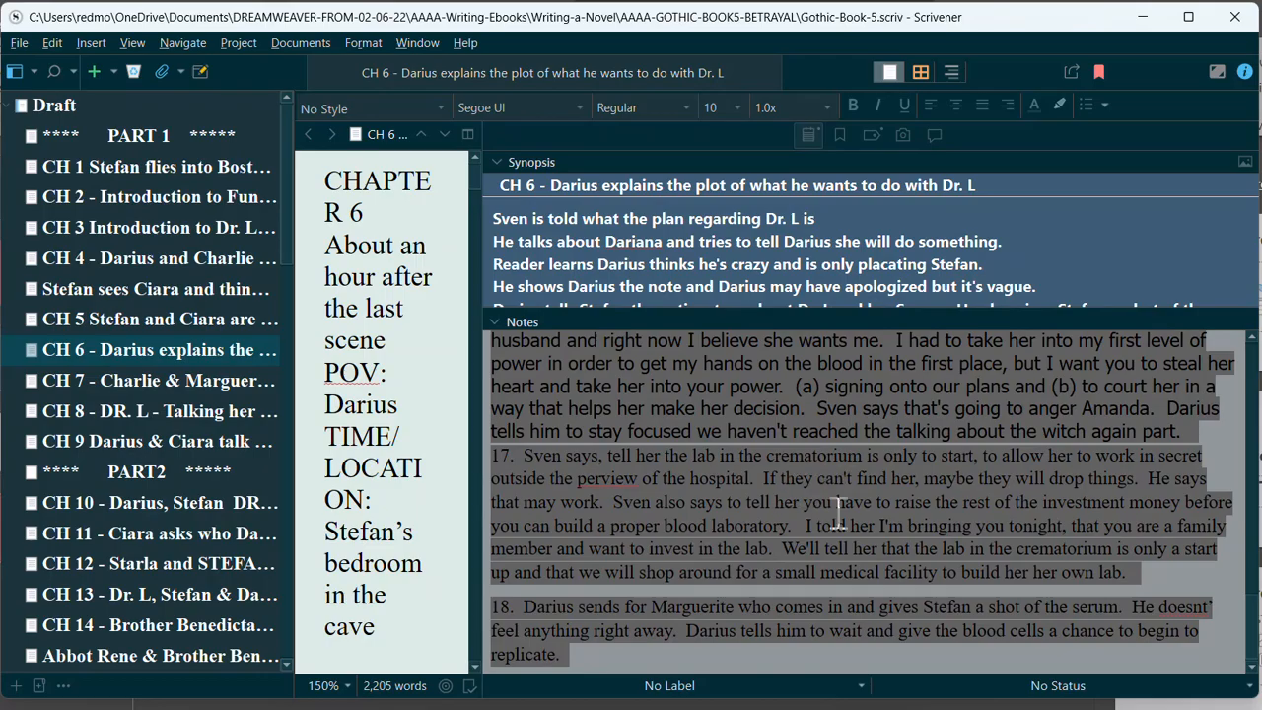
left_click(900, 483)
scroll(901, 464, "up", 10)
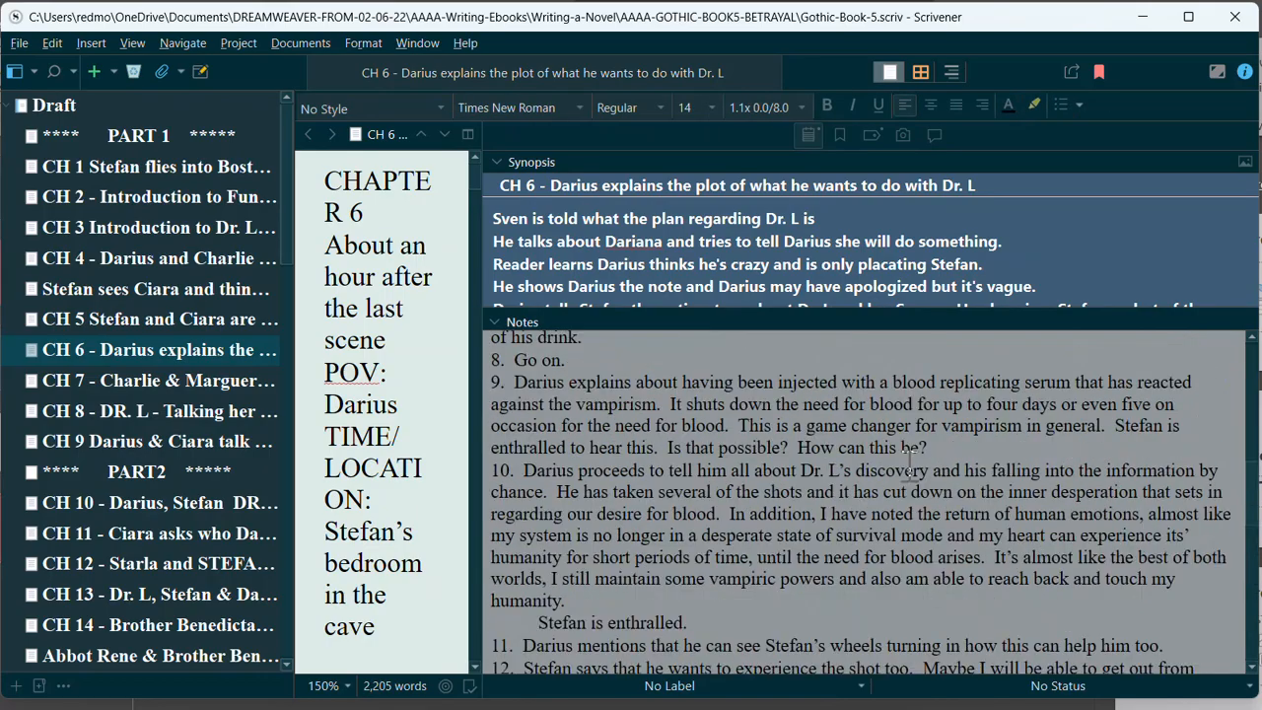
scroll(901, 445, "up", 4)
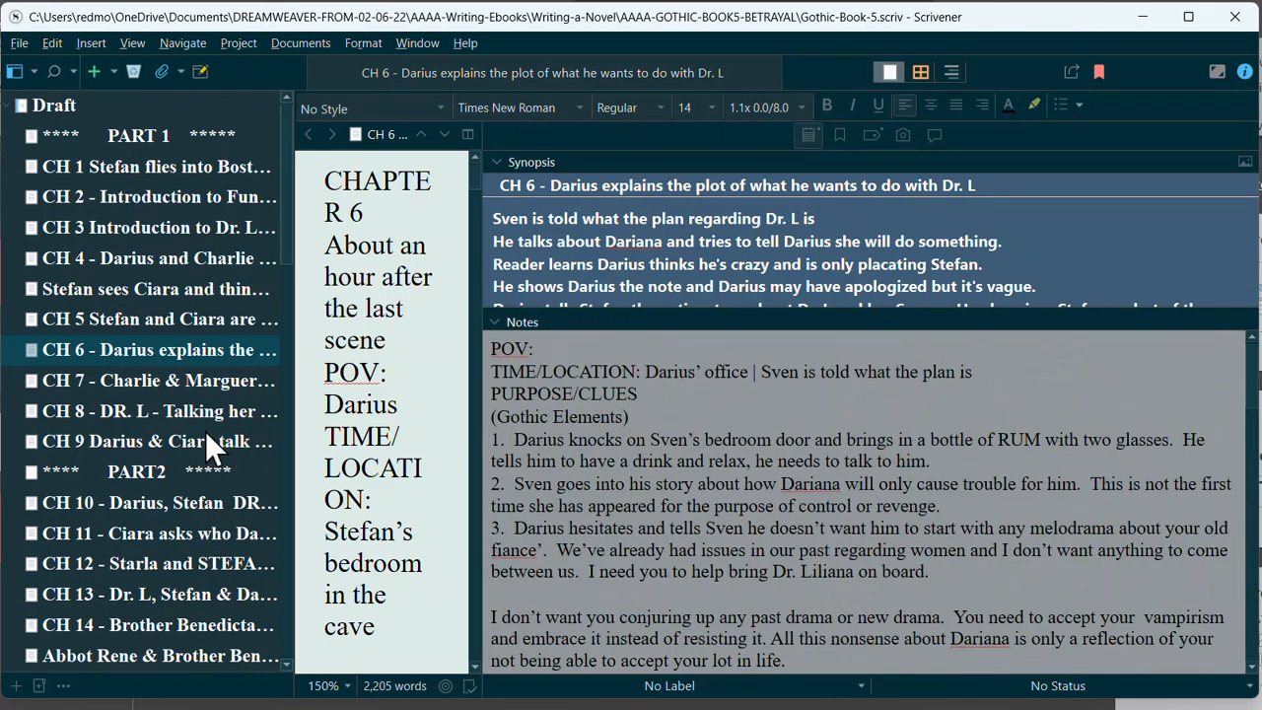
Step: Open the Scene Outline document in the Research folder, narrow the inspector to widen the editor, and show the outline's beginning
scroll(192, 443, "down", 12)
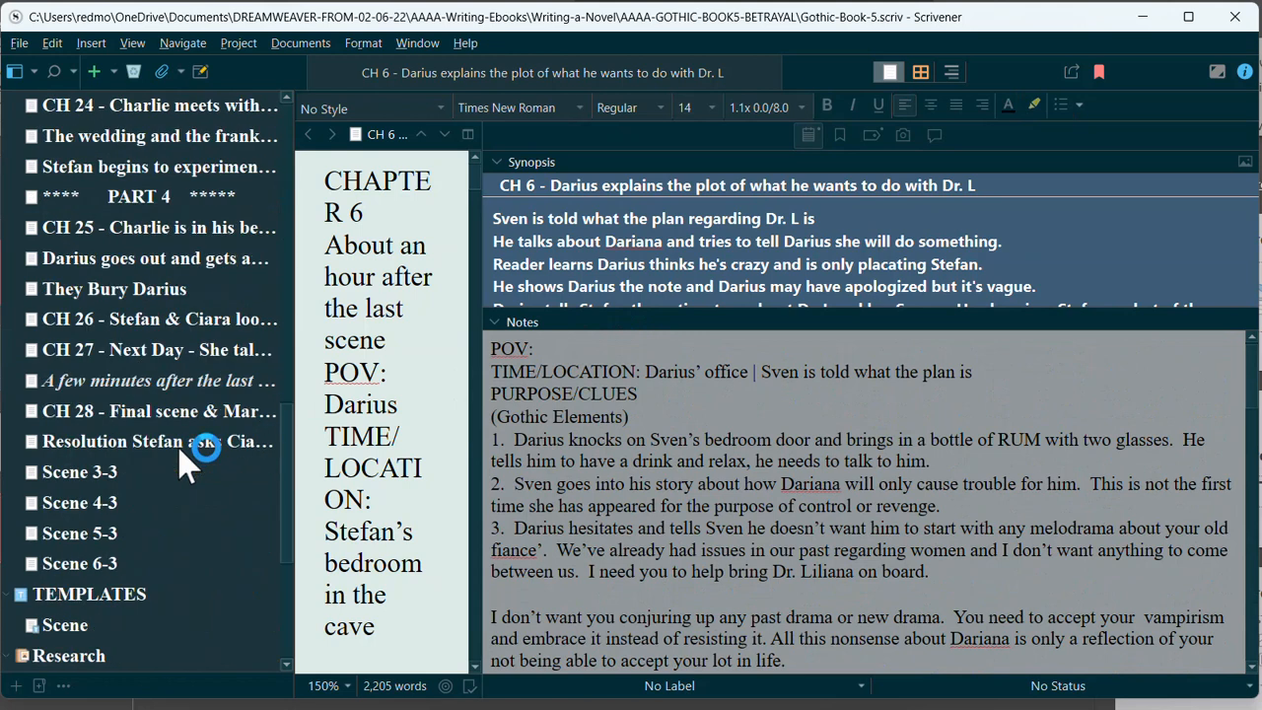
scroll(197, 503, "down", 3)
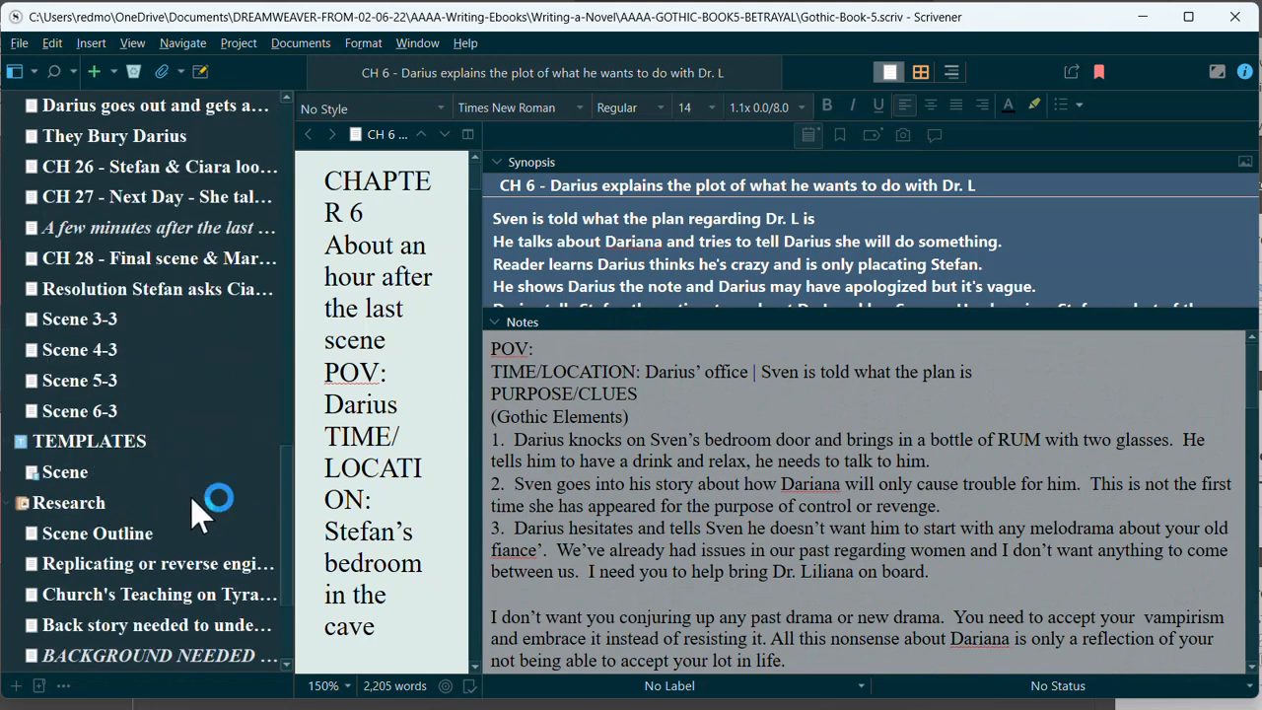
left_click(138, 537)
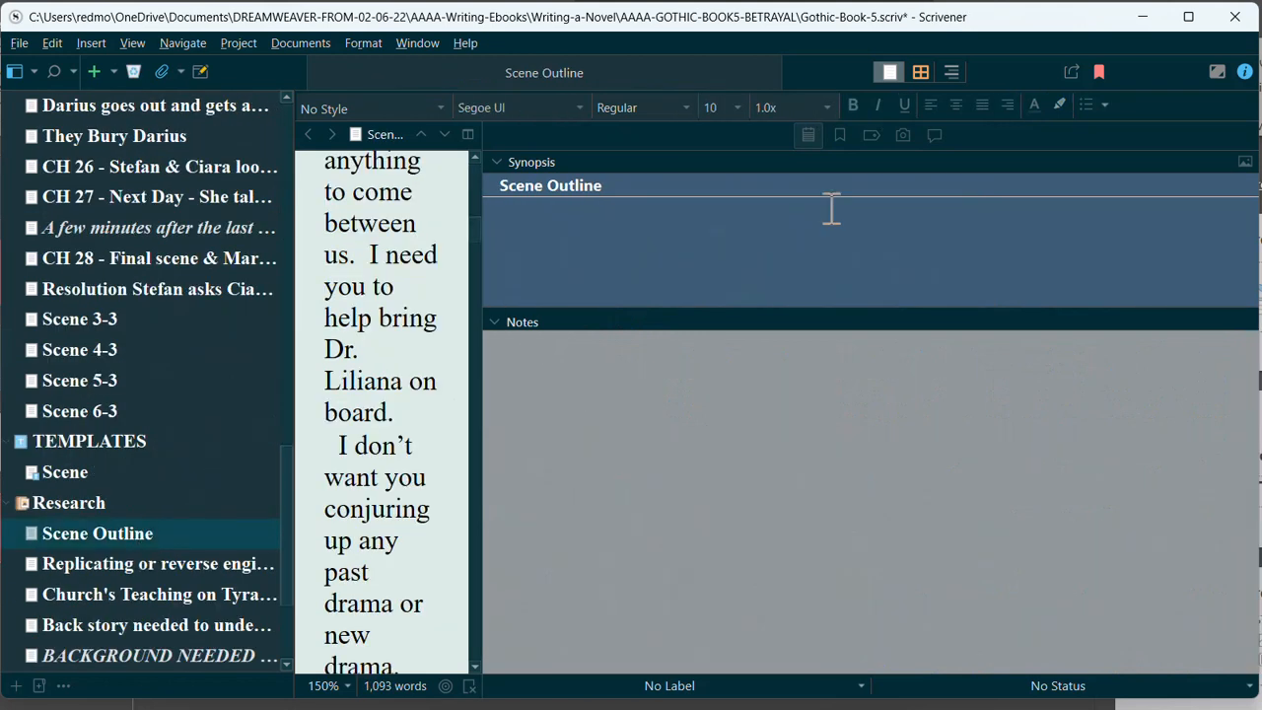
left_click_drag(481, 288, 1120, 269)
scroll(615, 419, "up", 15)
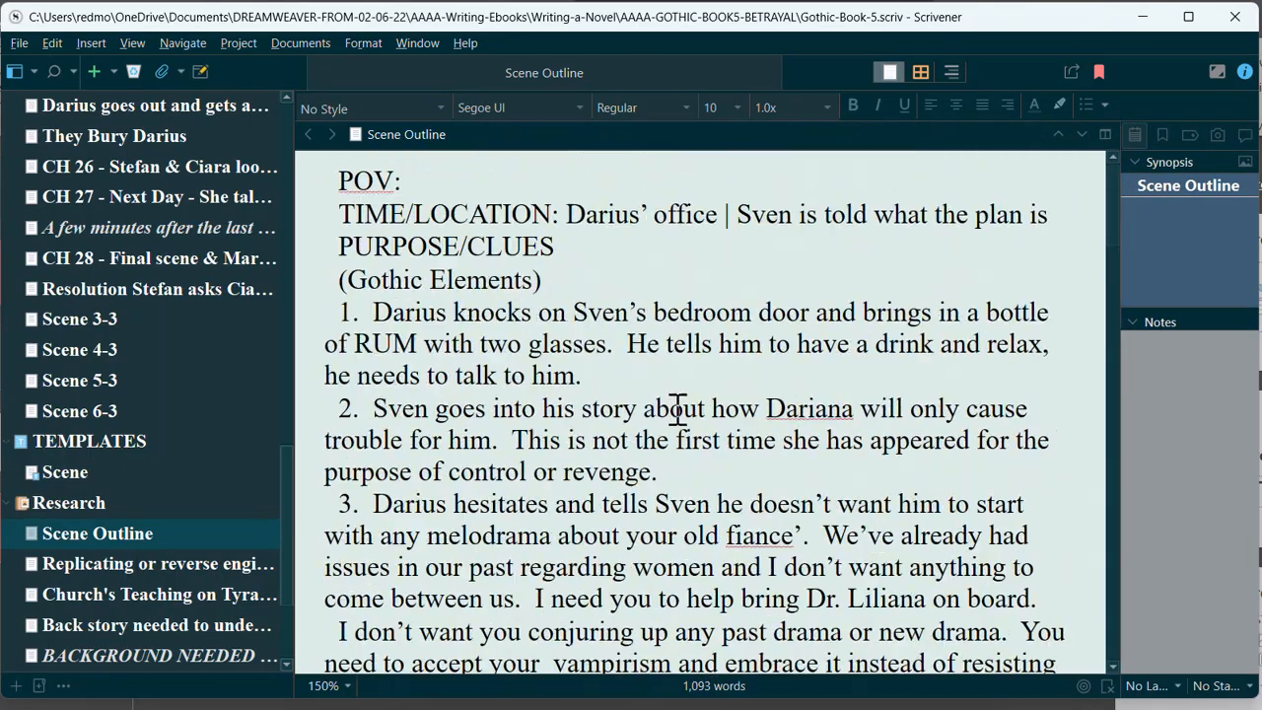
Step: Go over the outline's header by highlighting the POV, TIME/LOCATION, PURPOSE/CLUES and (Gothic Elements) lines, clearing each selection
left_click_drag(334, 172, 674, 274)
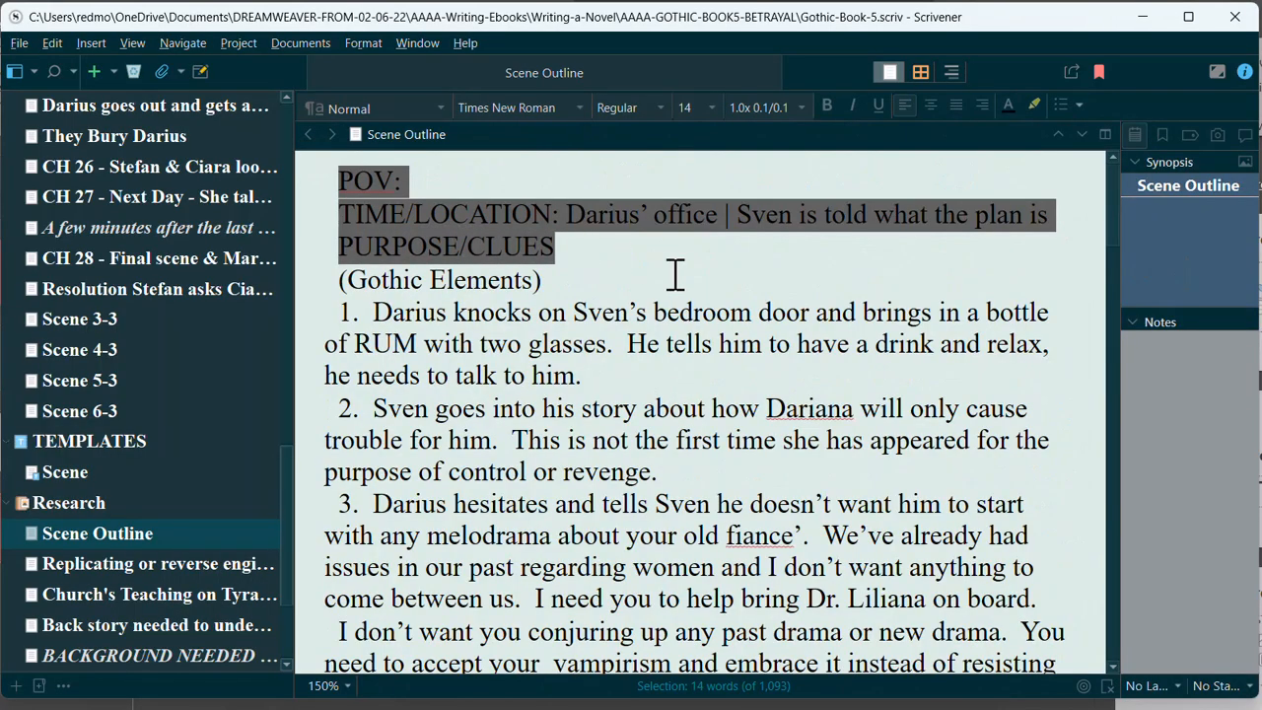
left_click(675, 274)
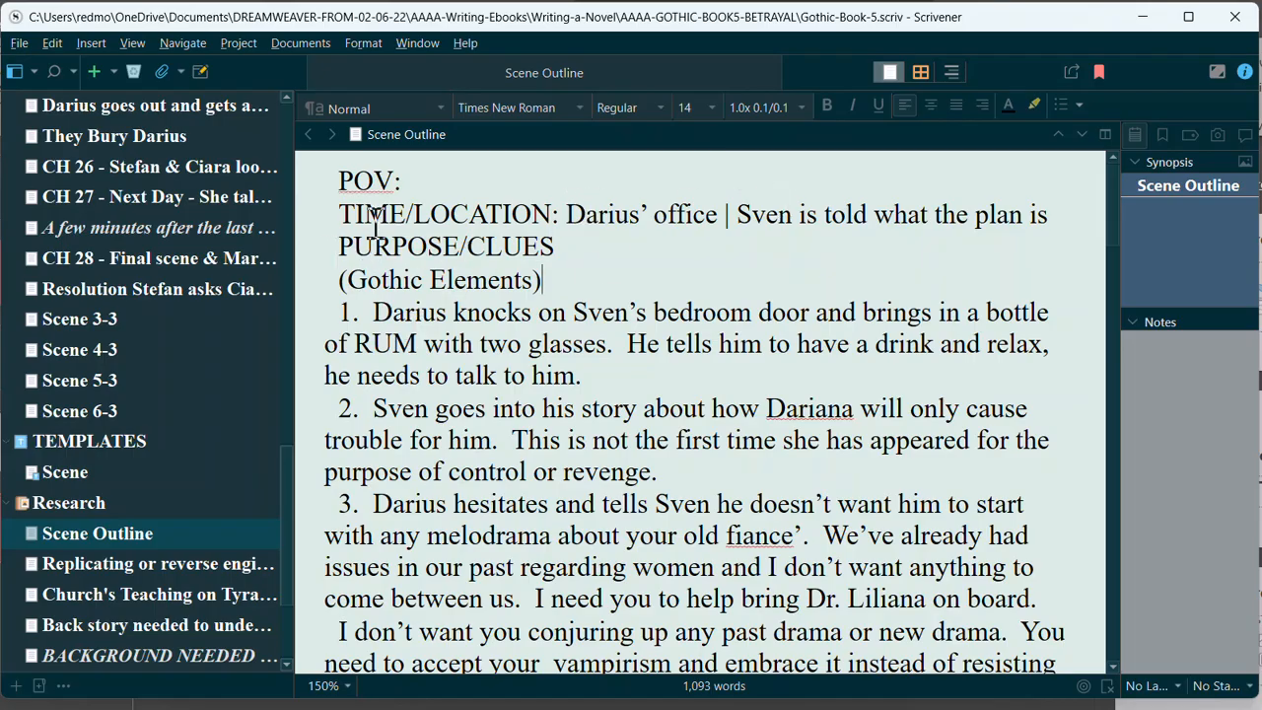
left_click_drag(339, 245, 556, 248)
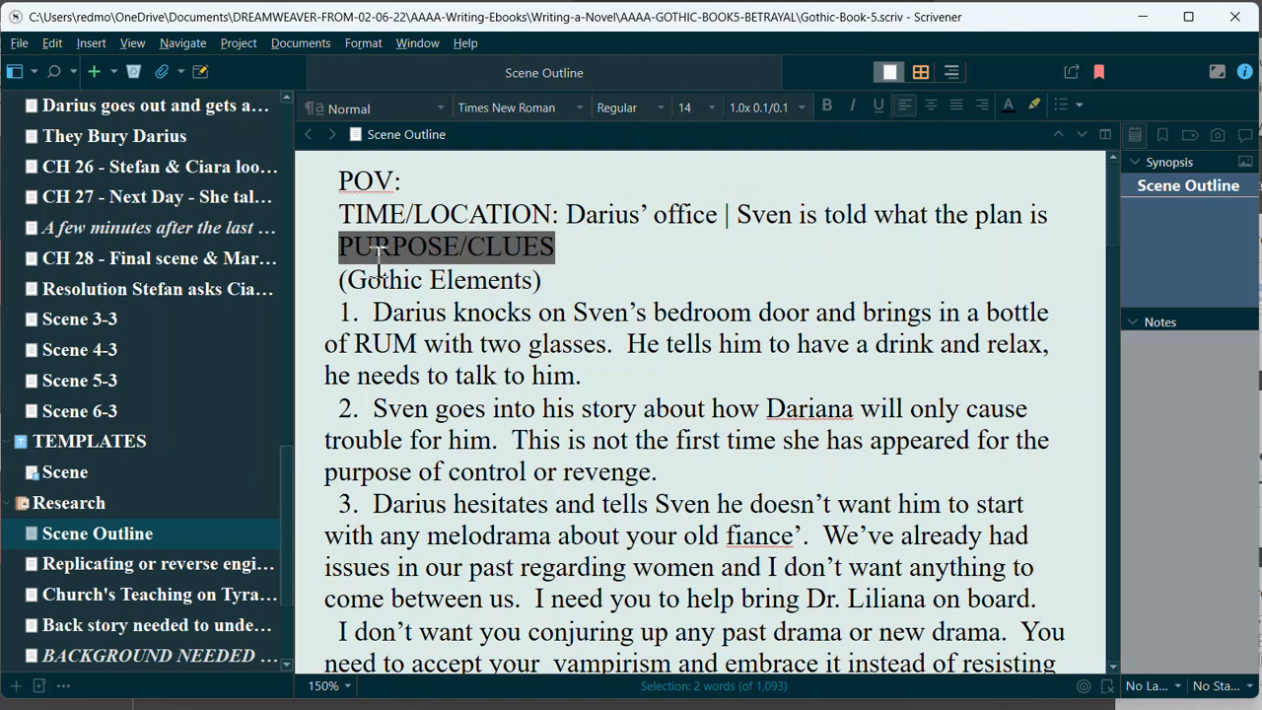
left_click(637, 254)
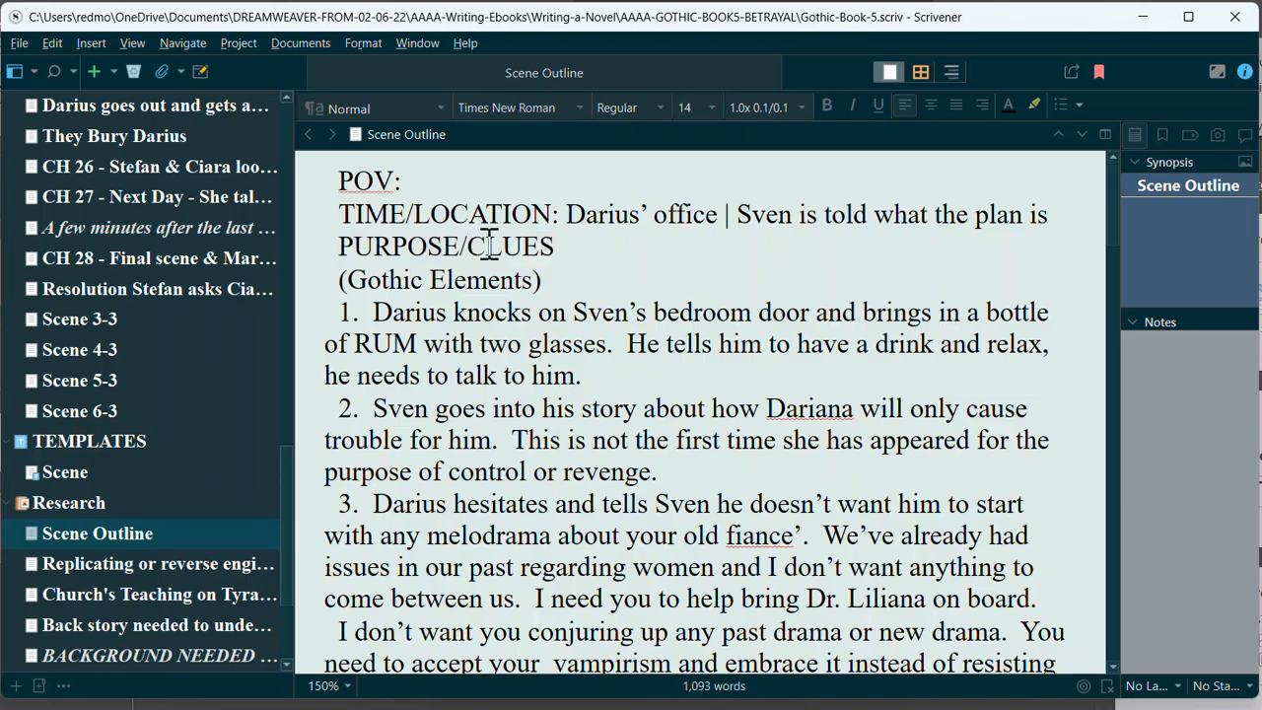
left_click_drag(466, 246, 595, 246)
left_click(615, 270)
left_click_drag(464, 237, 608, 260)
left_click(605, 260)
left_click_drag(342, 279, 558, 287)
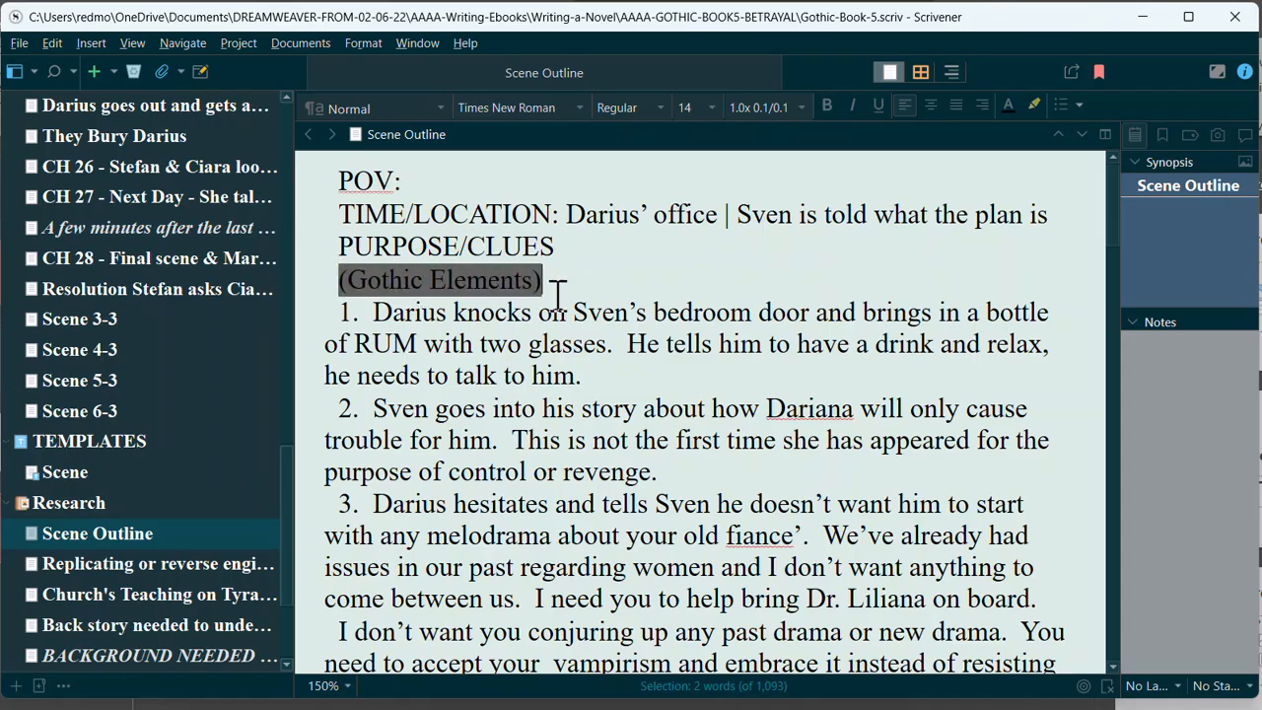
left_click(447, 343)
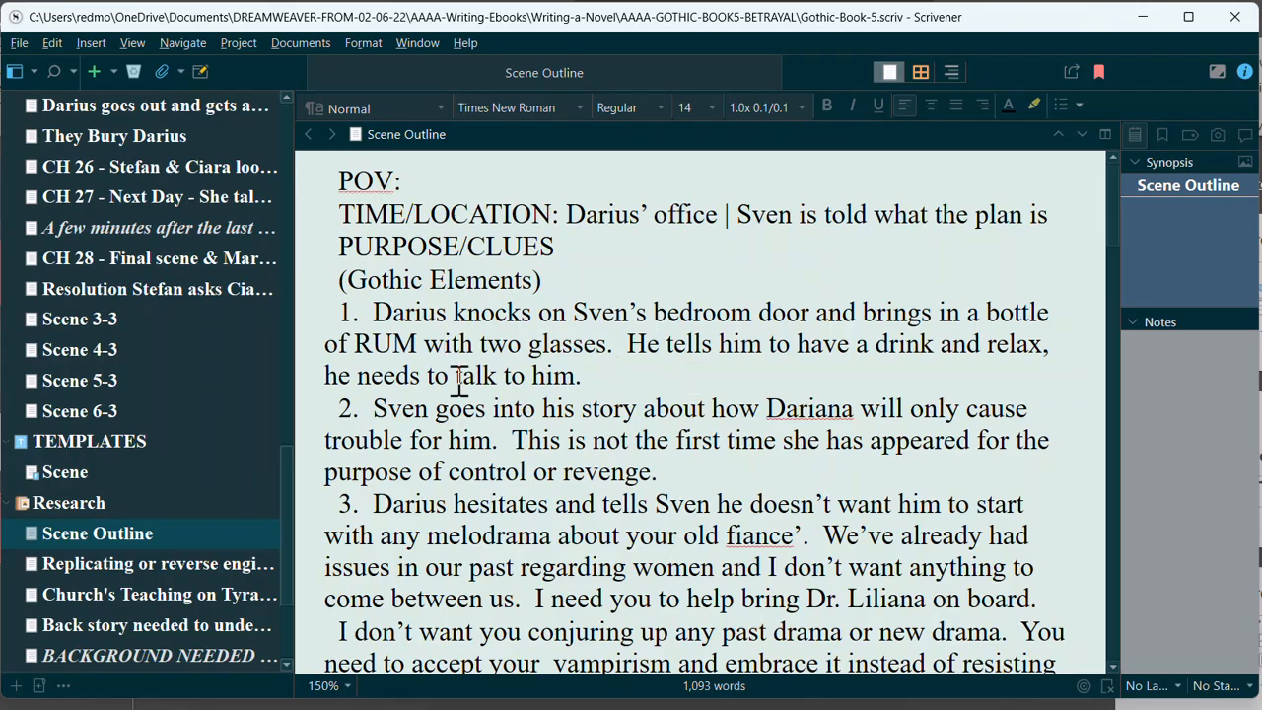
Step: Read through the numbered scene points 1 to 18 in the Scene Outline document
scroll(558, 371, "down", 1)
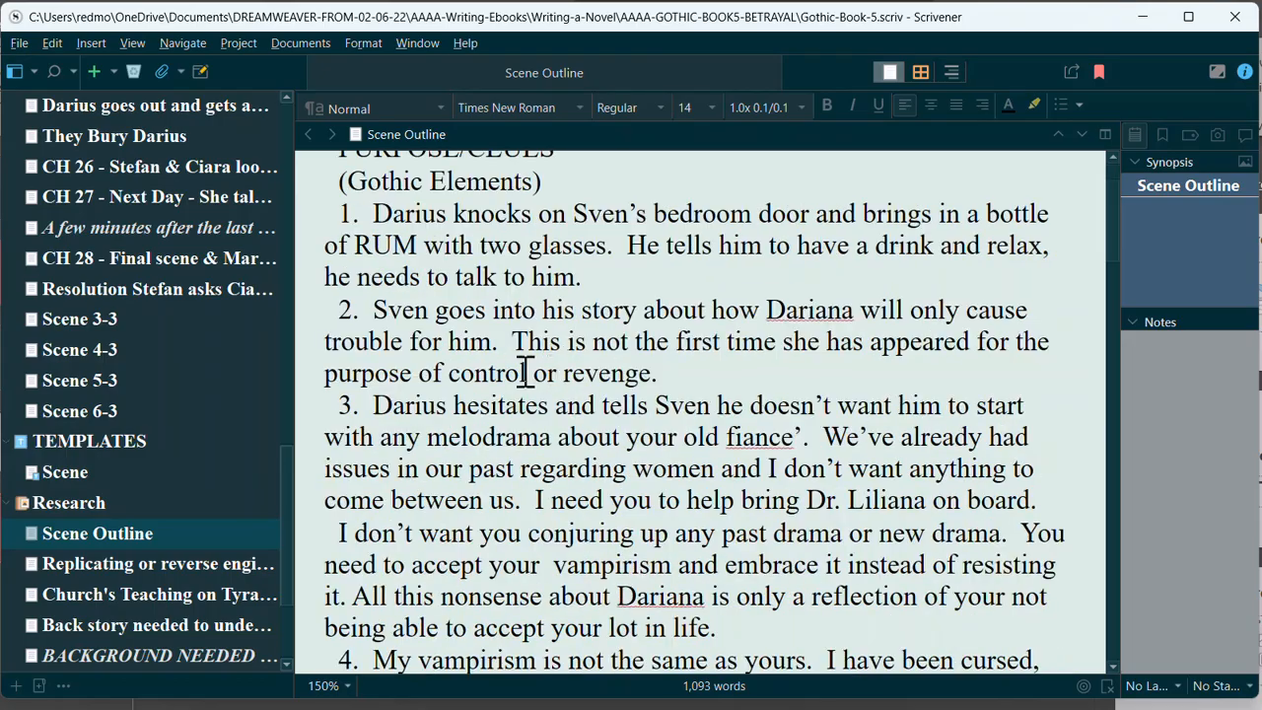
scroll(641, 326, "down", 2)
scroll(639, 331, "down", 2)
scroll(639, 330, "up", 3)
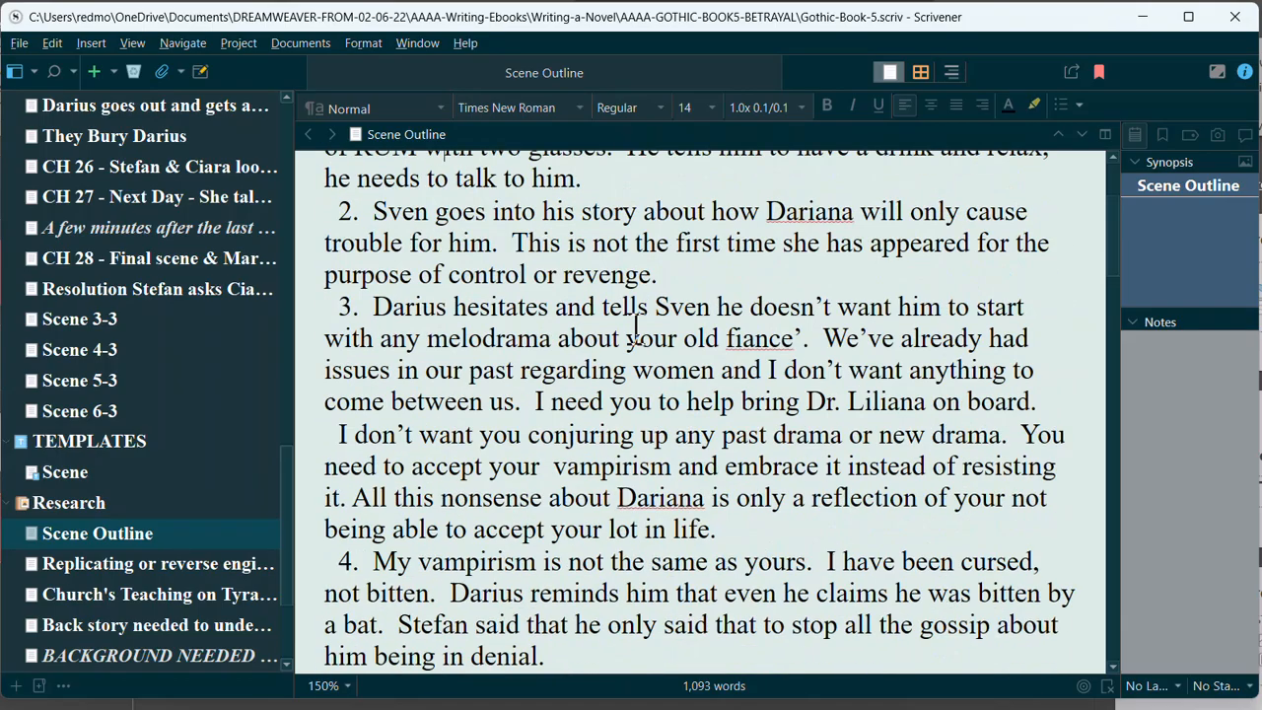
scroll(636, 330, "up", 2)
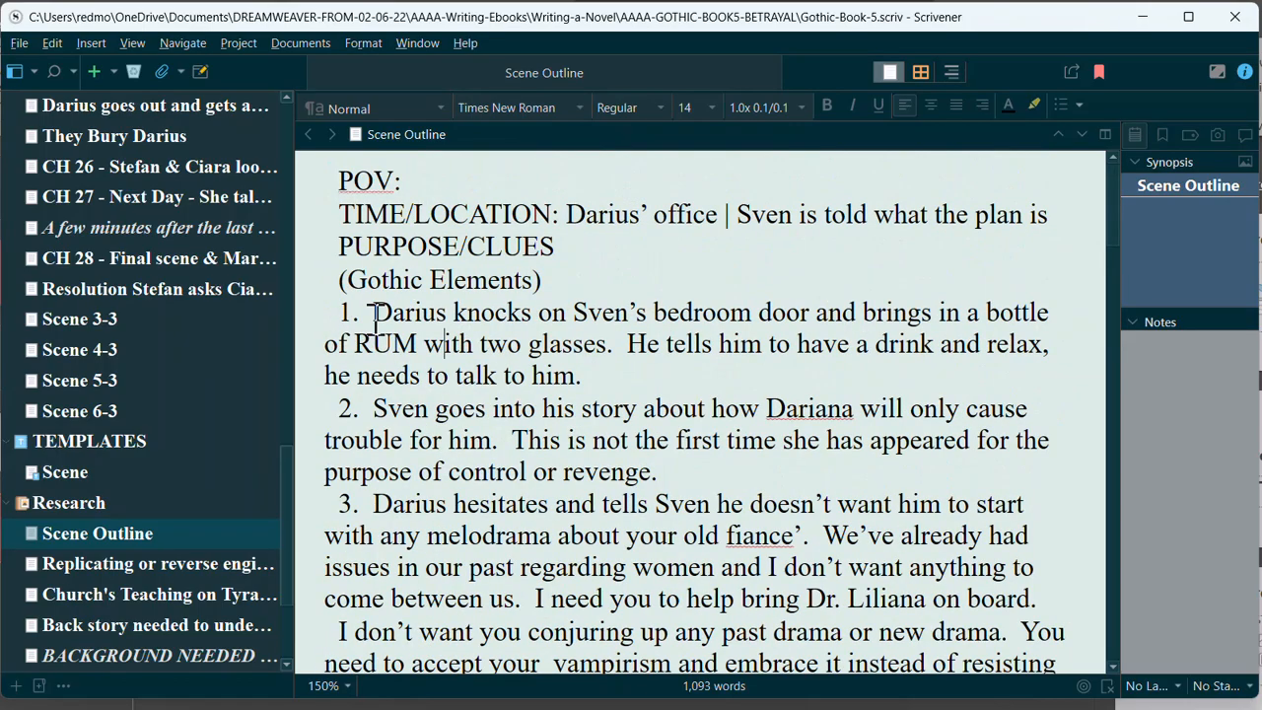
scroll(660, 316, "down", 1)
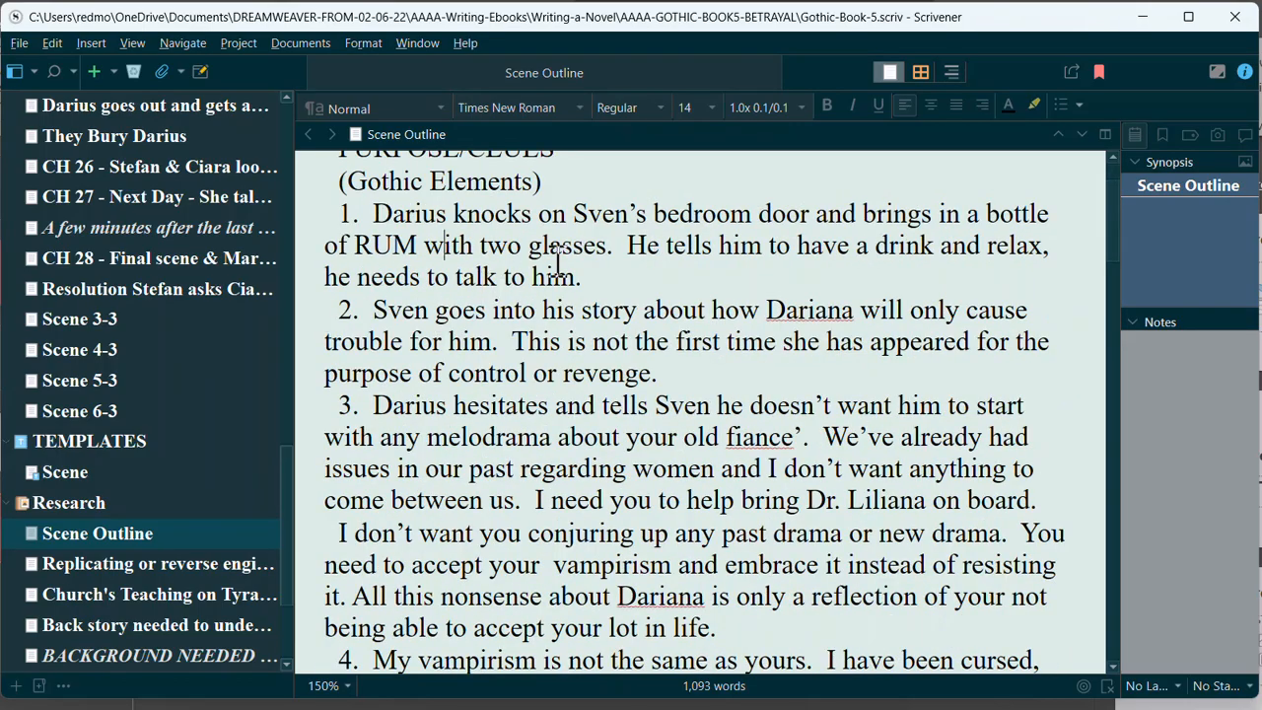
scroll(751, 414, "down", 1)
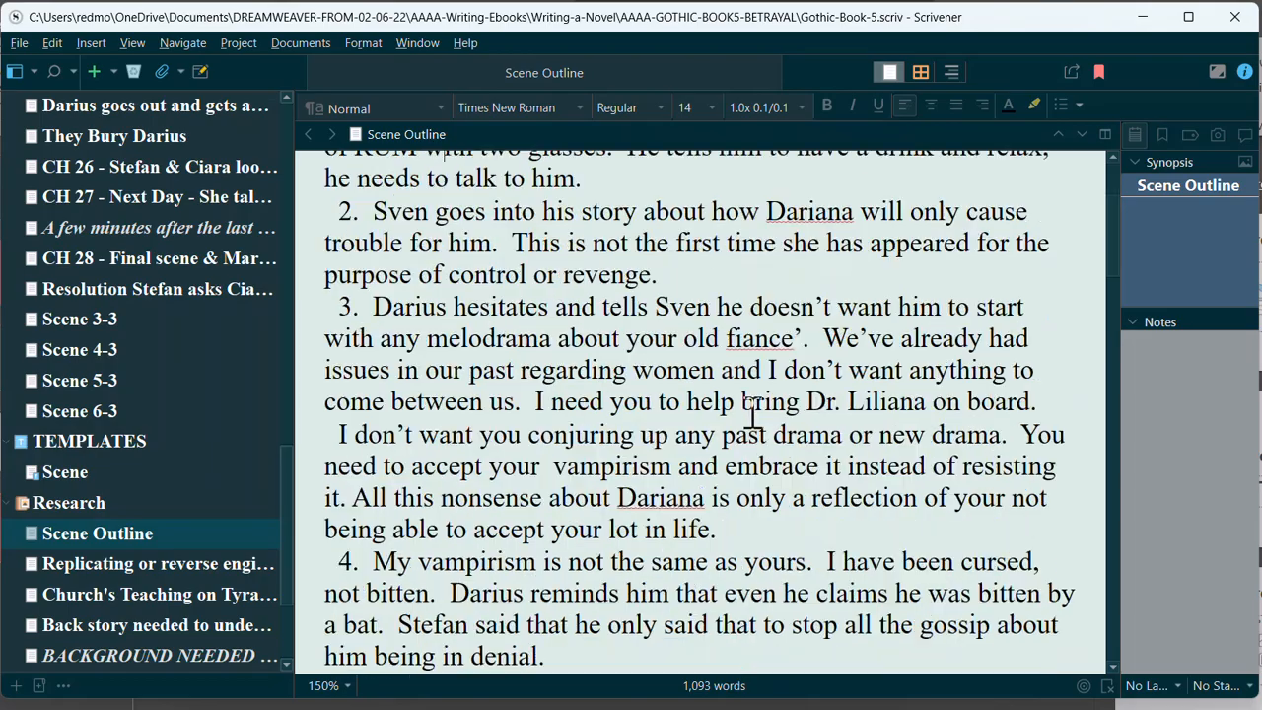
scroll(597, 416, "down", 1)
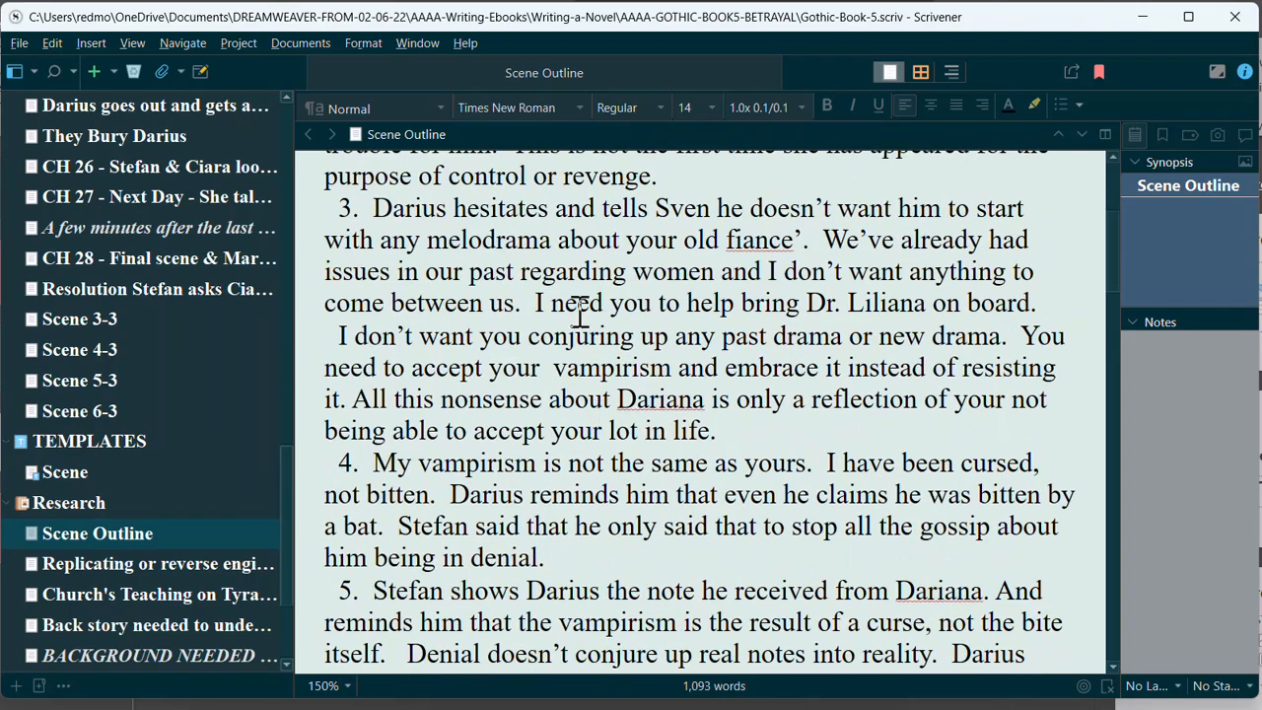
scroll(850, 320, "down", 1)
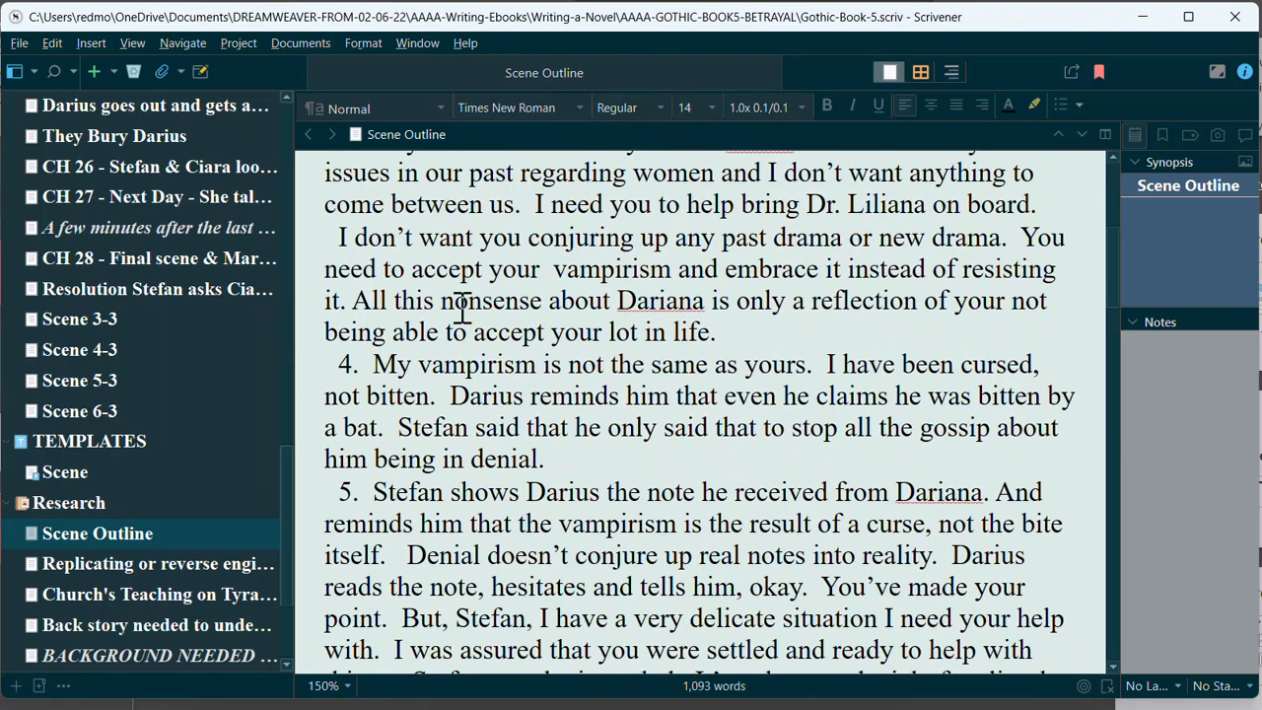
scroll(836, 311, "down", 1)
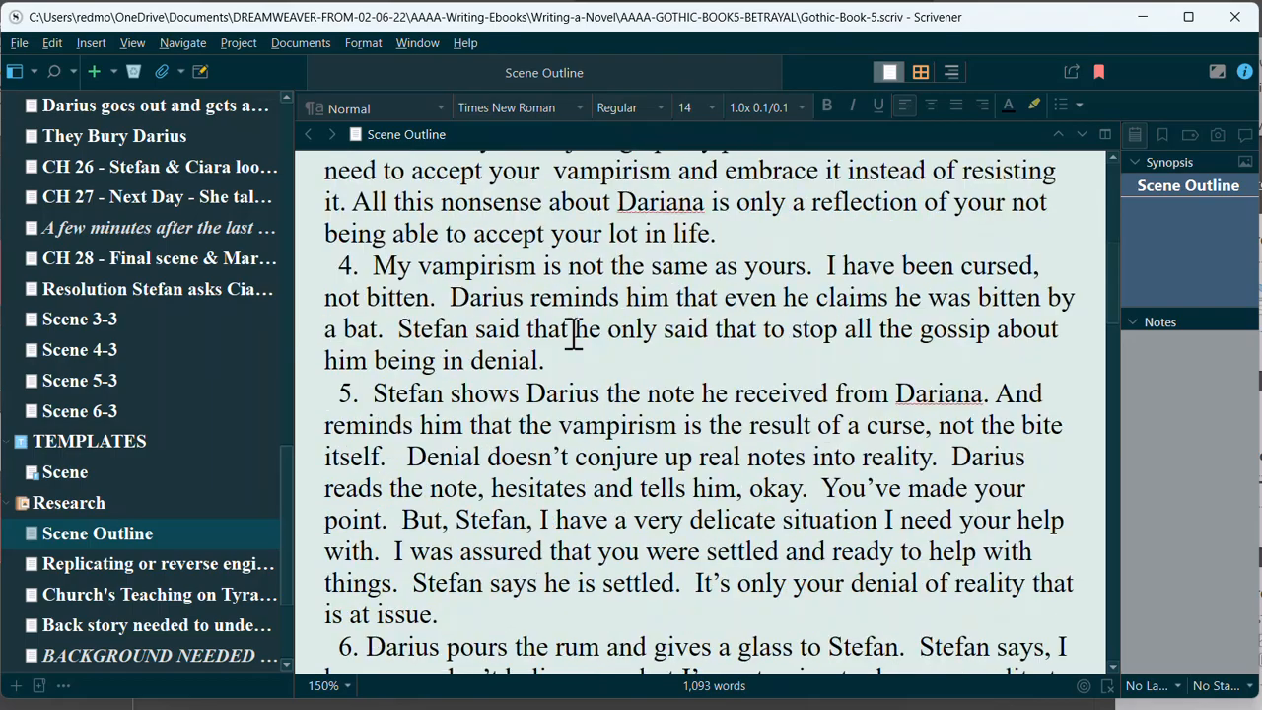
scroll(870, 371, "down", 1)
scroll(774, 398, "down", 1)
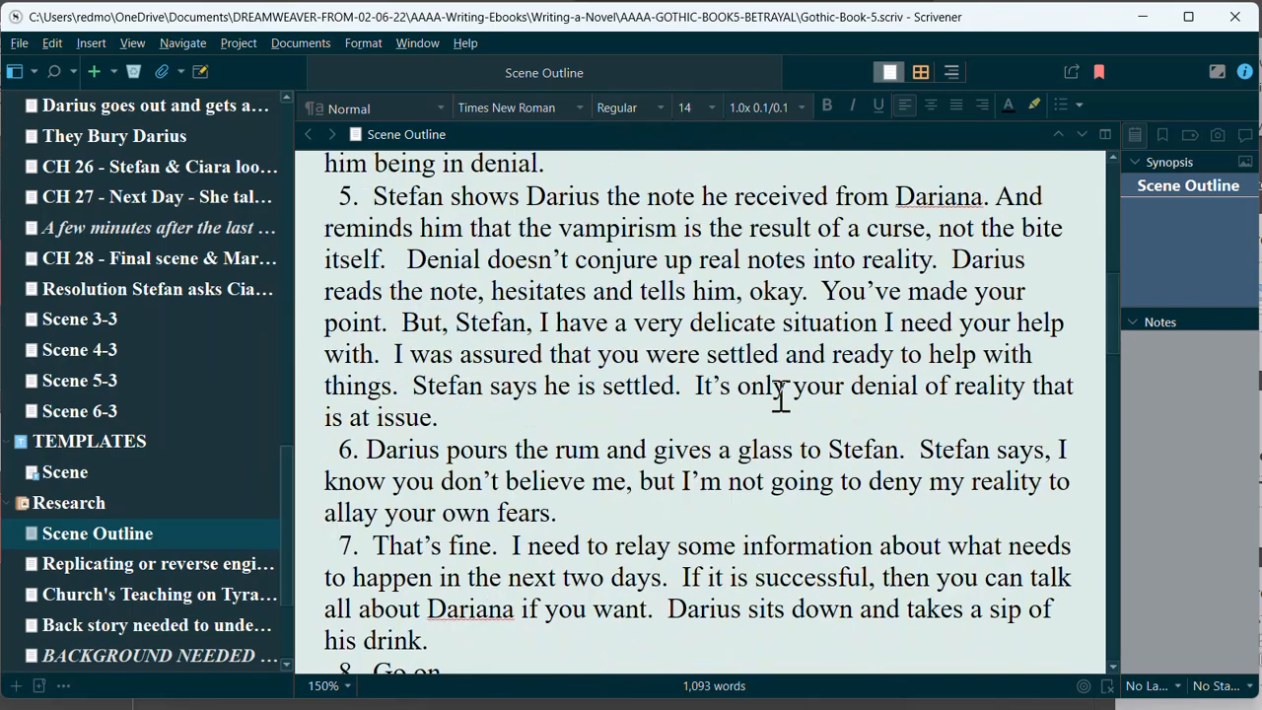
scroll(779, 399, "down", 3)
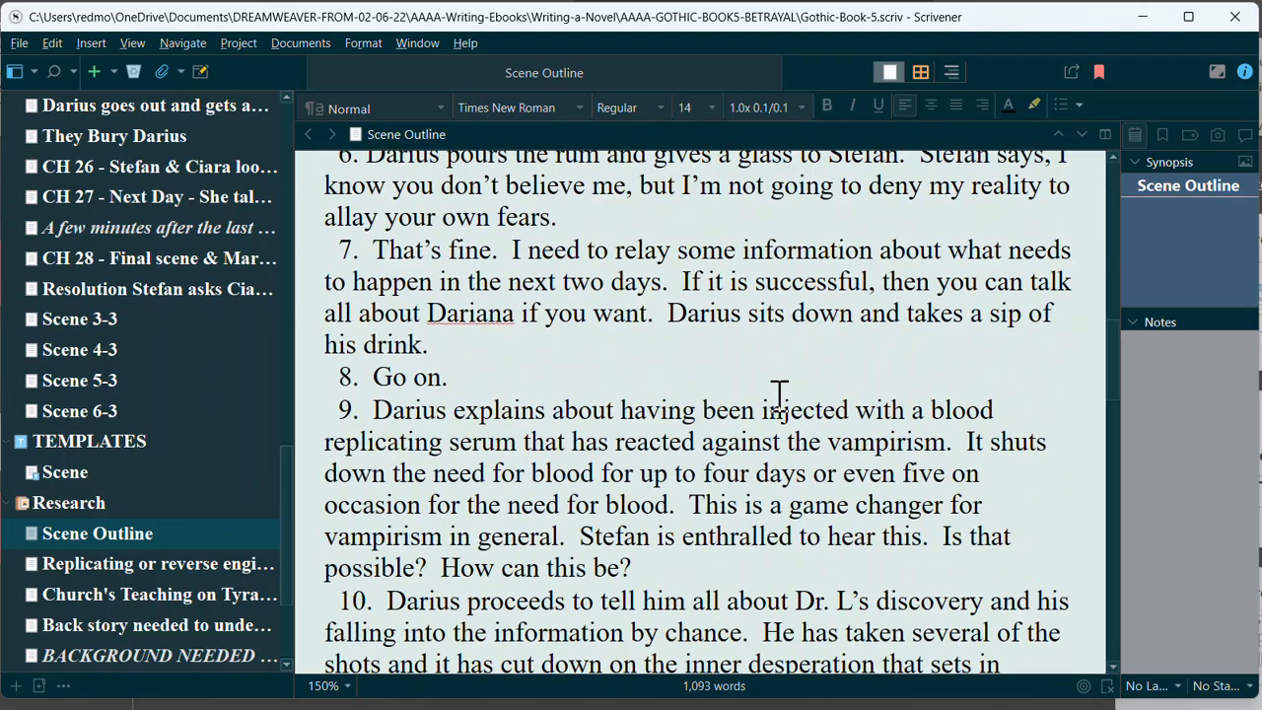
scroll(779, 395, "up", 1)
scroll(769, 395, "down", 4)
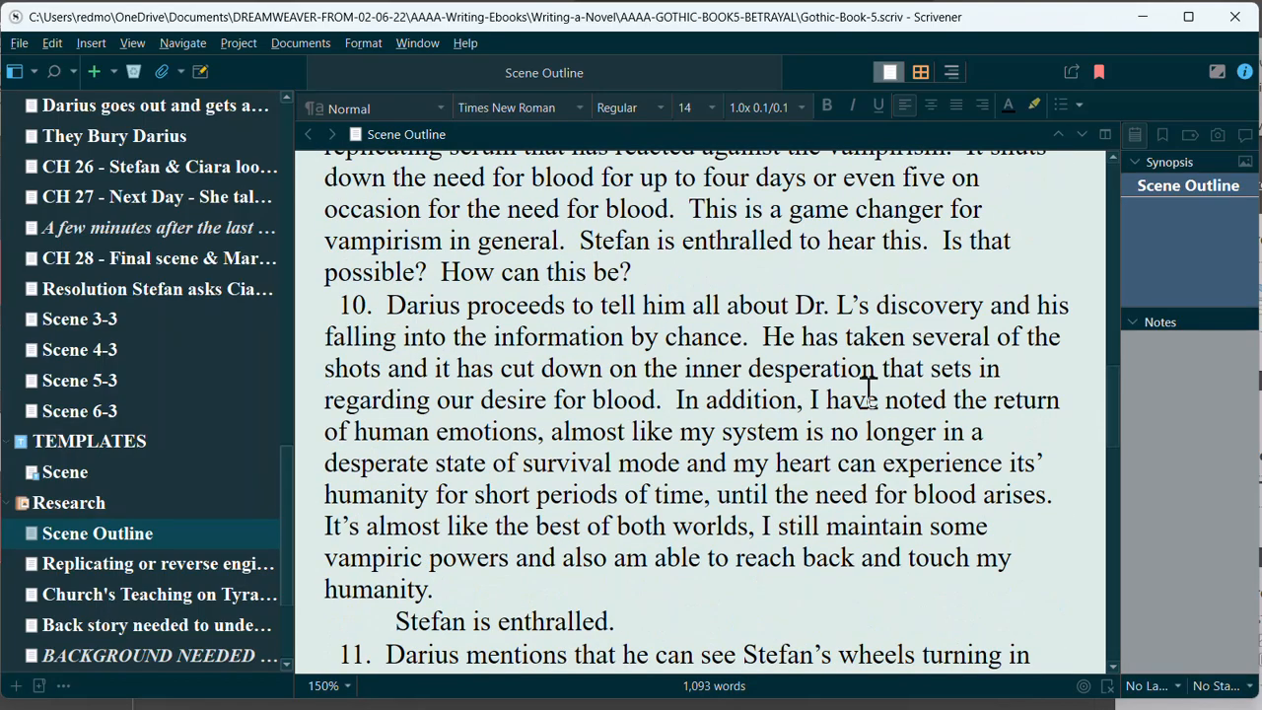
scroll(867, 393, "down", 1)
scroll(868, 392, "down", 2)
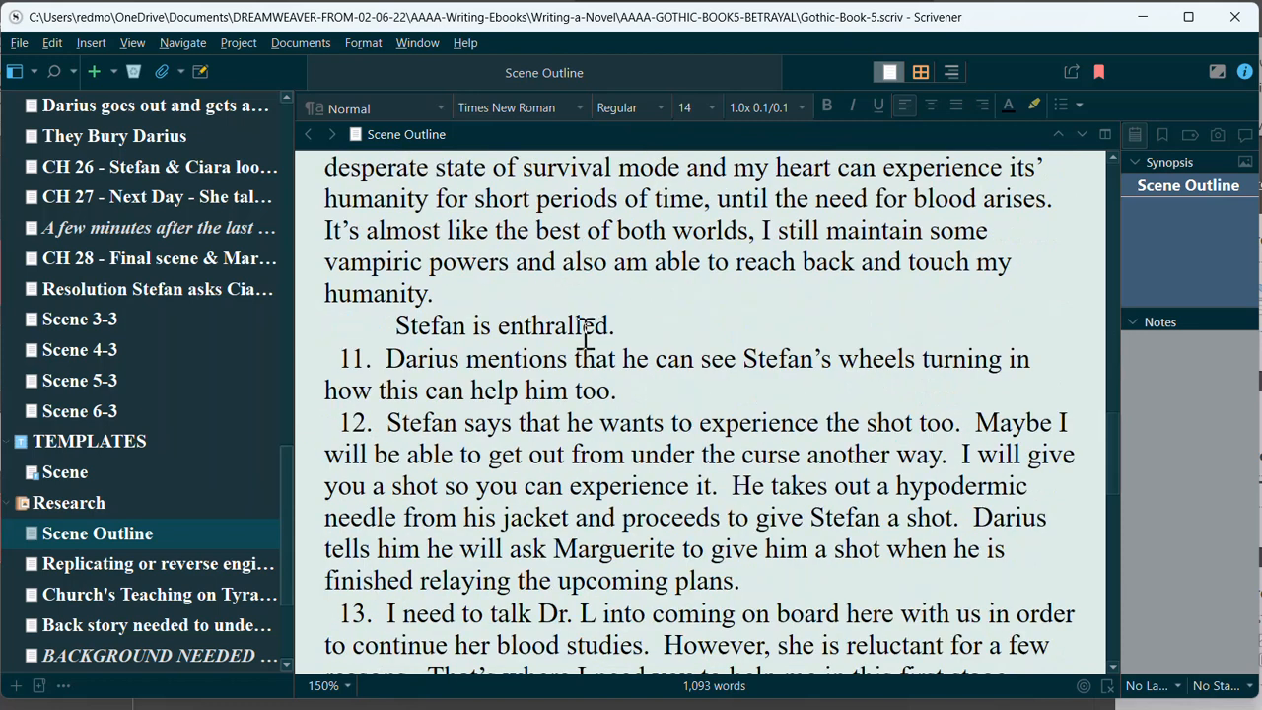
scroll(417, 437, "down", 2)
scroll(666, 426, "down", 5)
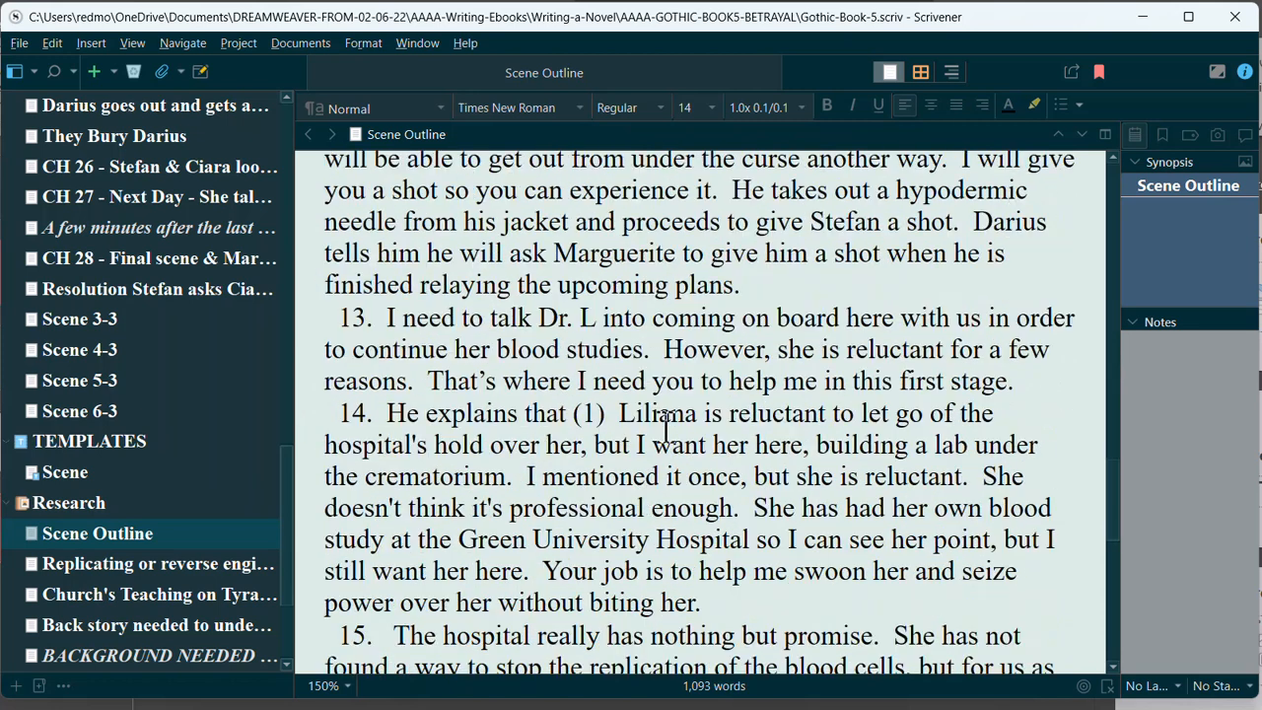
scroll(666, 426, "down", 4)
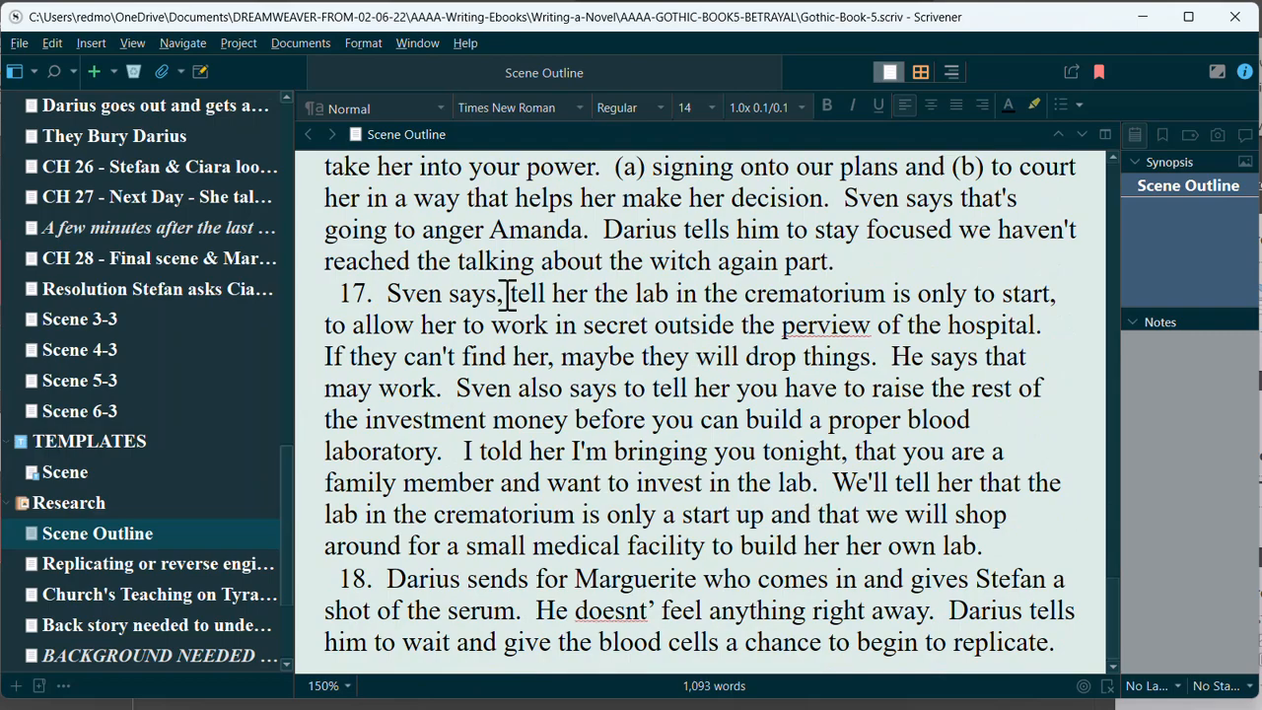
Step: Open the CH 1 document at the start of the Draft folder and skim its text from the beginning
scroll(197, 204, "up", 8)
scroll(190, 189, "up", 5)
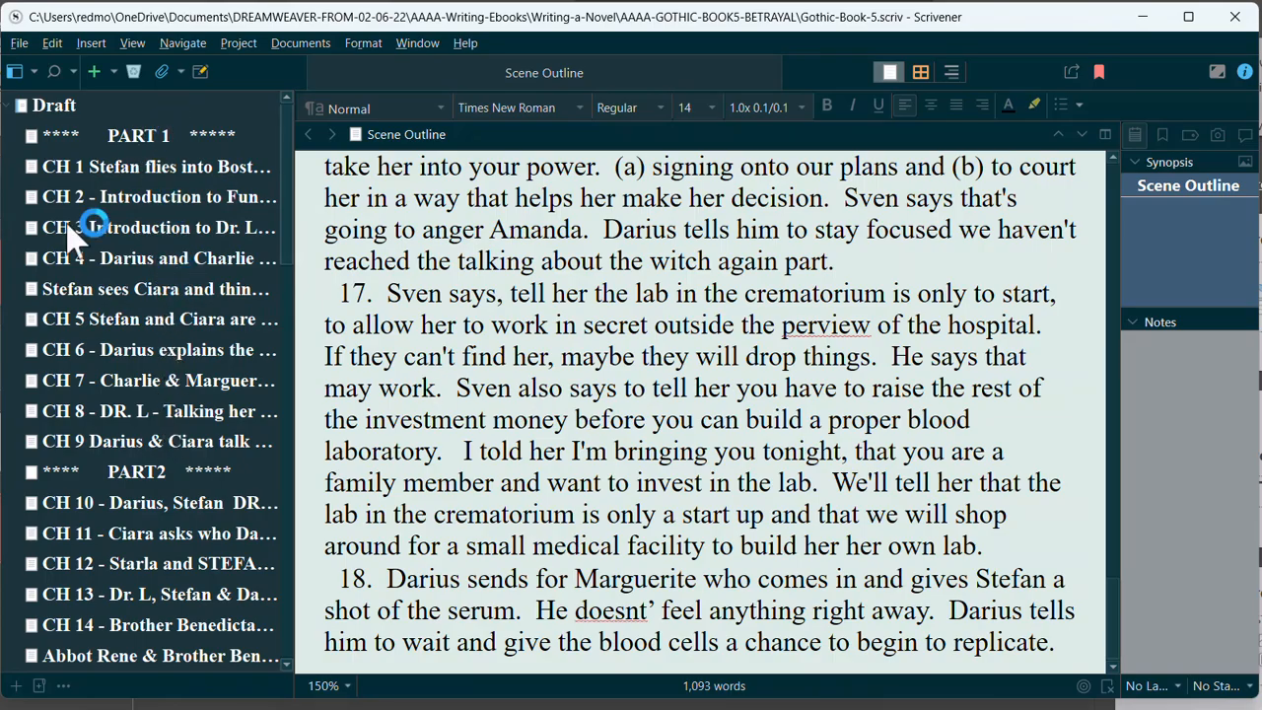
left_click(167, 169)
scroll(598, 271, "up", 2)
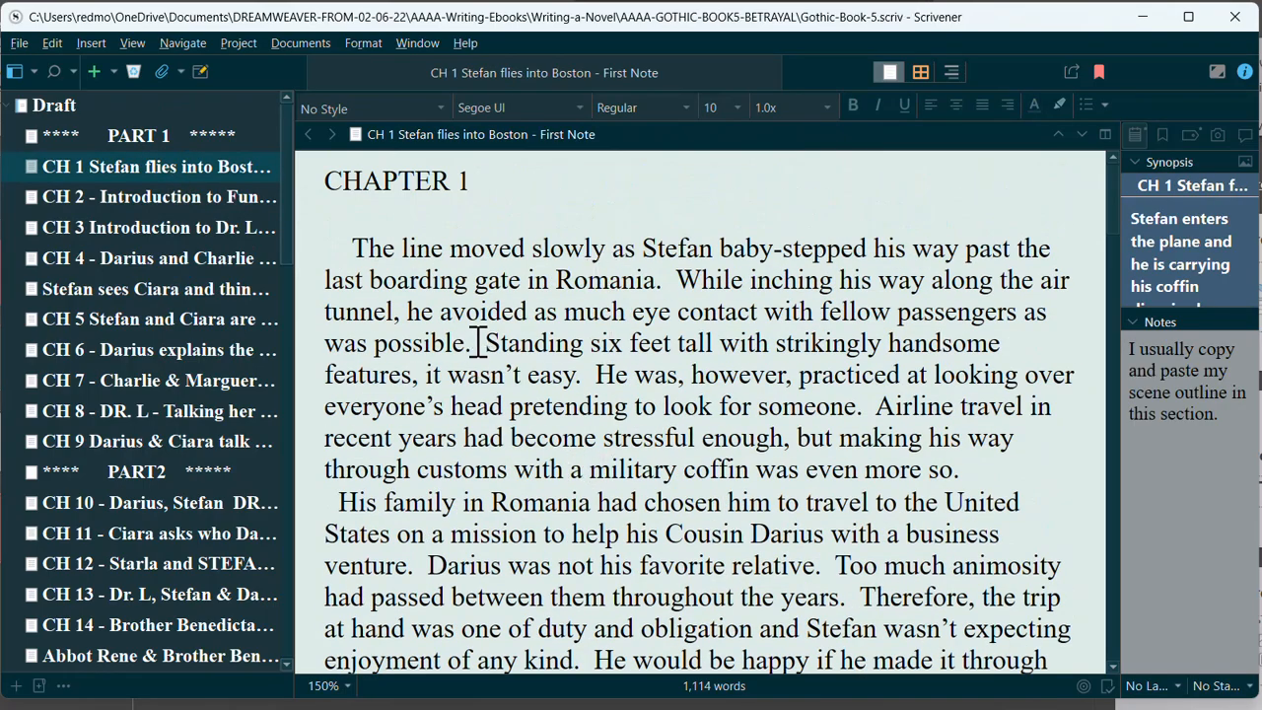
scroll(478, 340, "down", 10)
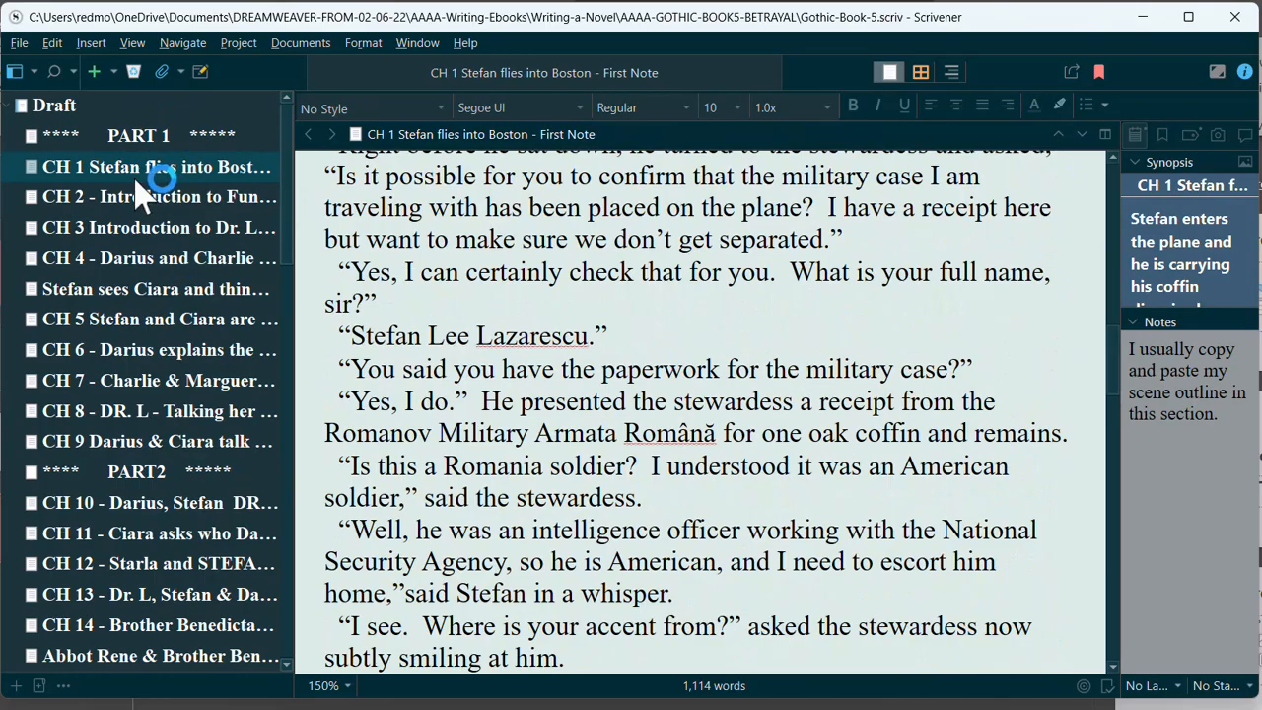
Step: Open the CH 2 document, skim part of its text, and open the CH 3 document
left_click(146, 202)
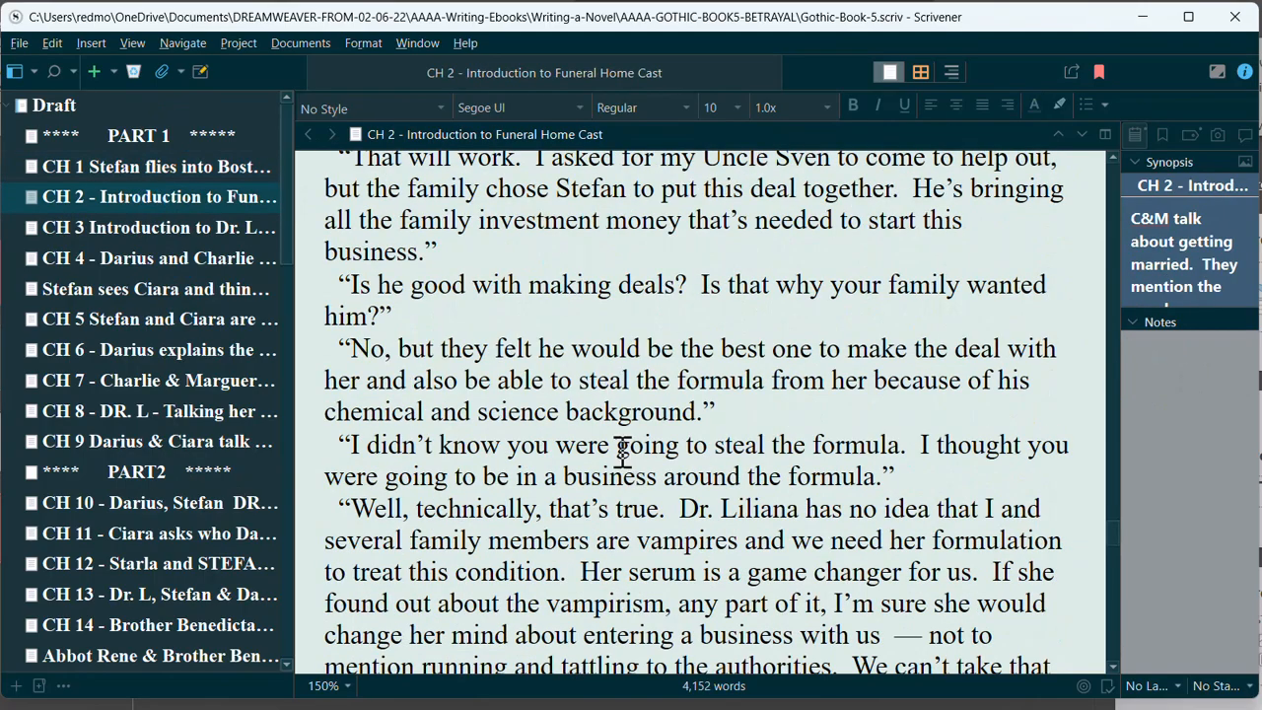
scroll(582, 419, "down", 1)
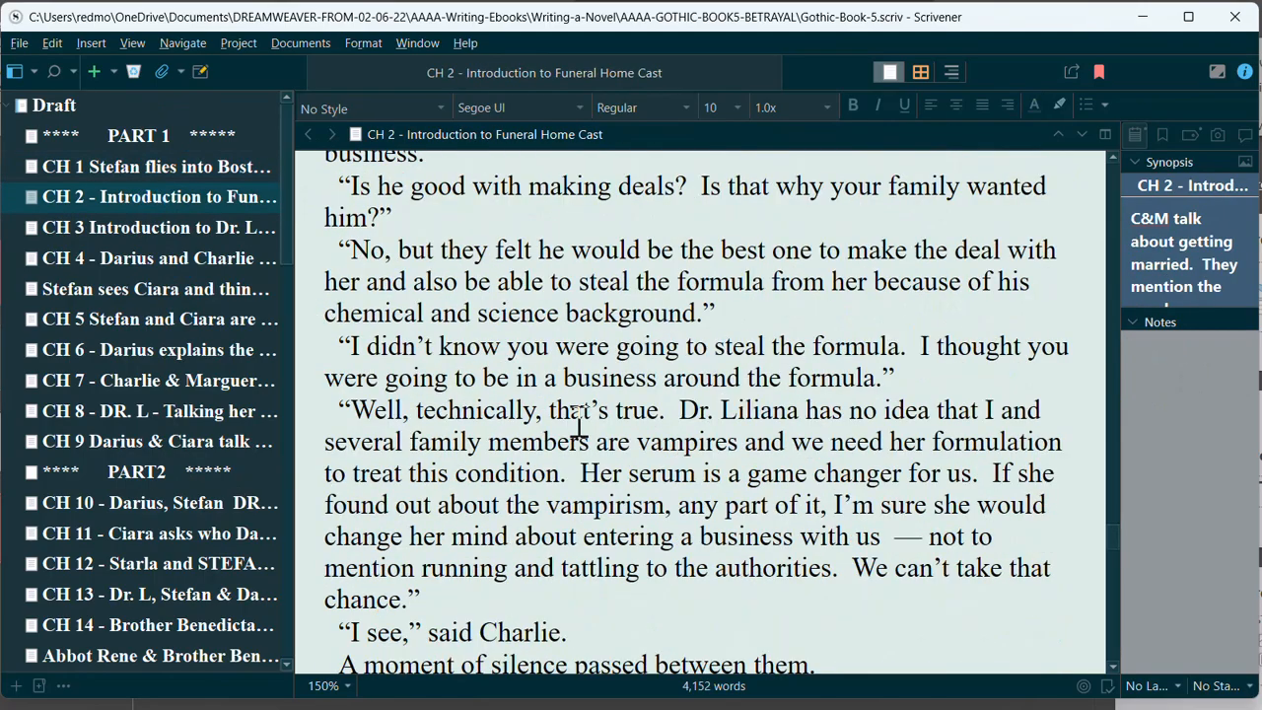
left_click(128, 227)
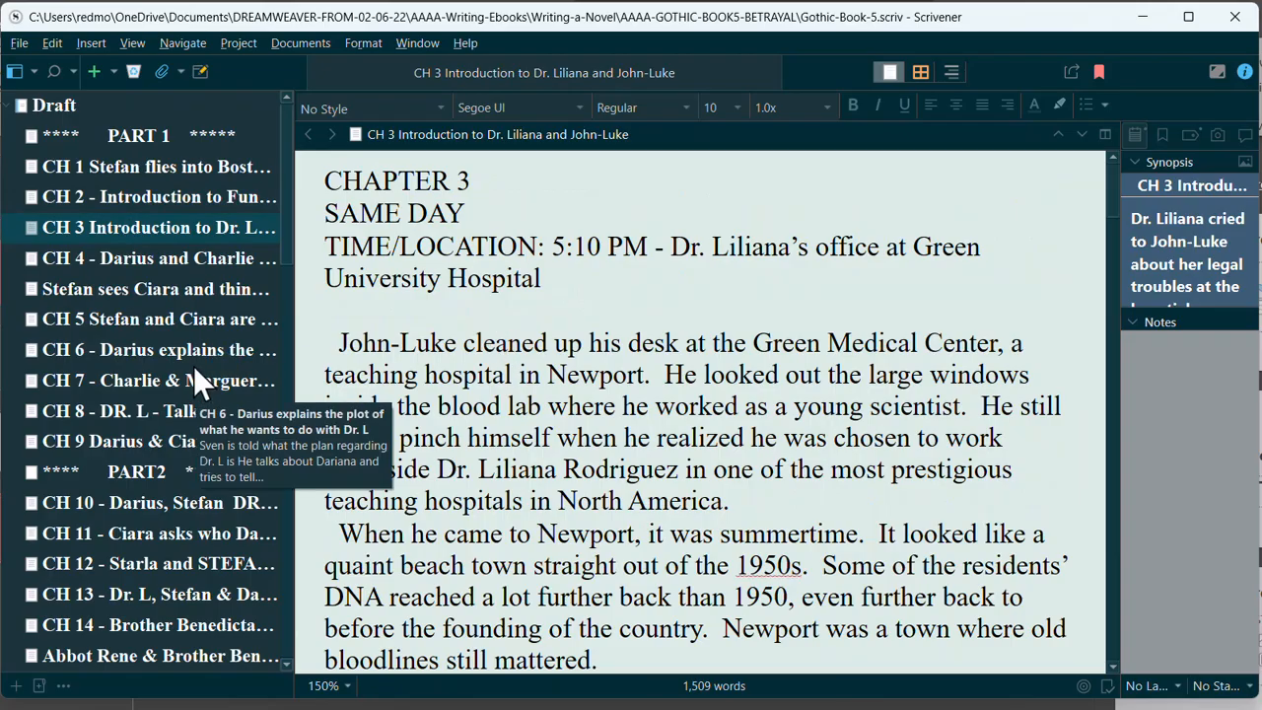
Step: Look through the document list as far as the PART 3 chapters and skim the opening paragraphs of Chapter 3
scroll(192, 448, "down", 2)
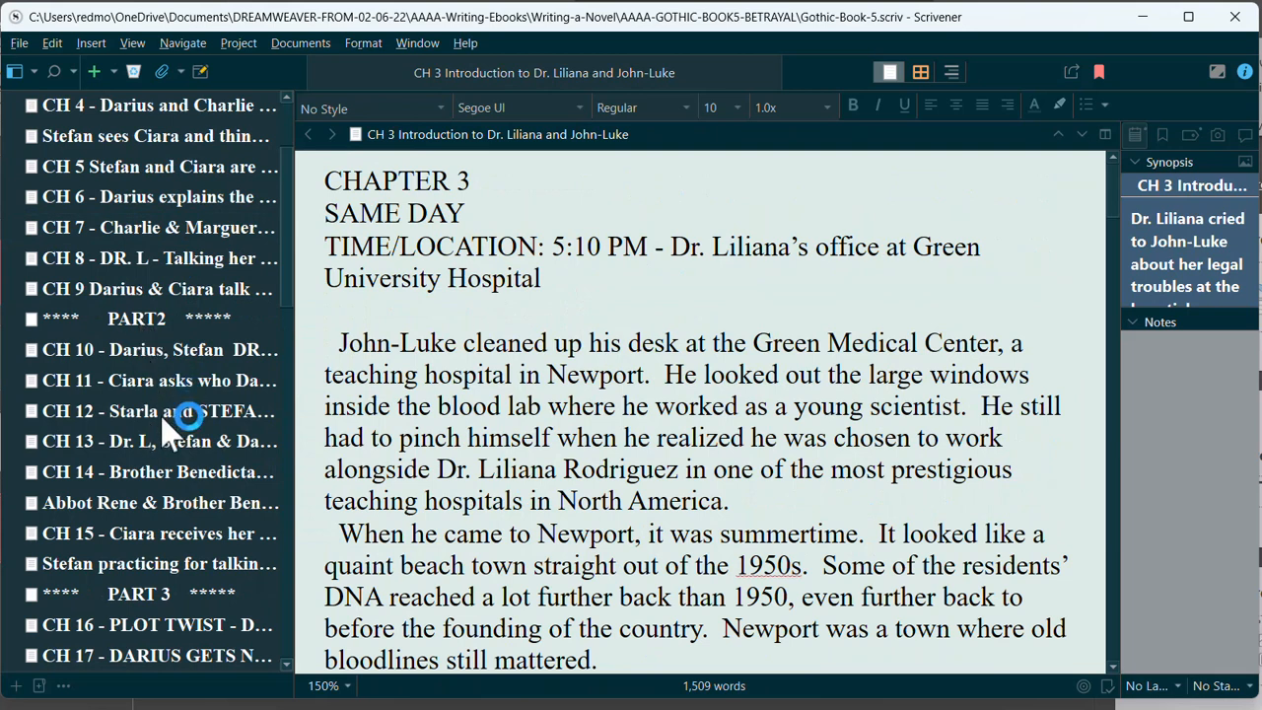
scroll(173, 400, "down", 4)
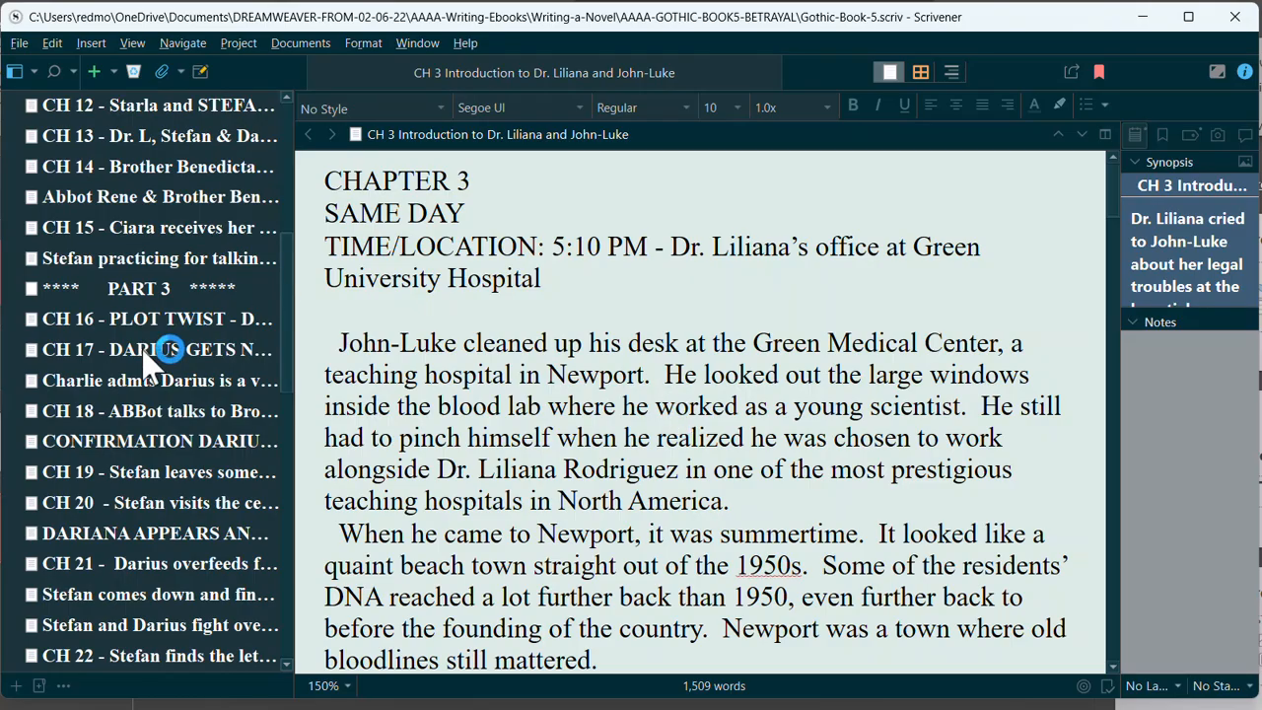
scroll(197, 331, "up", 5)
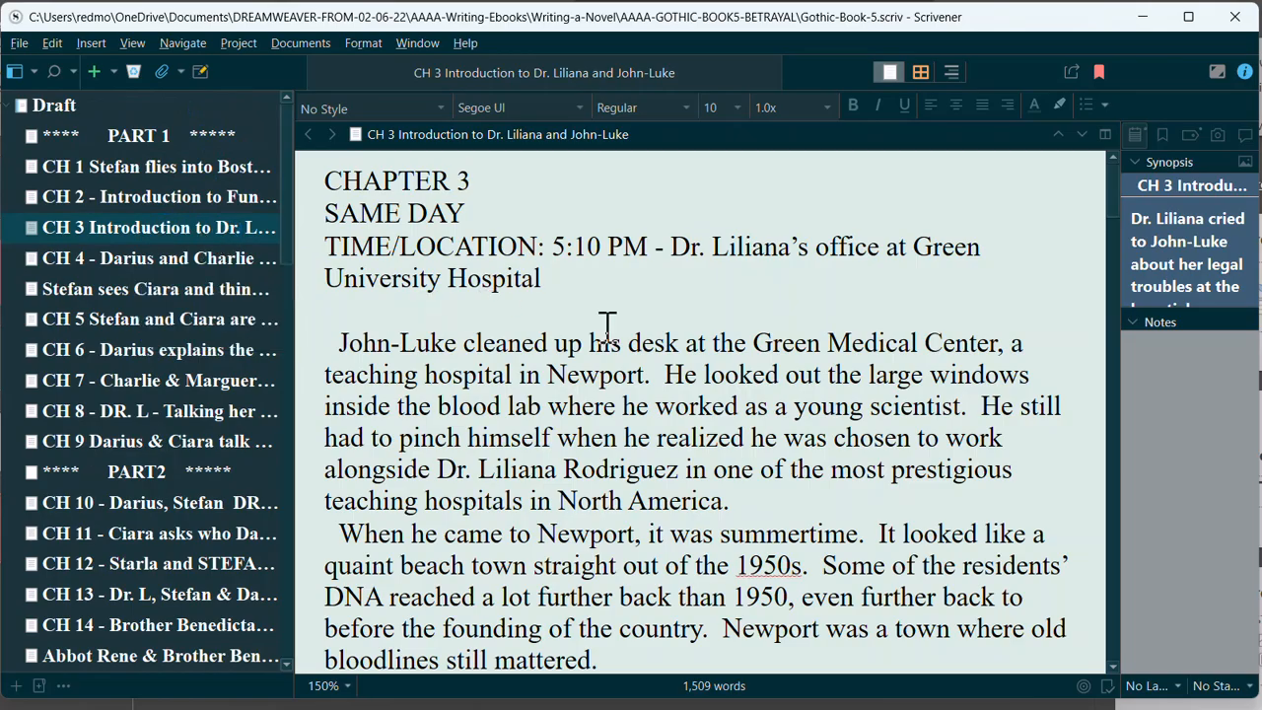
scroll(577, 448, "down", 3)
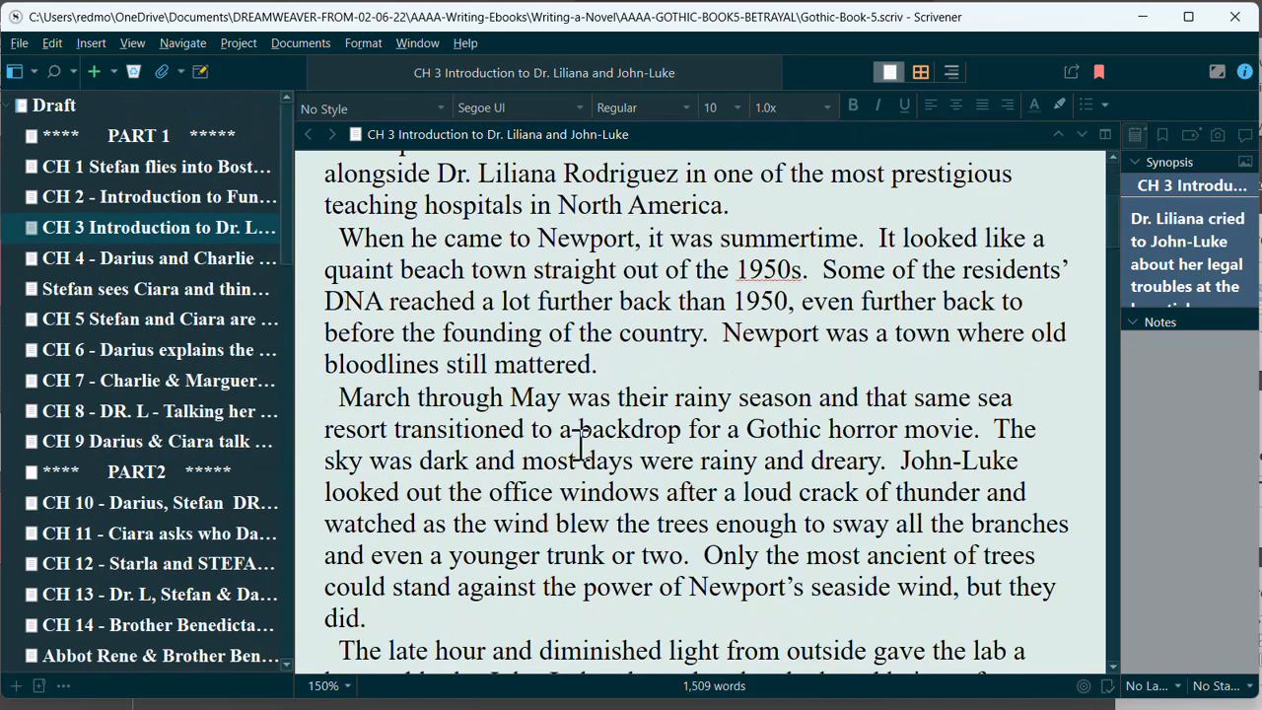
scroll(586, 433, "down", 1)
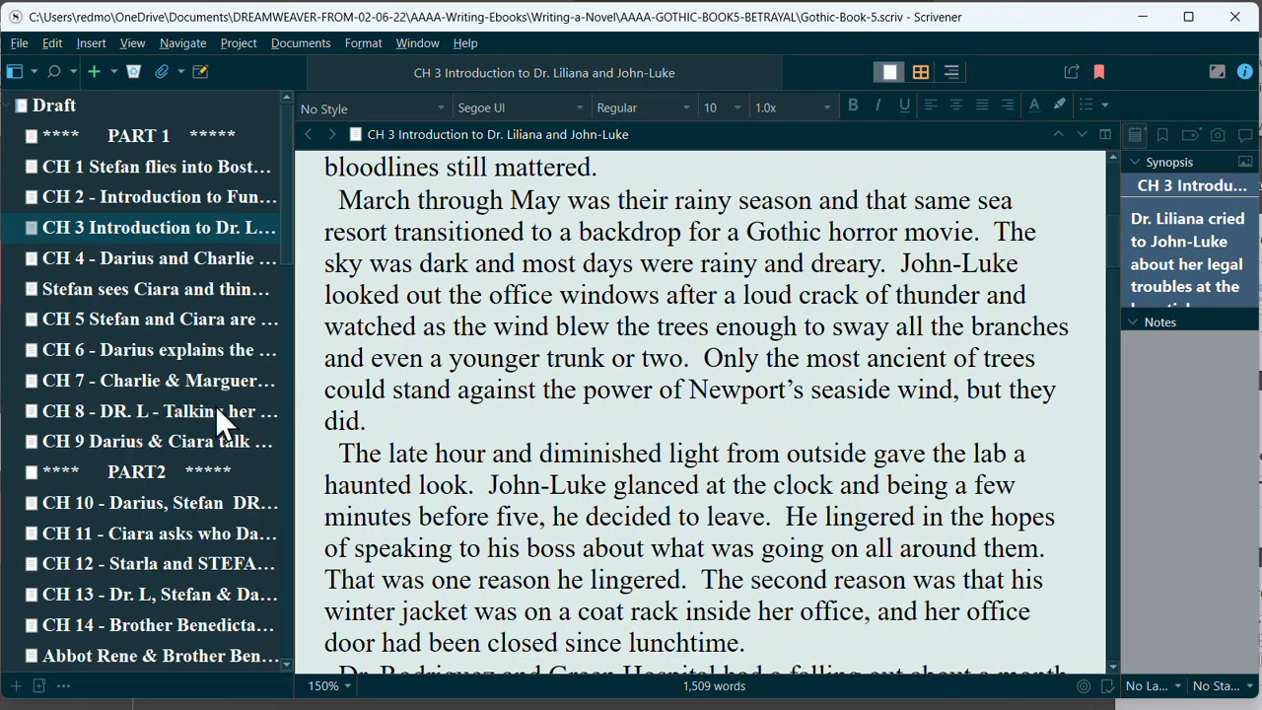
Step: Look through the document list down to the PART 4 chapters and return to the beginning of the Chapter 3 text
scroll(119, 395, "down", 3)
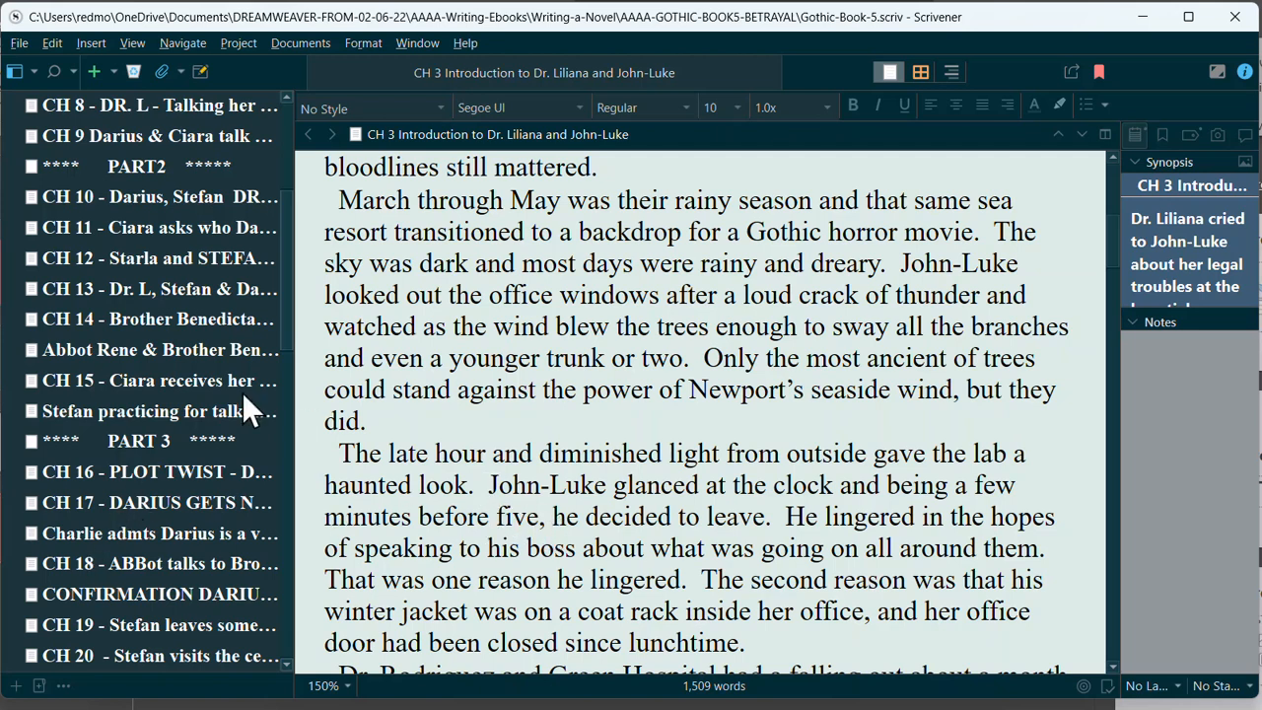
scroll(210, 442, "down", 5)
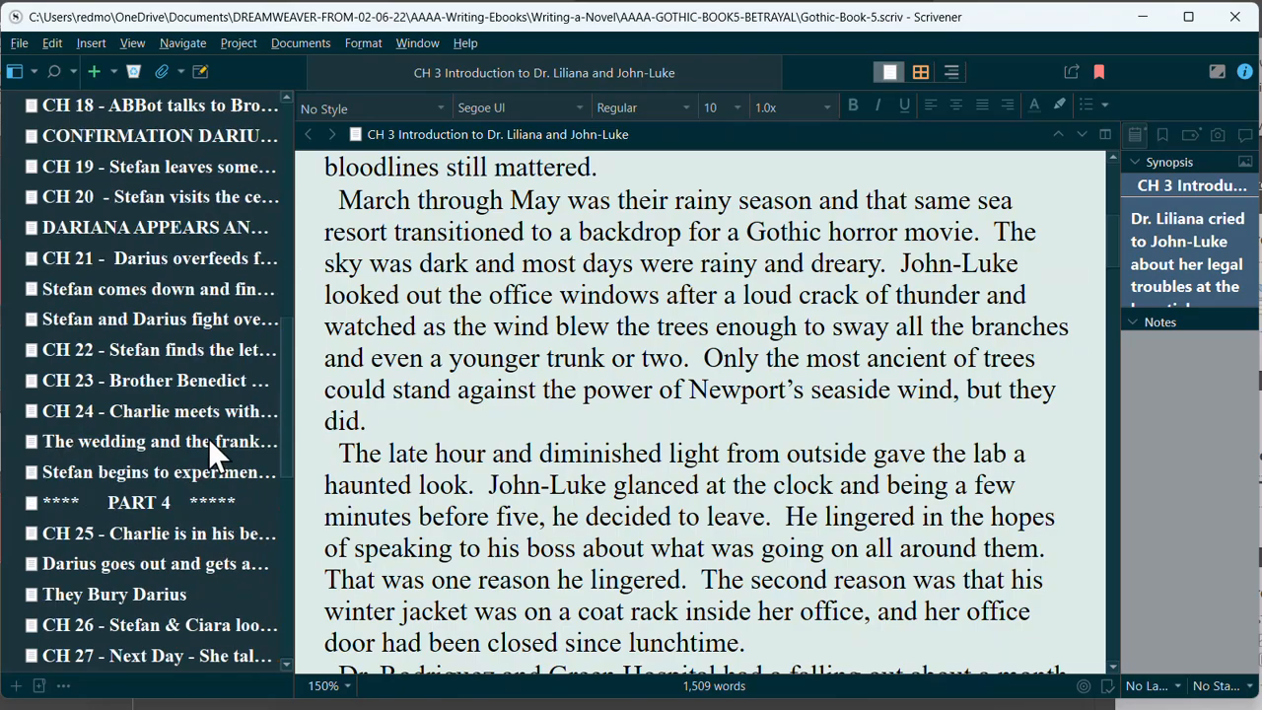
scroll(180, 454, "down", 2)
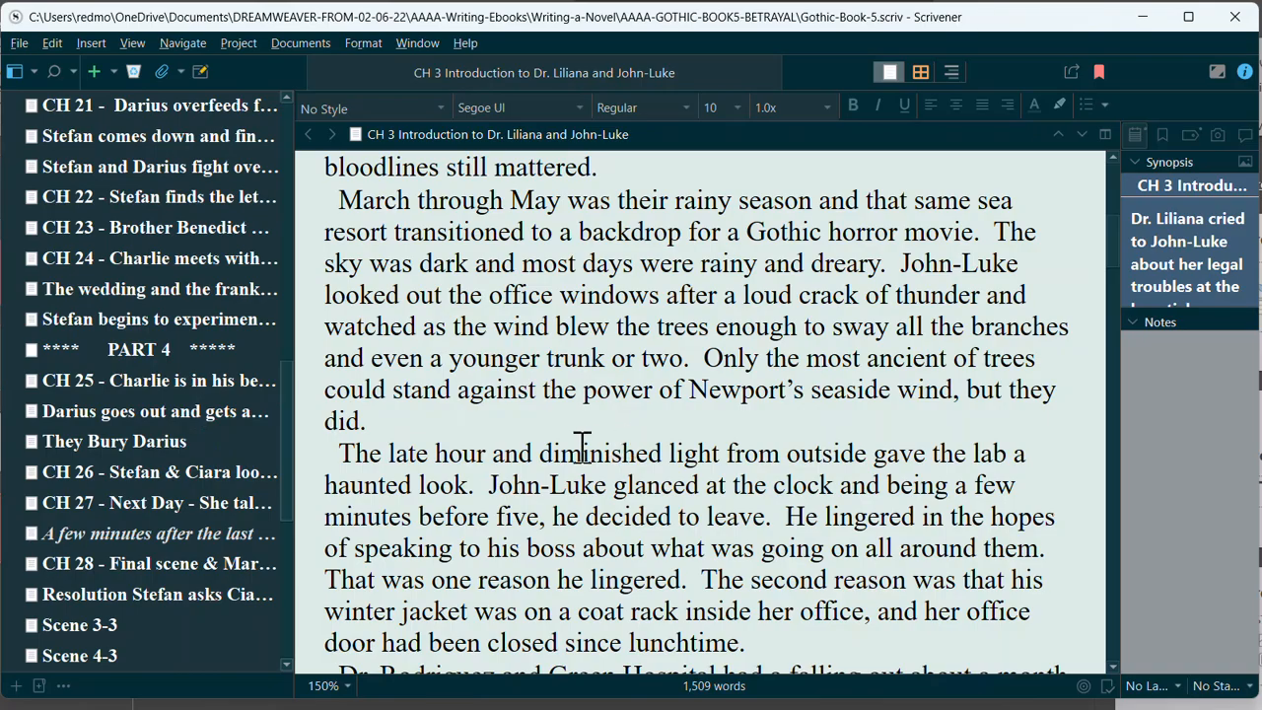
scroll(639, 317, "up", 5)
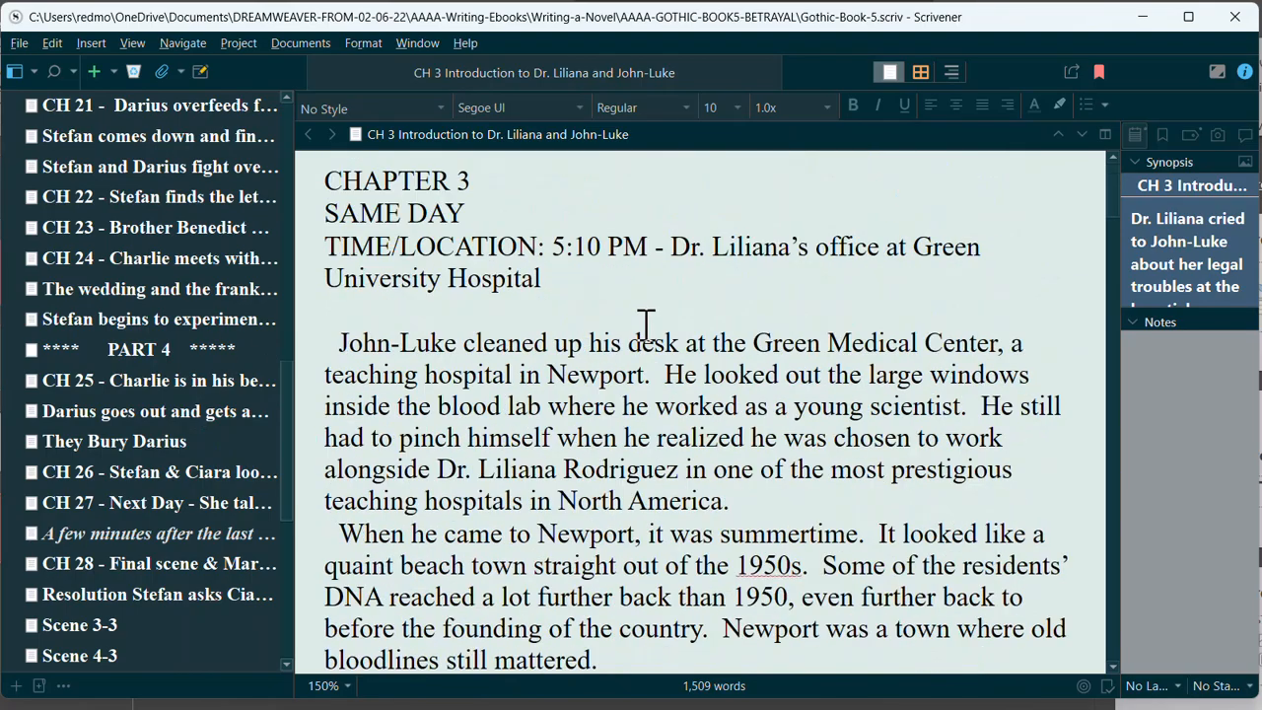
Step: Open the Scene Outline document in the Research folder and skim its numbered scene points through point 18
scroll(153, 532, "down", 3)
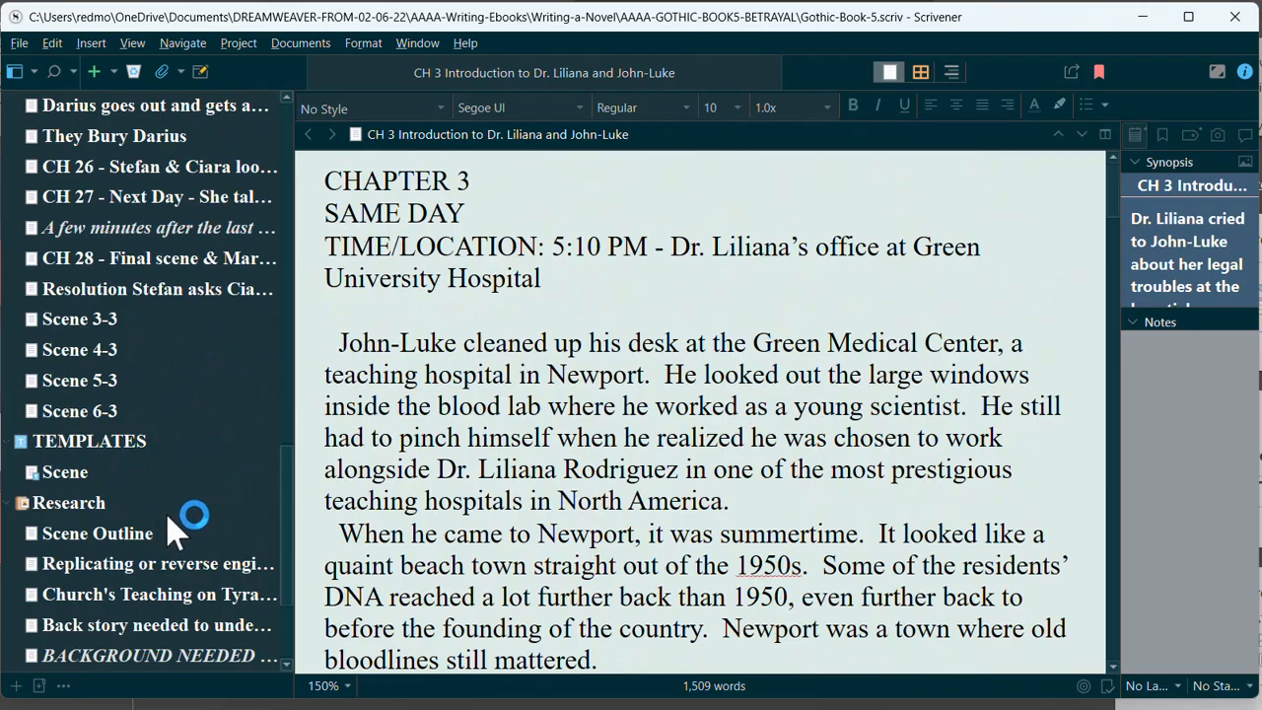
left_click(127, 534)
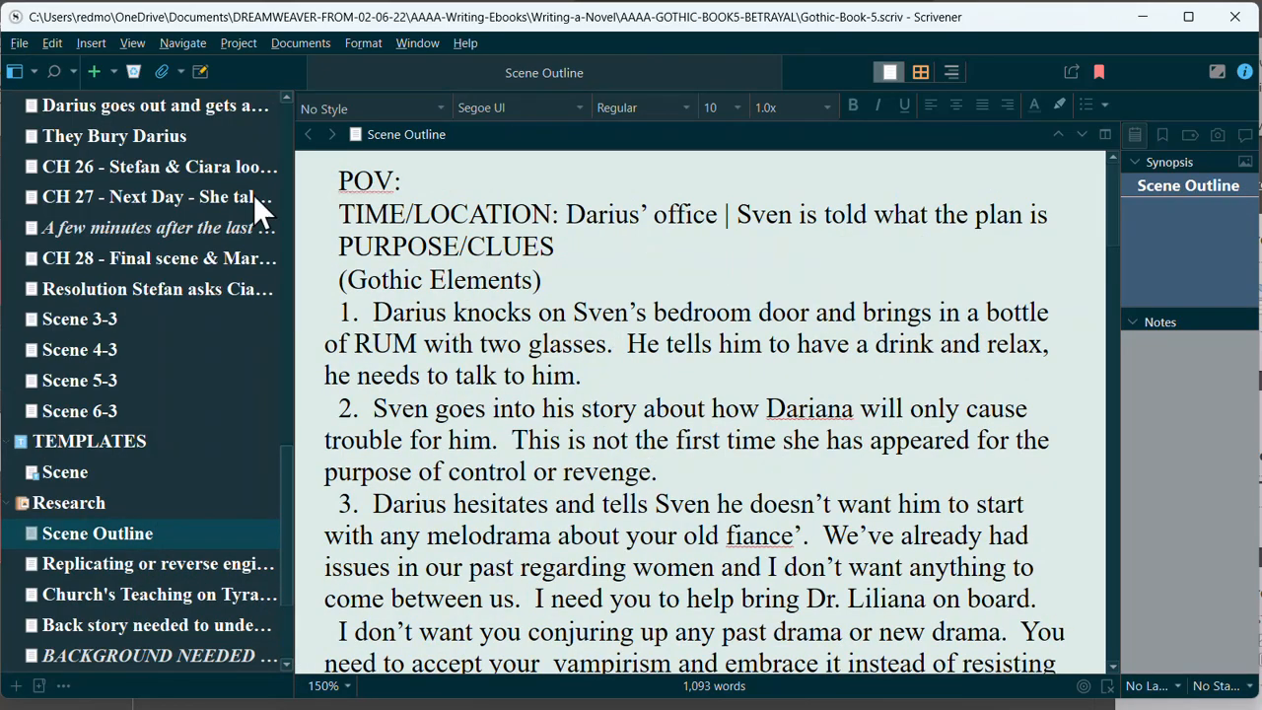
scroll(616, 318, "down", 1)
scroll(616, 319, "down", 9)
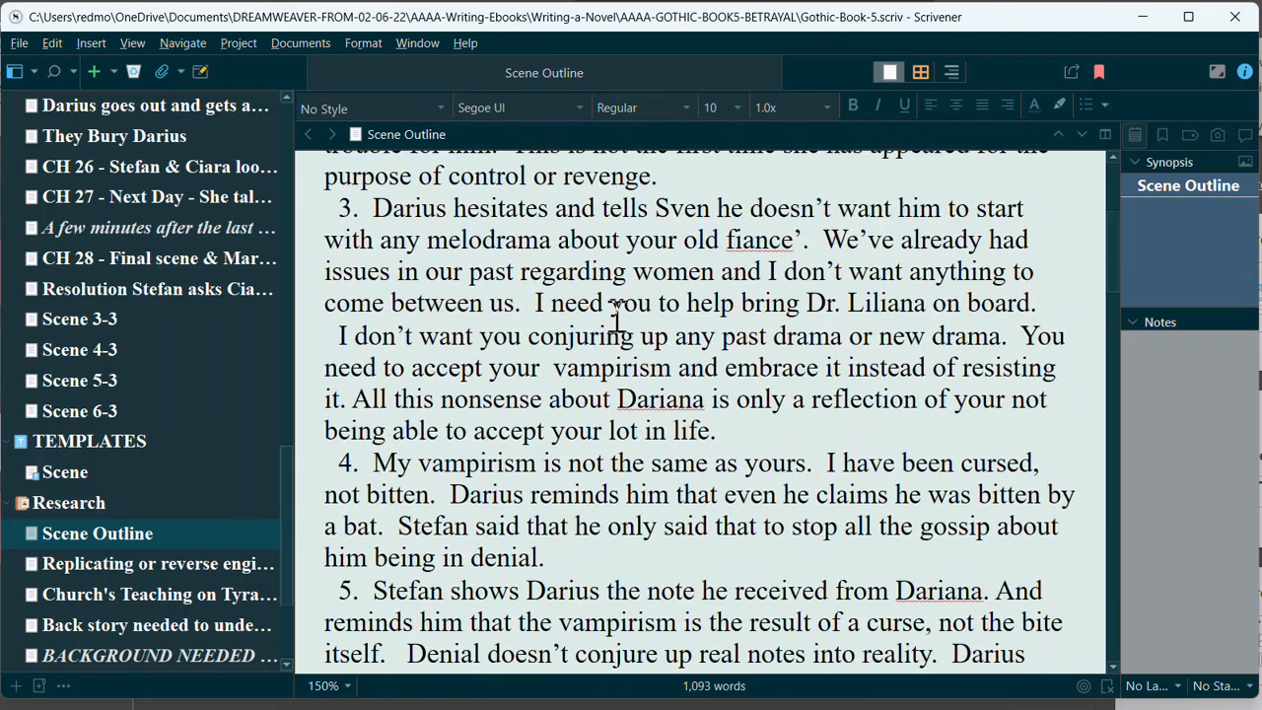
scroll(616, 319, "down", 12)
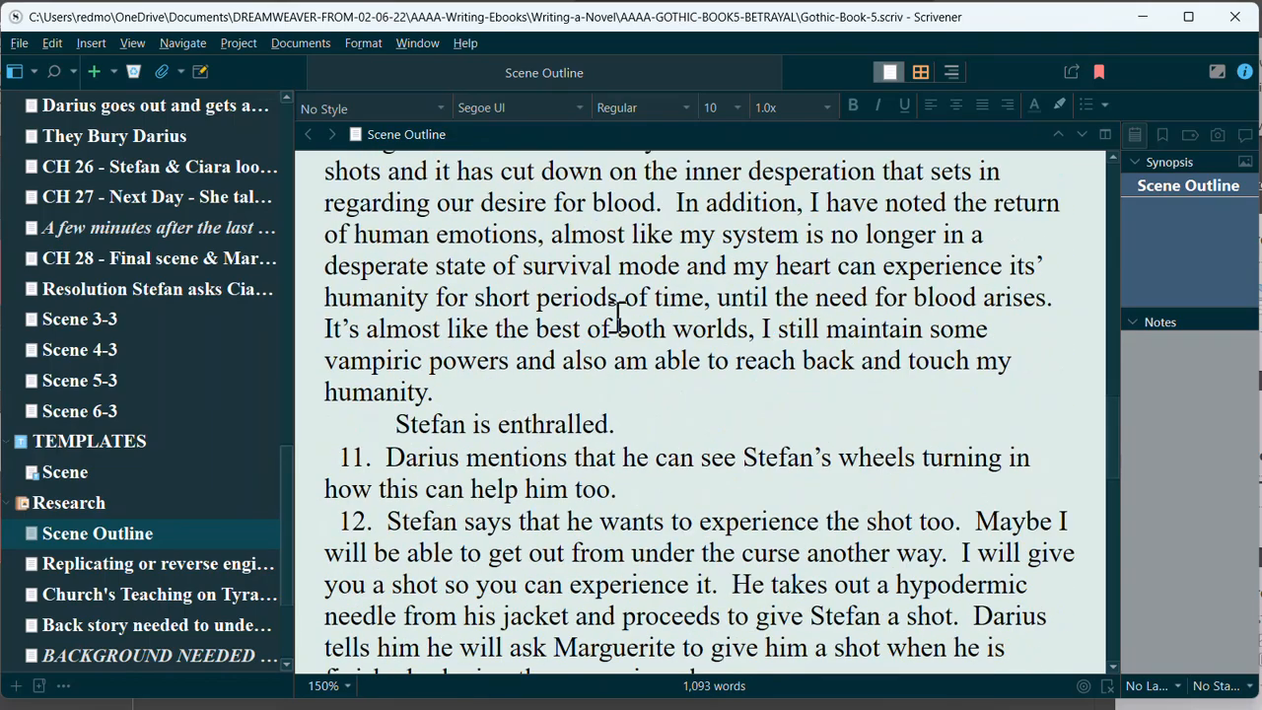
scroll(617, 318, "down", 6)
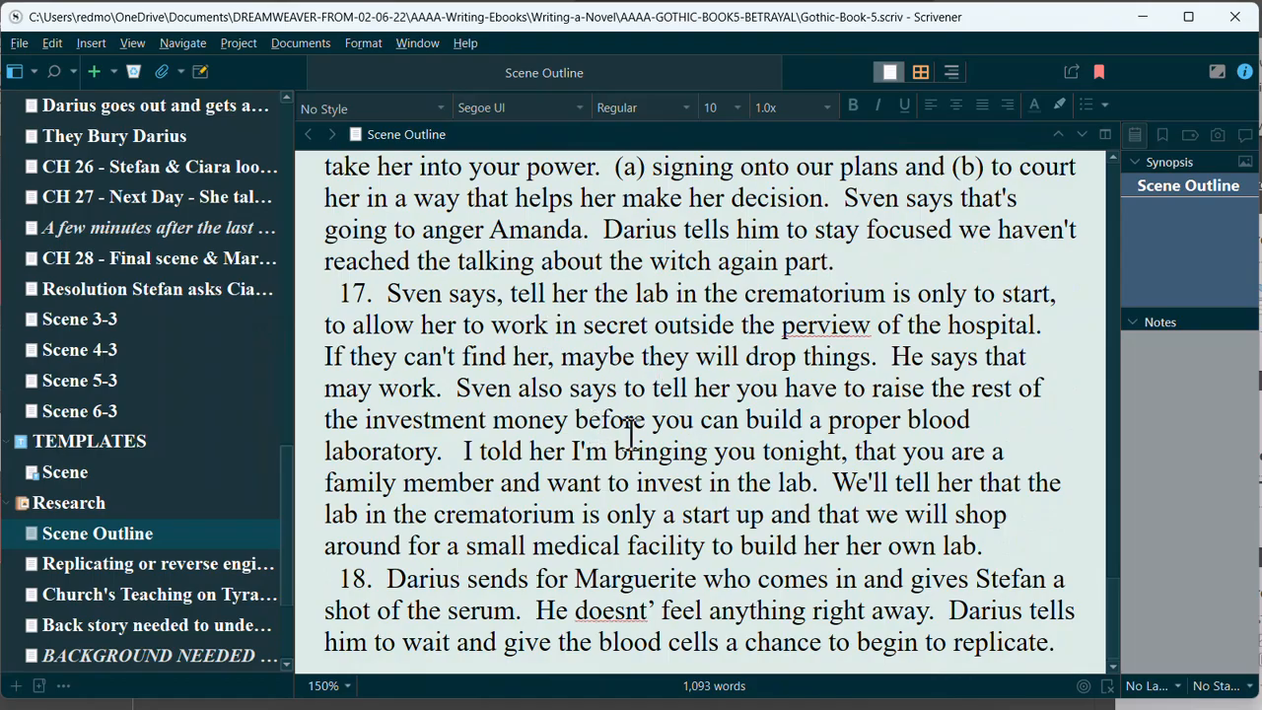
scroll(487, 394, "up", 3)
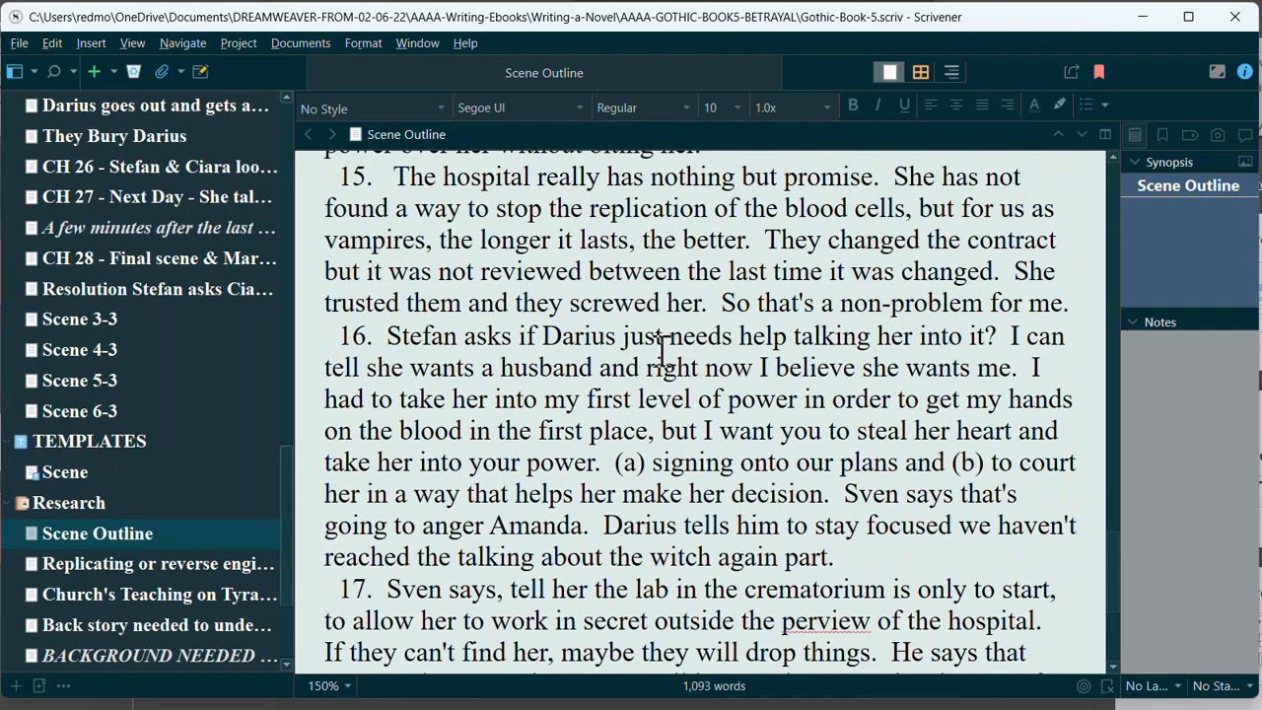
scroll(663, 345, "up", 2)
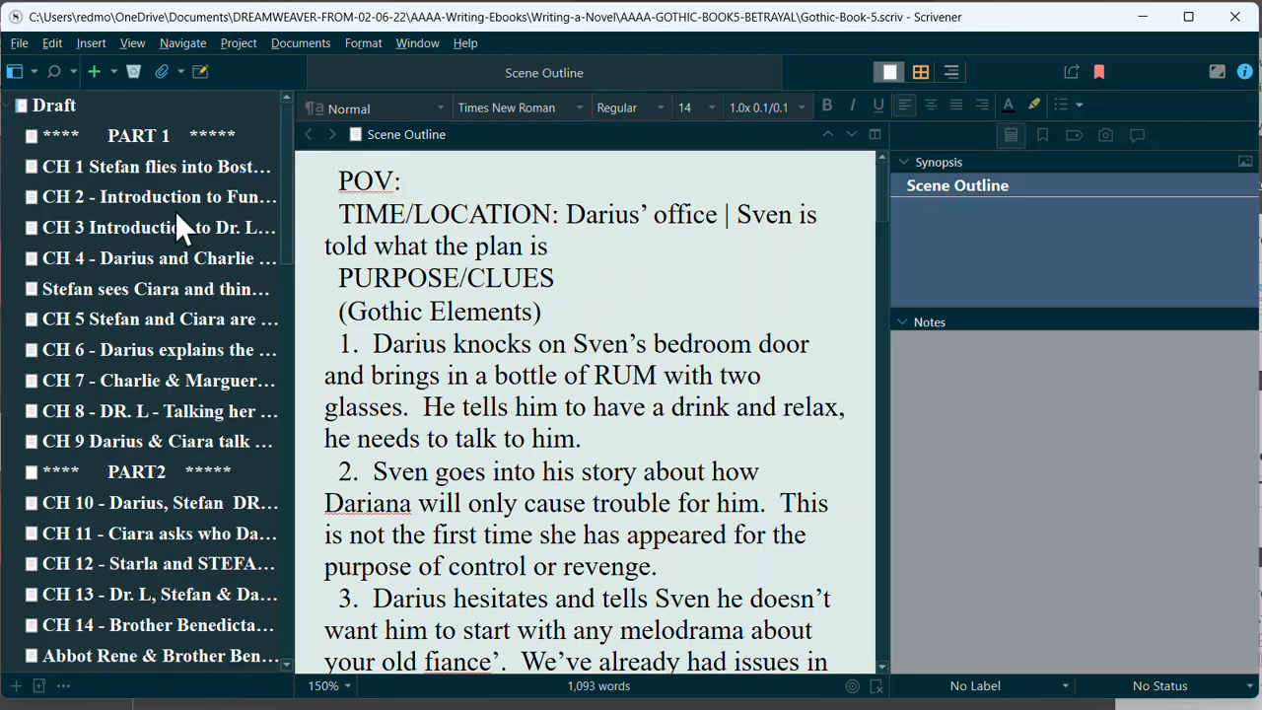
Step: Open the CH 1 document, show its beginning, and open the CH 6 document
left_click(164, 172)
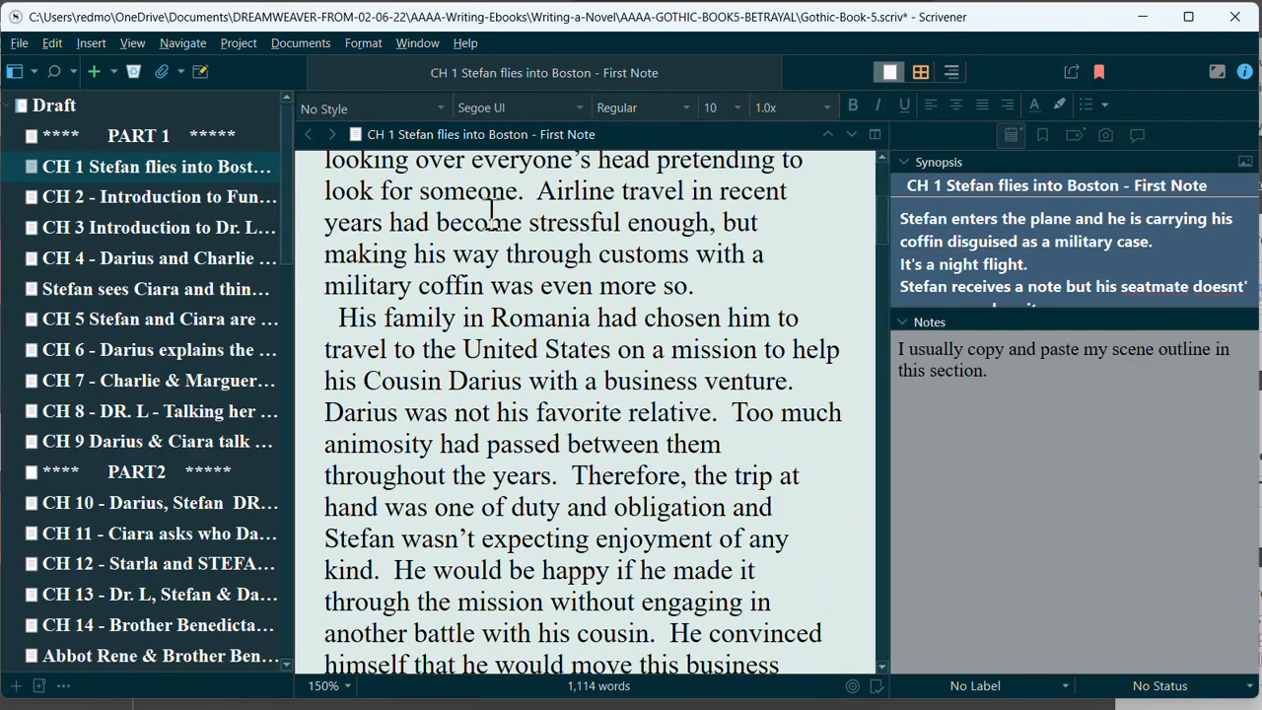
scroll(582, 251, "up", 3)
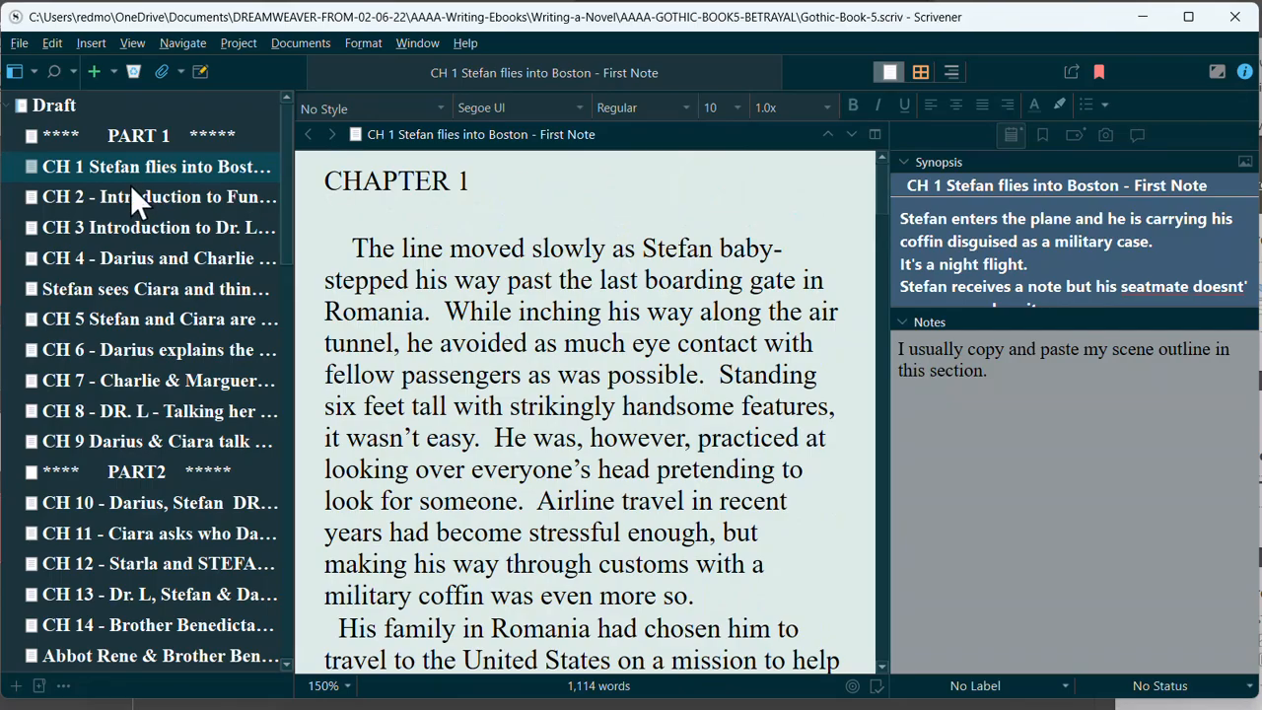
left_click(123, 350)
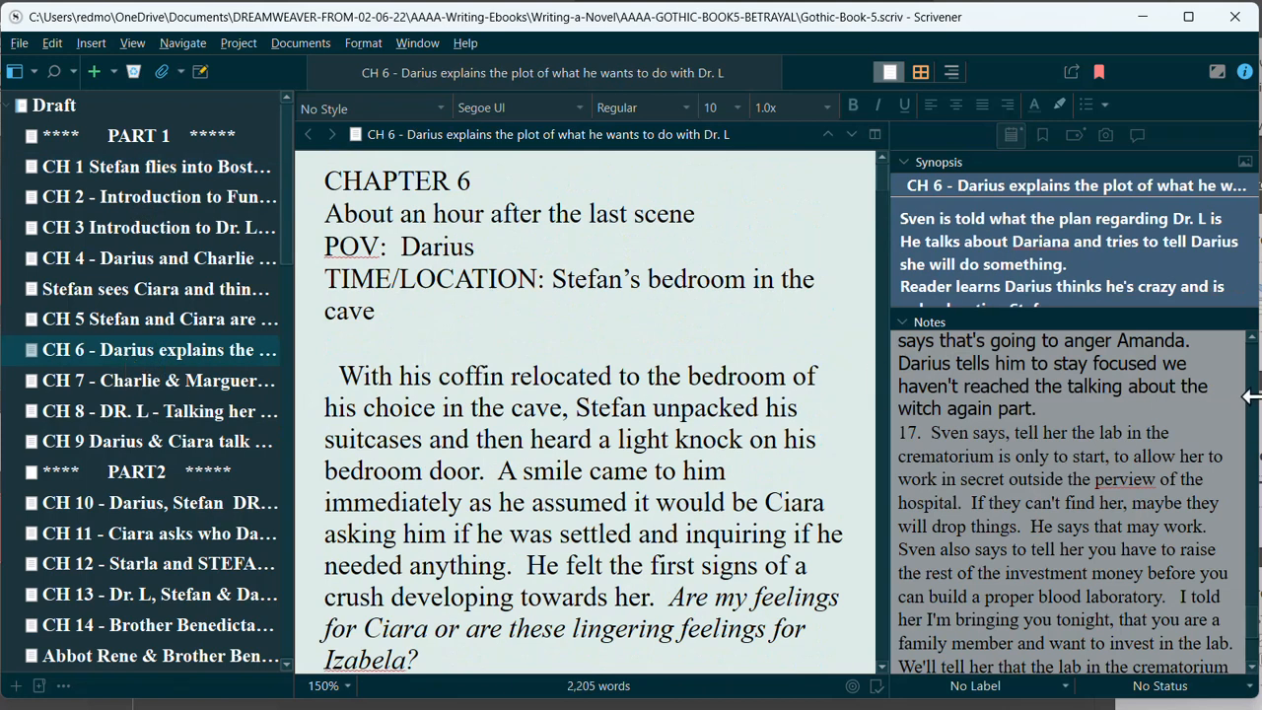
Step: Highlight the entire text of the Chapter 6 document and clear the selection
left_click(648, 297)
key("ctrl+a")
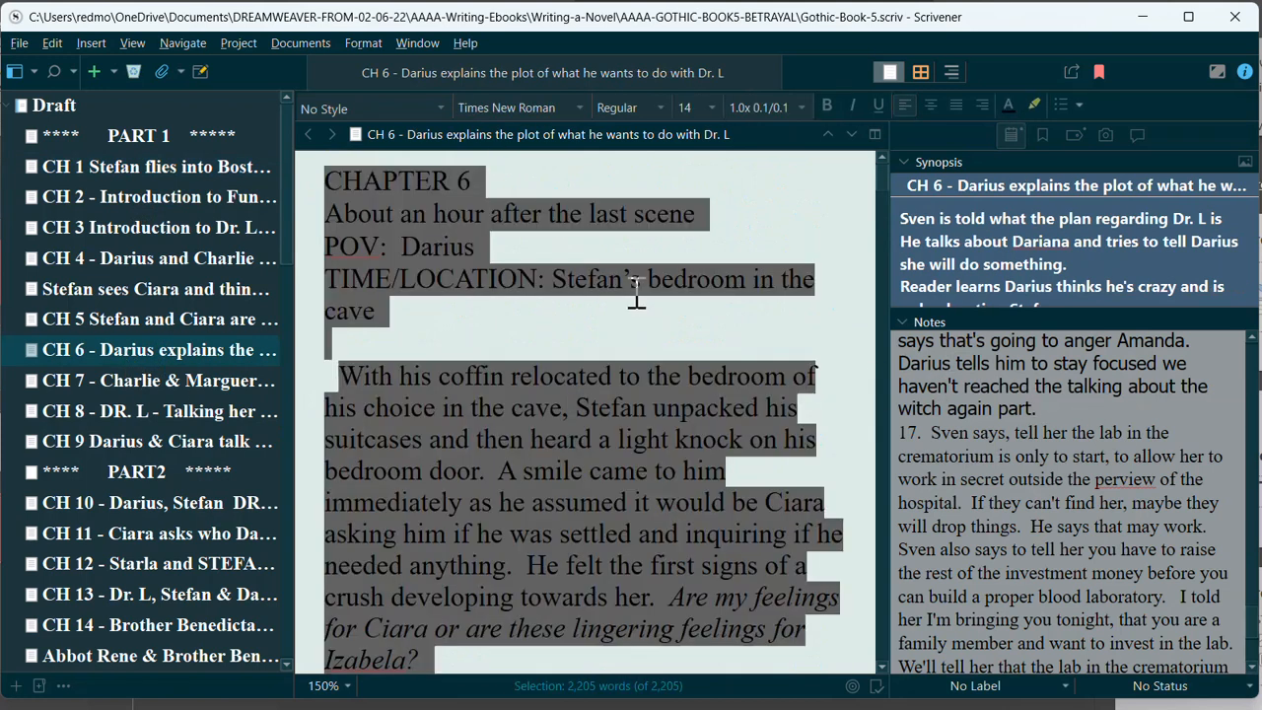
left_click(633, 326)
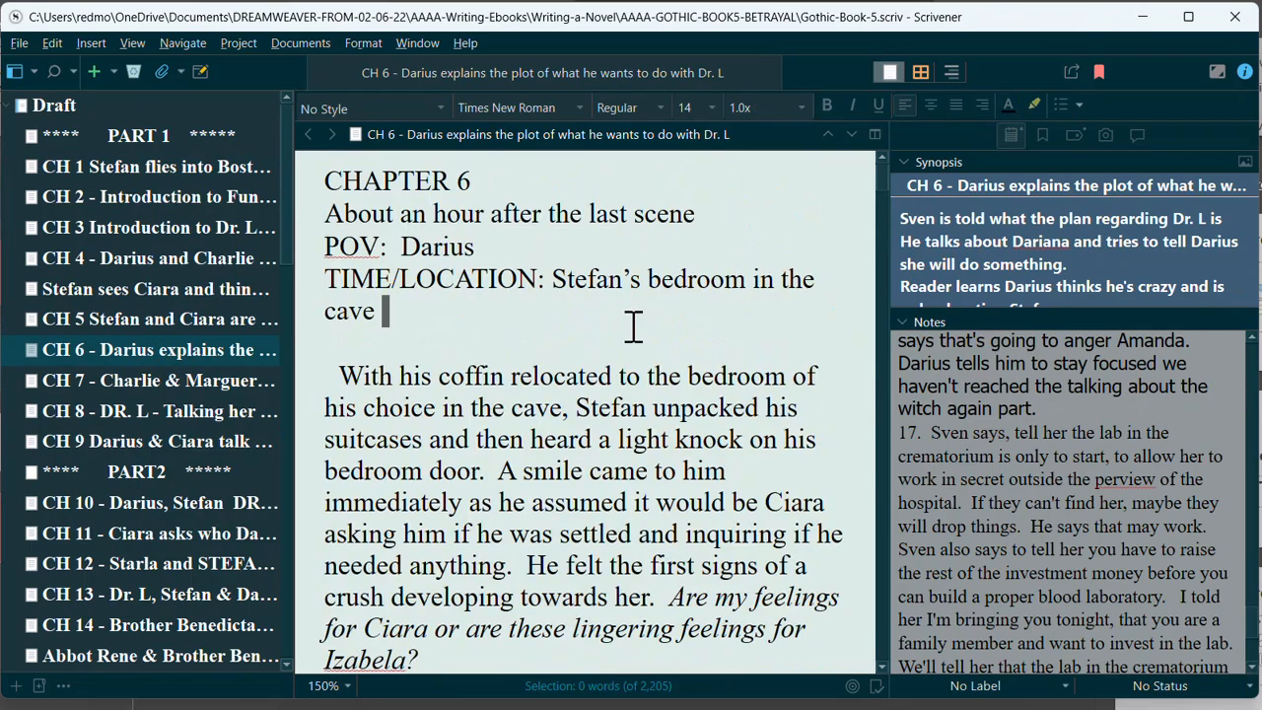
Step: Review the Chapter 6 scene notes back to points 5 to 7 and view the chapter's opening text
left_click(1085, 375)
scroll(1084, 374, "up", 4)
scroll(1065, 394, "up", 10)
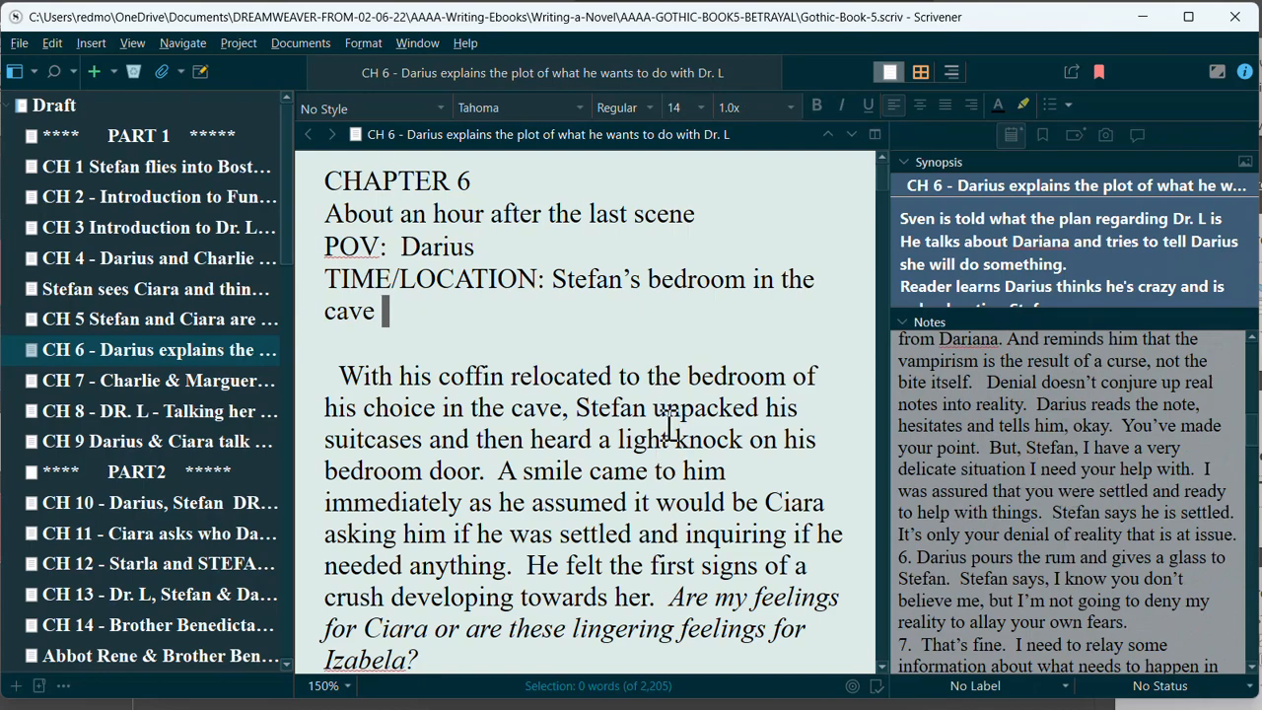
scroll(424, 340, "down", 1)
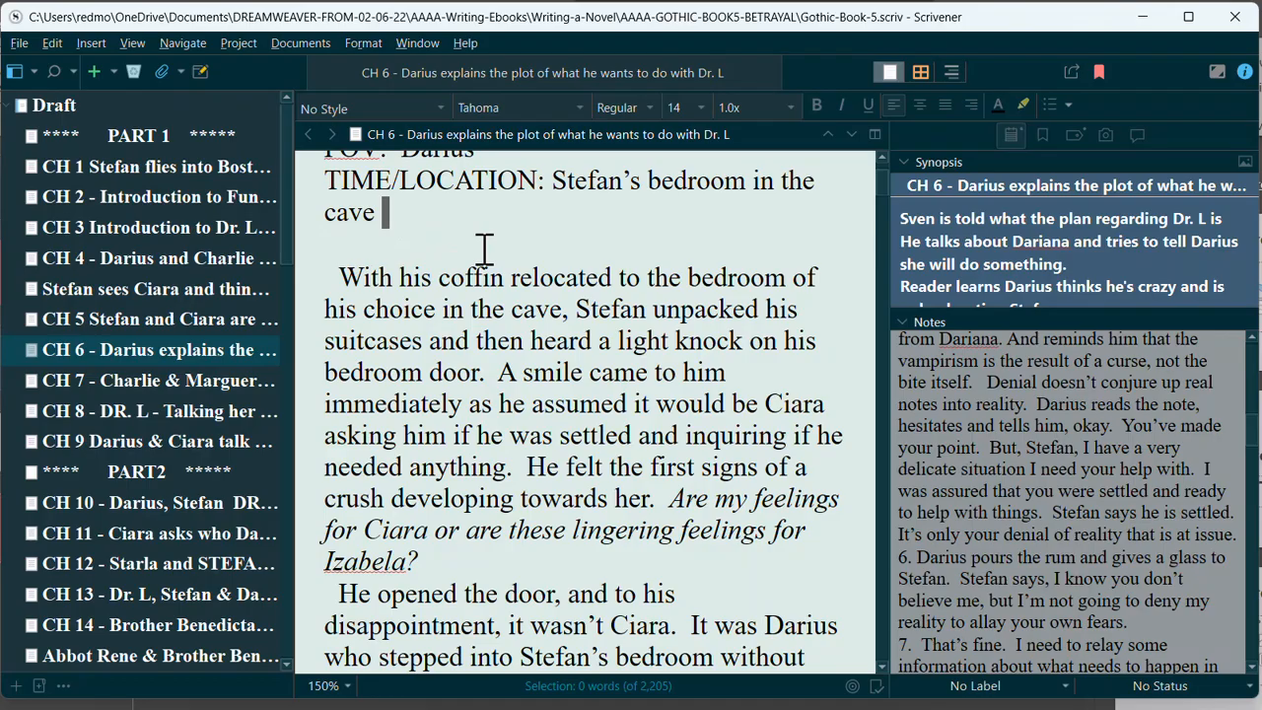
Step: Place the cursor before "With his coffin relocated" and go over Chapter 6's opening paragraphs alongside its scene notes
left_click(338, 279)
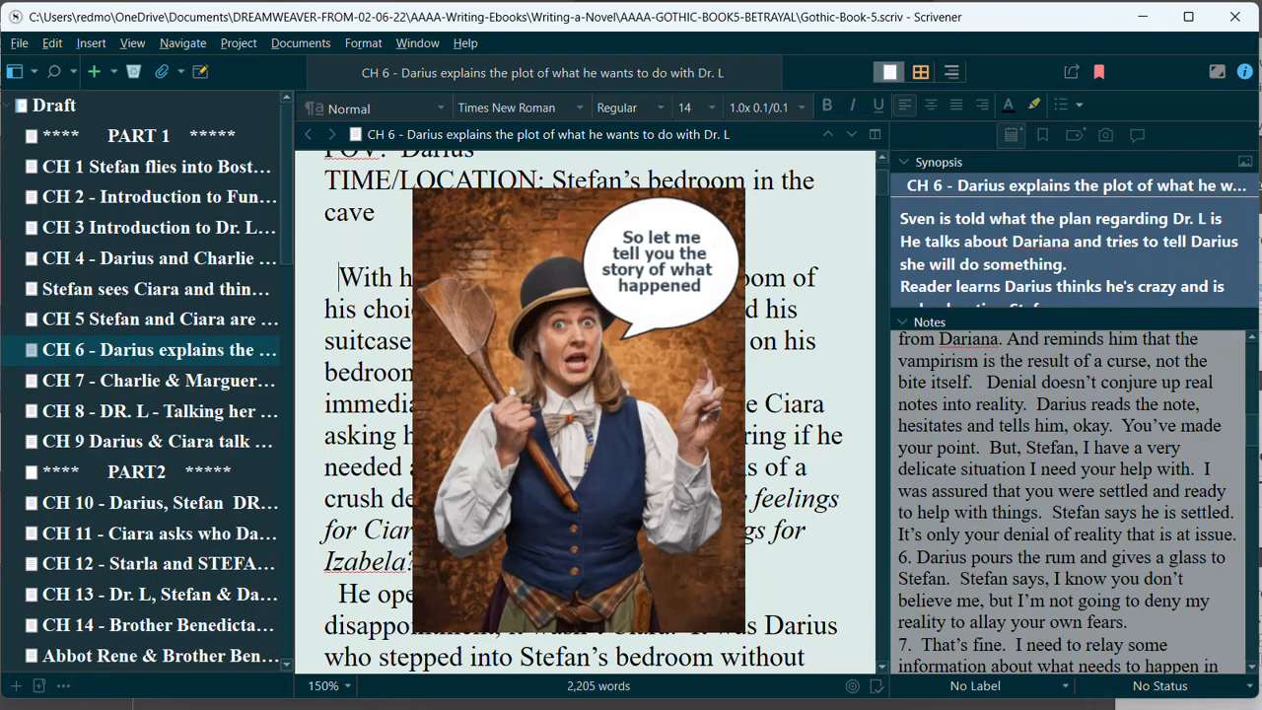
scroll(523, 552, "down", 3)
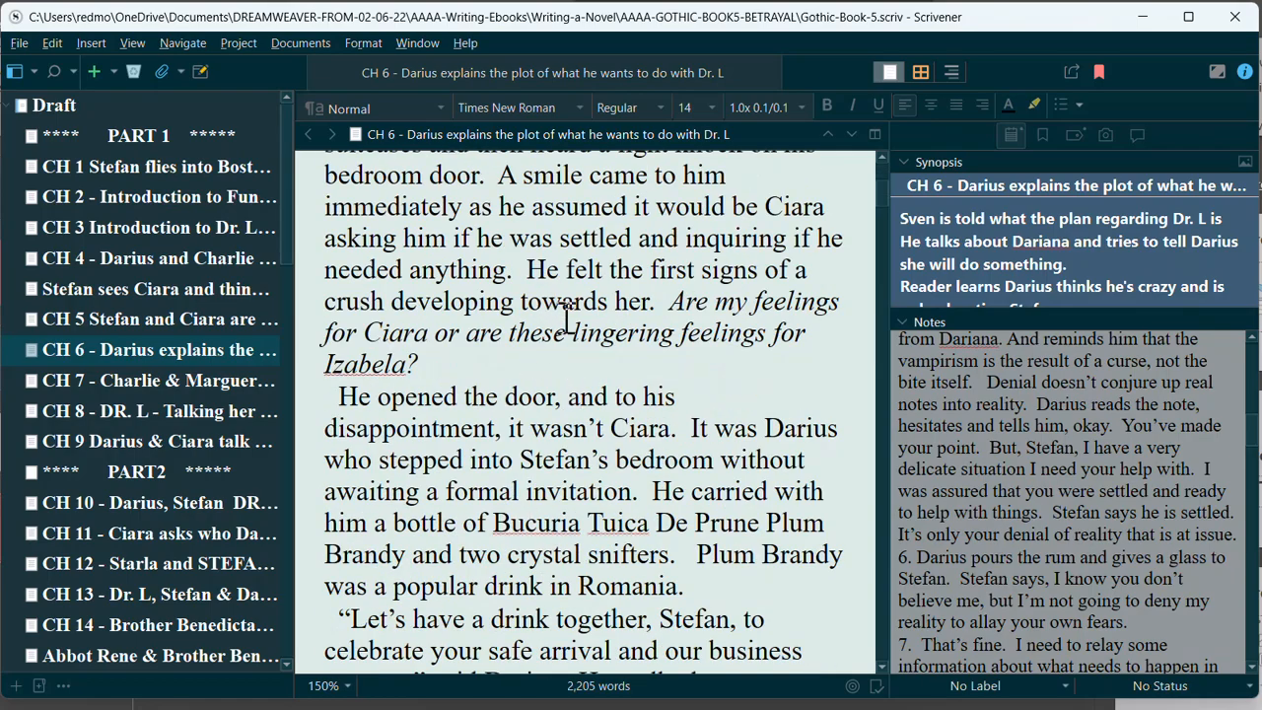
scroll(567, 326, "up", 2)
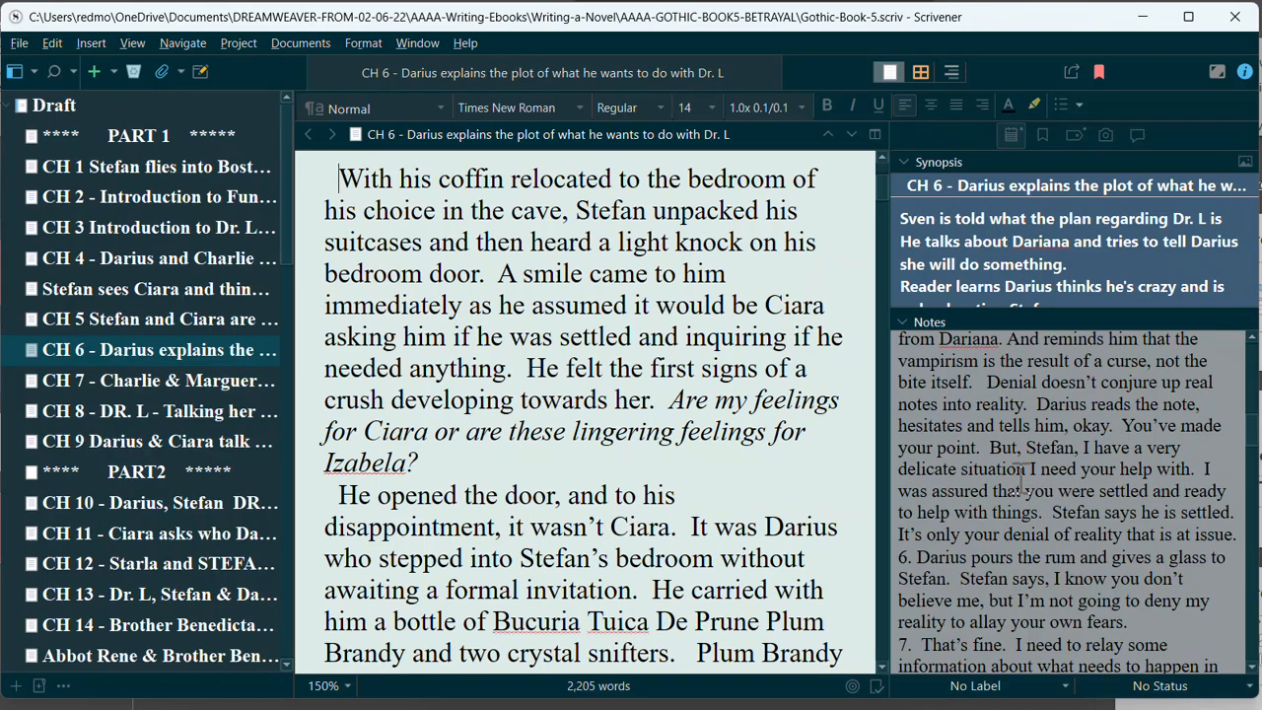
scroll(667, 395, "up", 2)
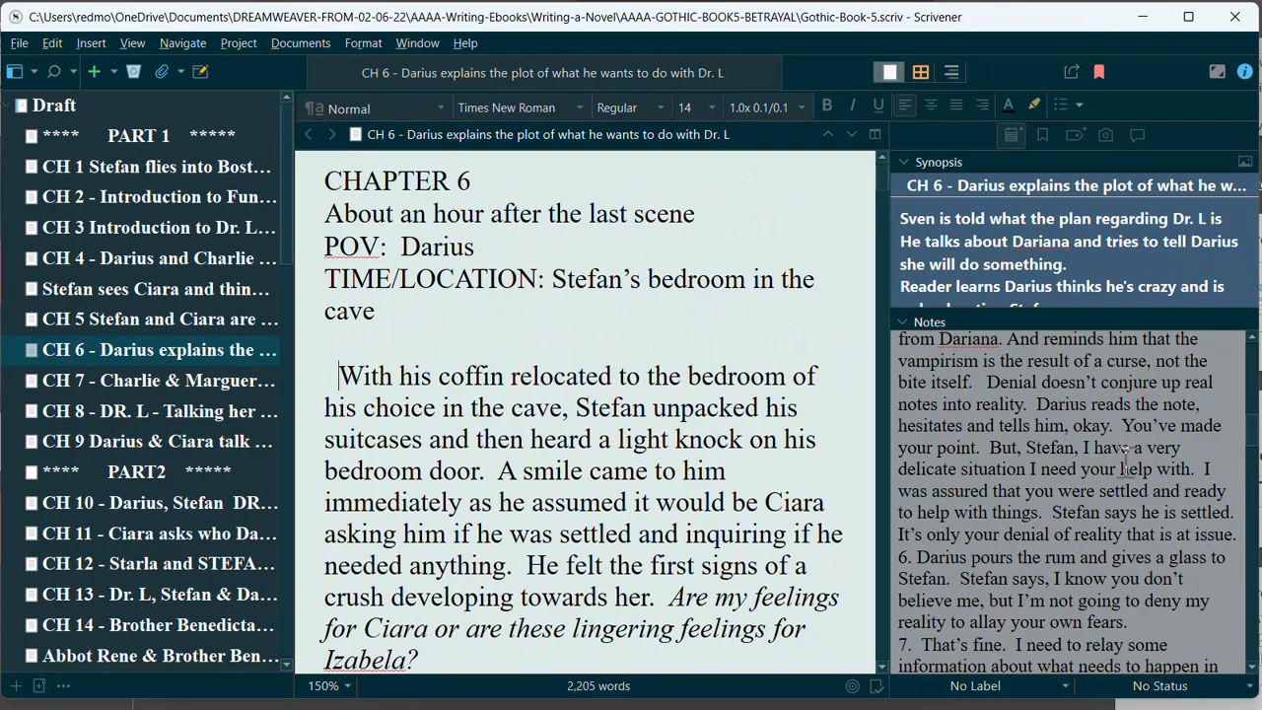
left_click(1062, 433)
left_click(610, 485)
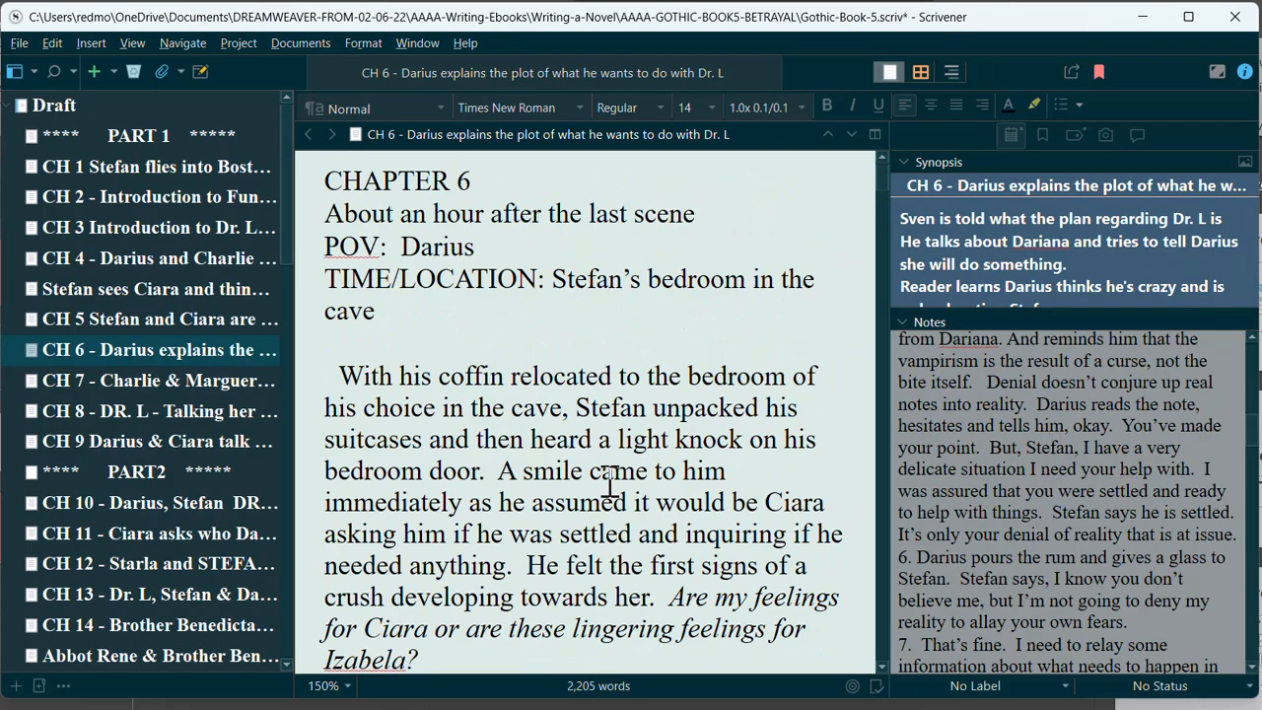
scroll(609, 483, "down", 1)
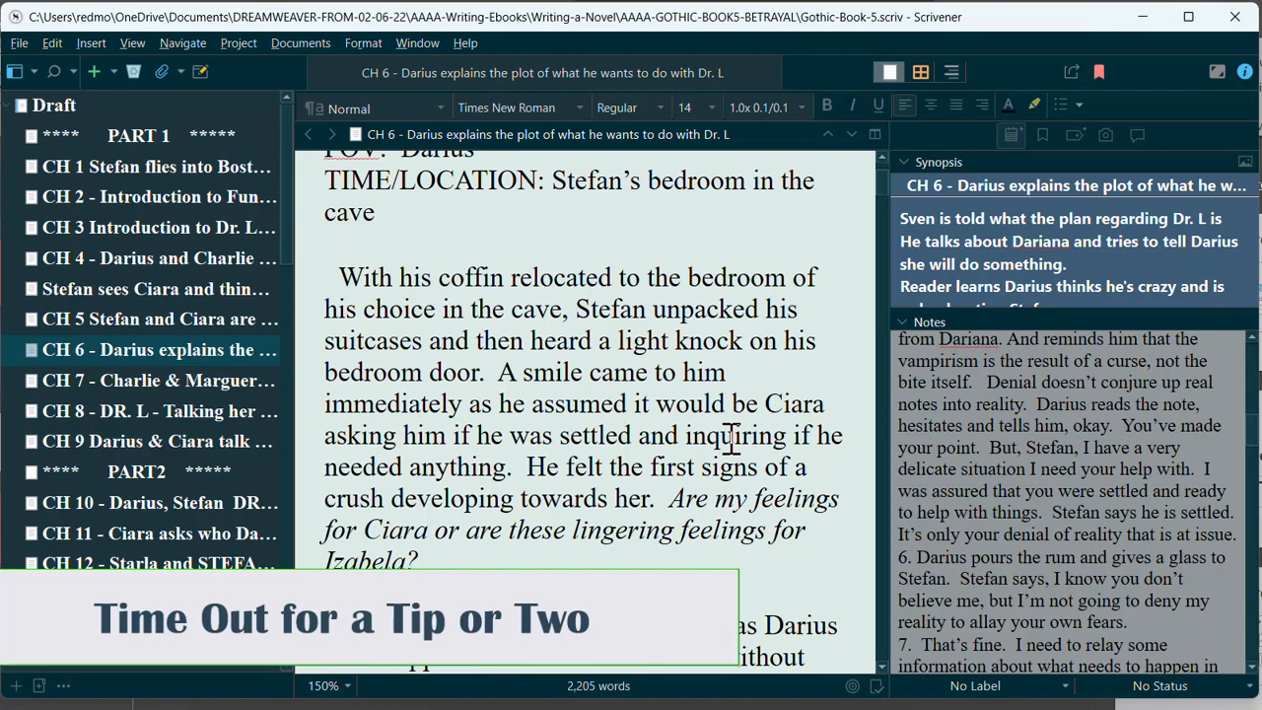
Step: Return to the beginning of Chapter 6 and enlarge the Synopsis area over the Notes to show the full synopsis
scroll(631, 256, "up", 3)
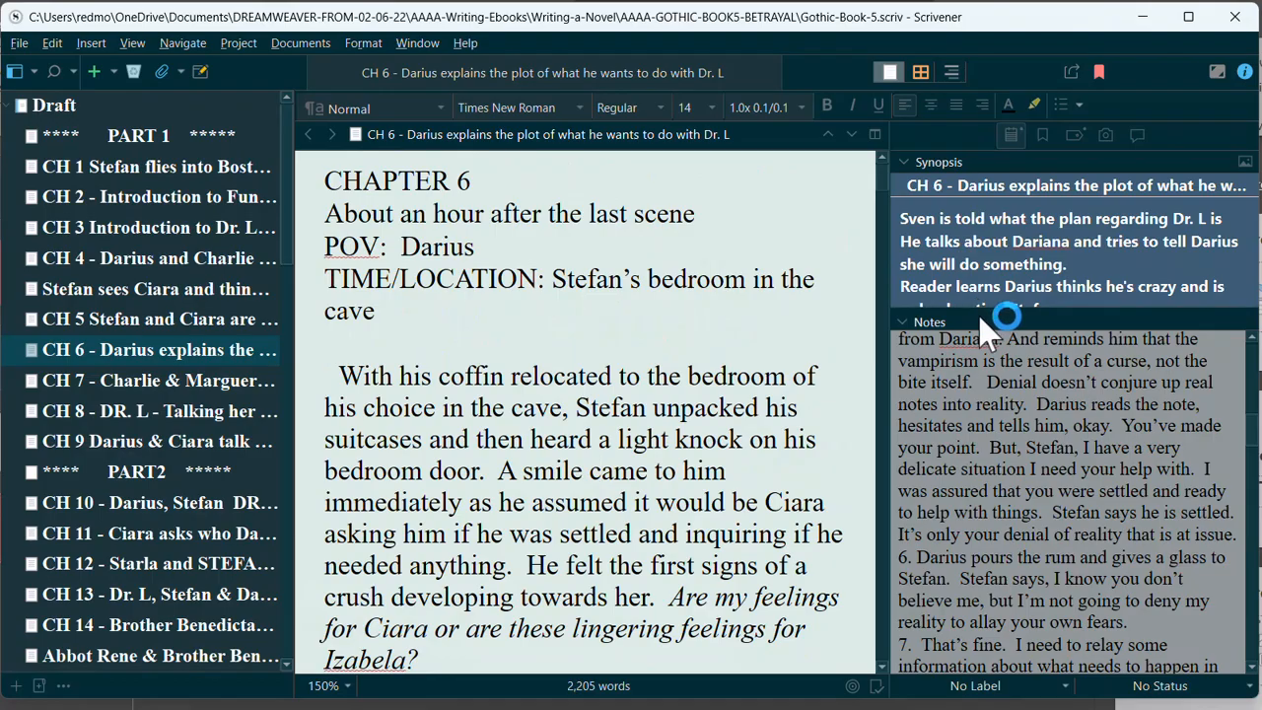
left_click_drag(979, 307, 980, 574)
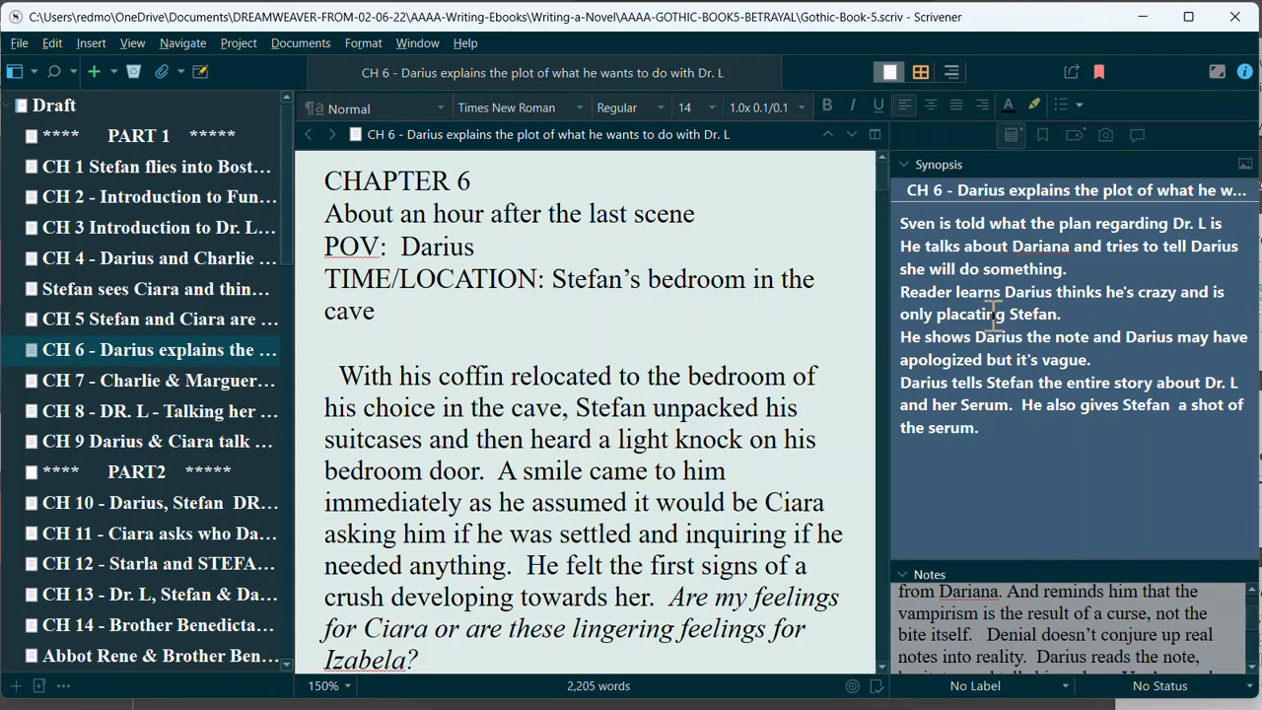
left_click(969, 241)
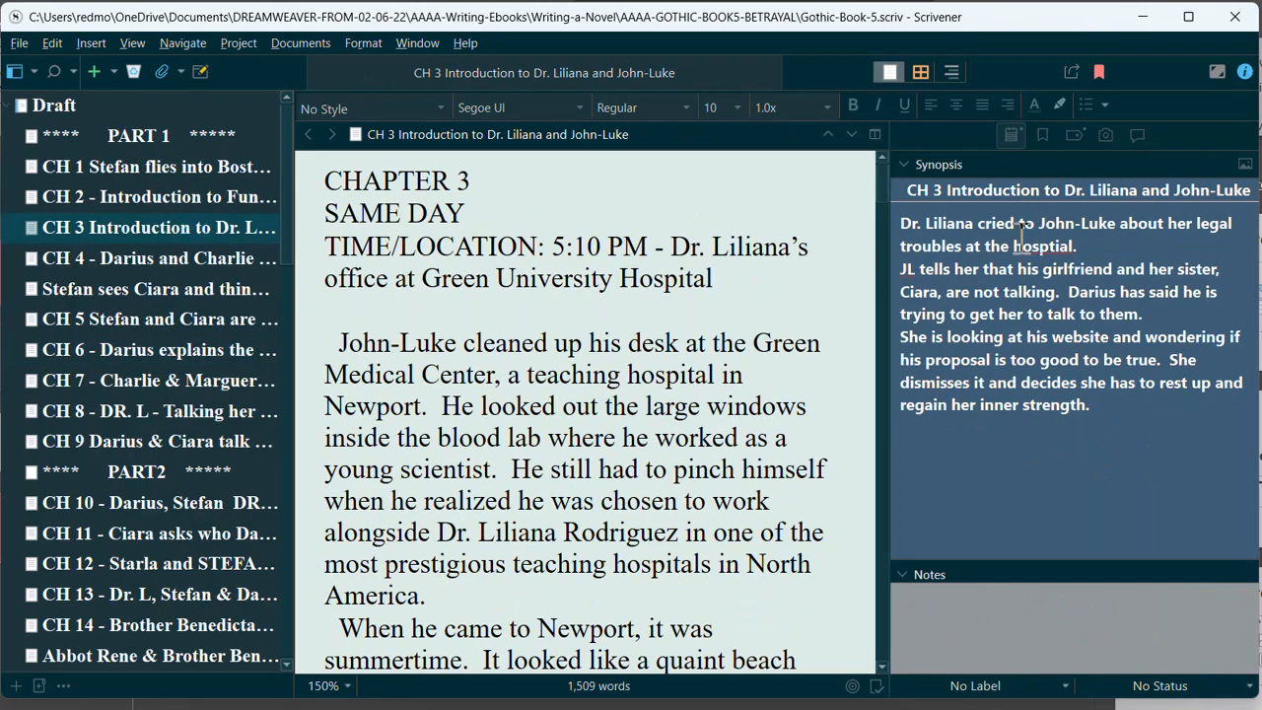
Step: Open CH 4, the "Stefan sees Ciara" scene and CH 5 in turn, and go over CH 5's text against its synopsis
left_click(210, 258)
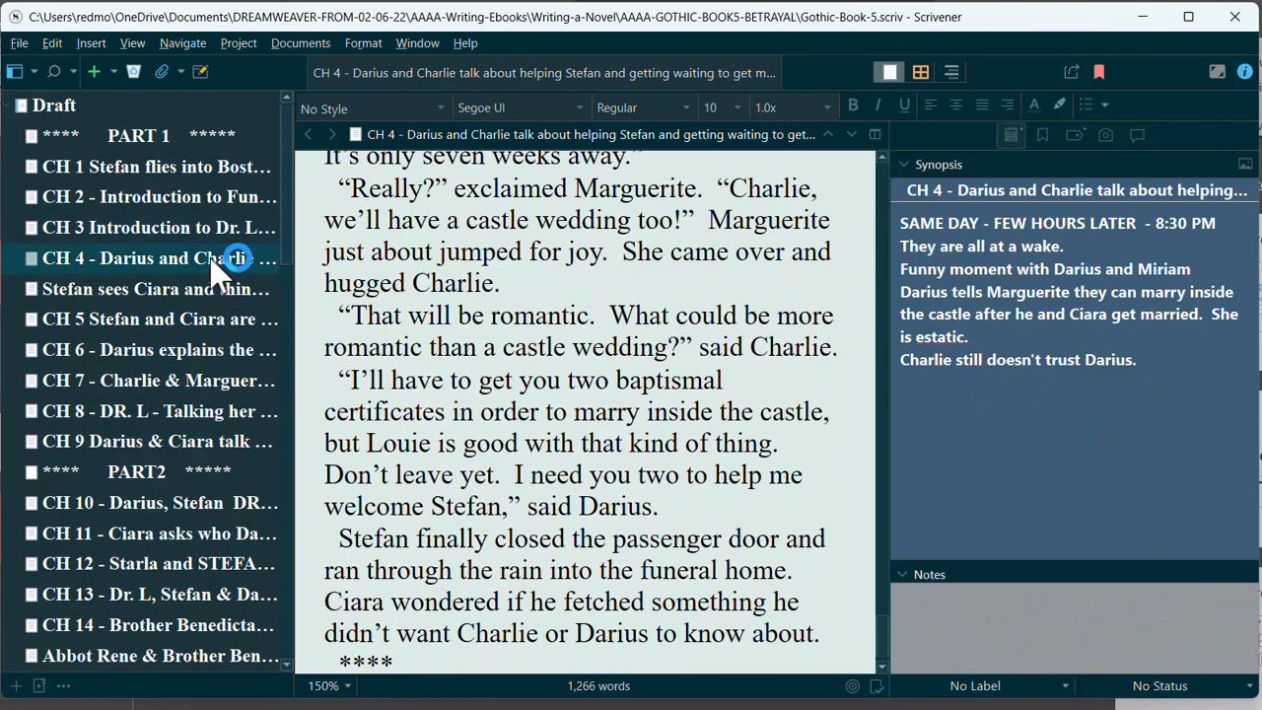
left_click(202, 286)
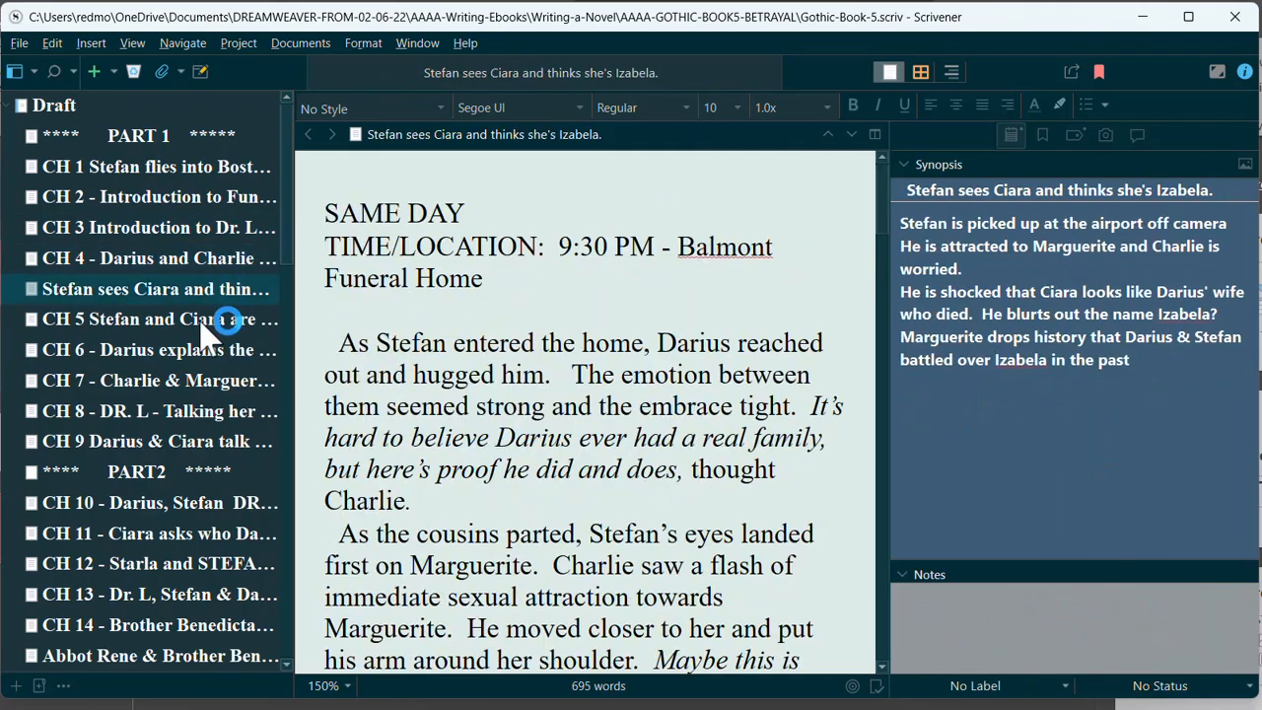
left_click(199, 320)
scroll(538, 312, "down", 9)
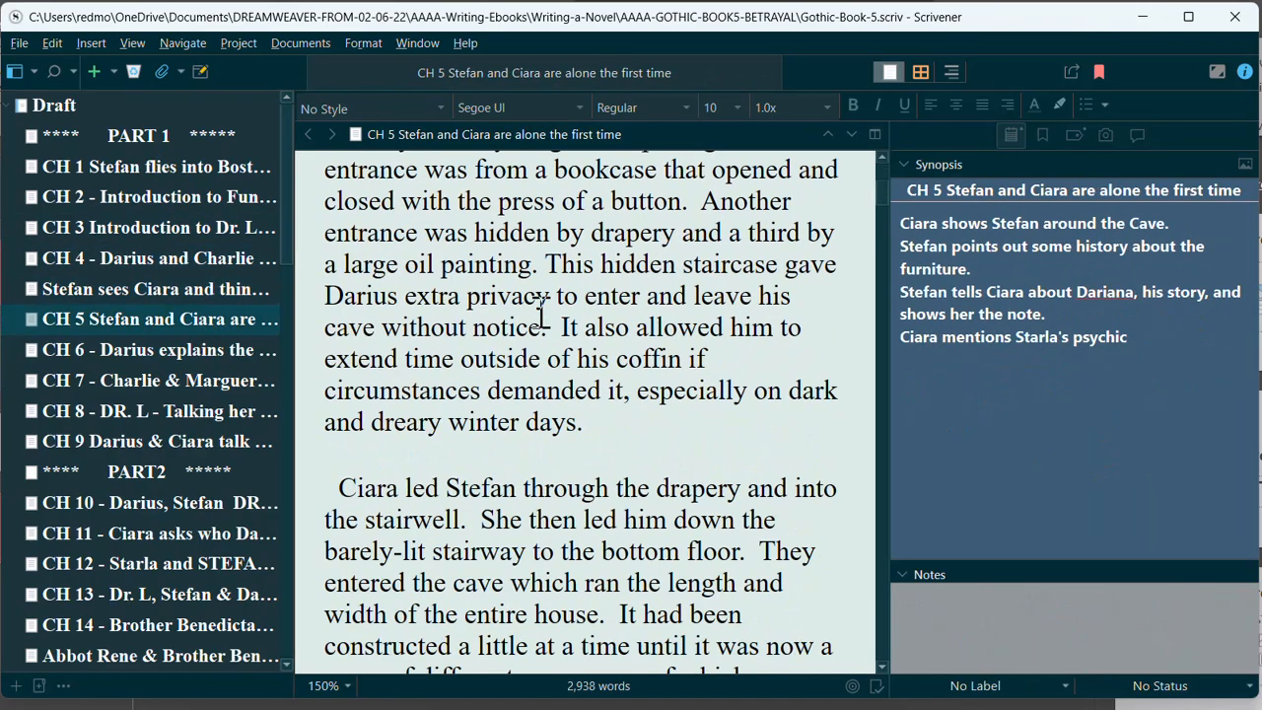
scroll(541, 312, "down", 10)
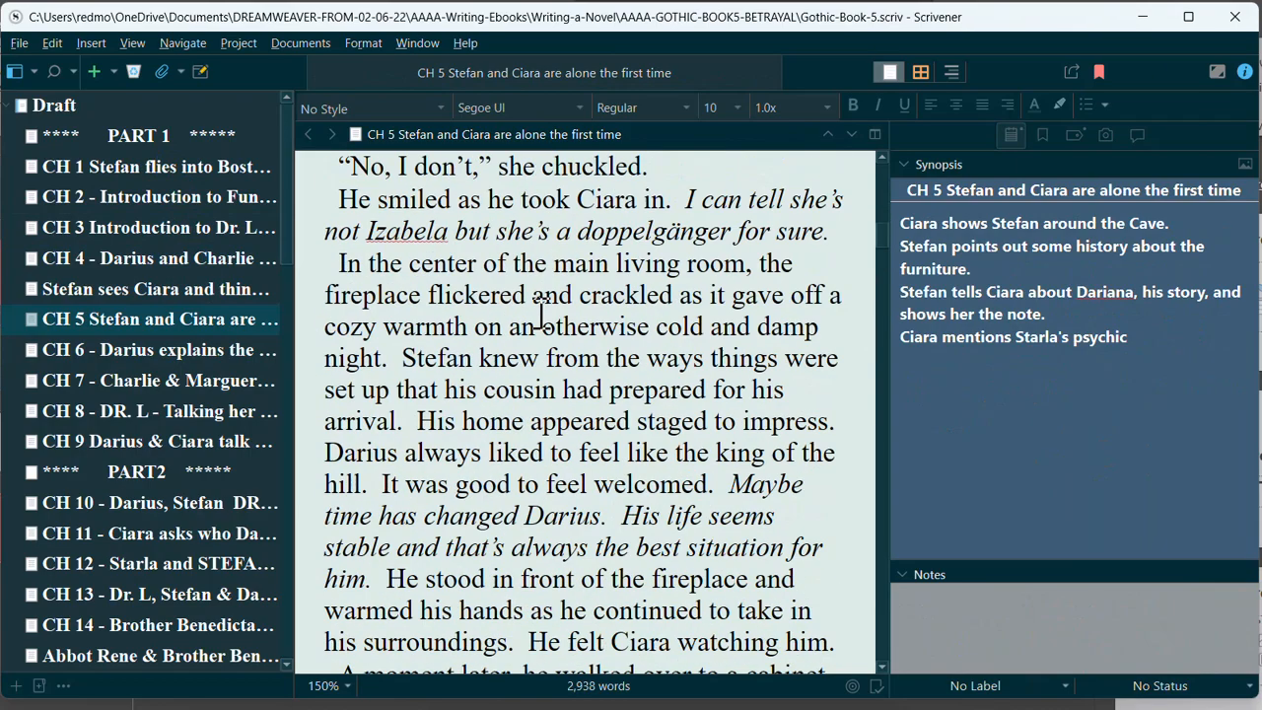
scroll(540, 315, "down", 8)
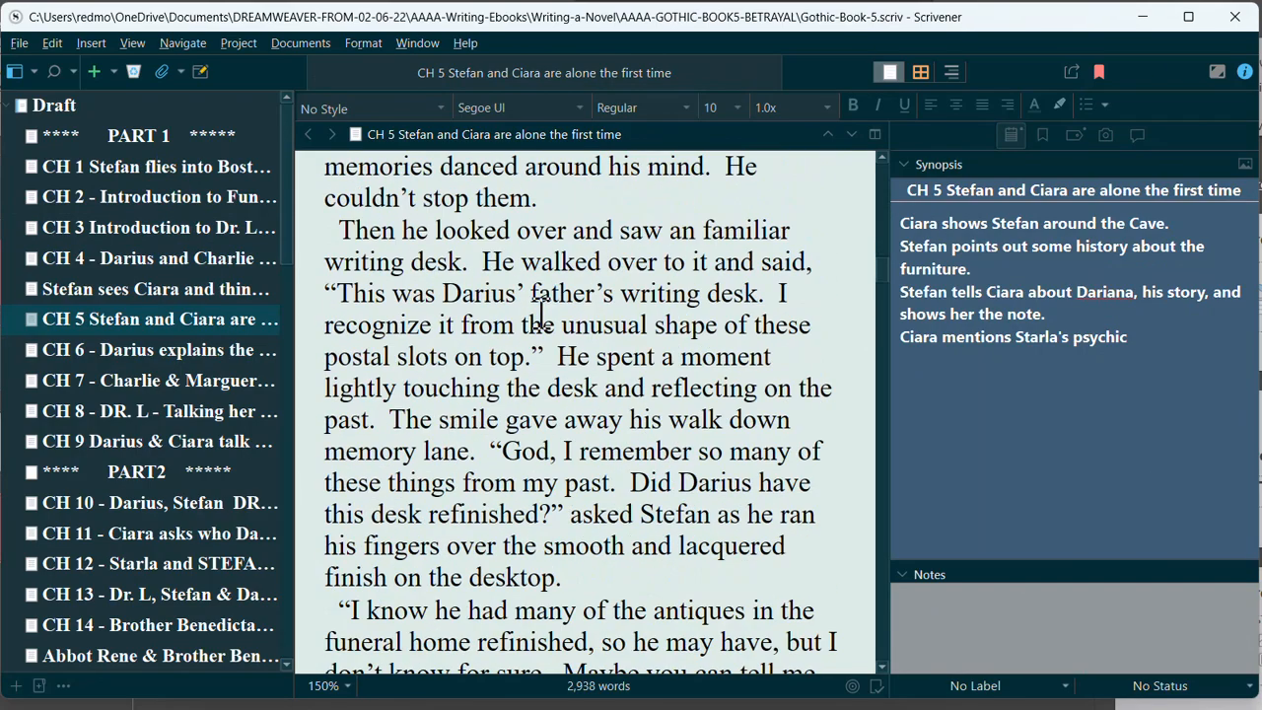
scroll(582, 301, "down", 4)
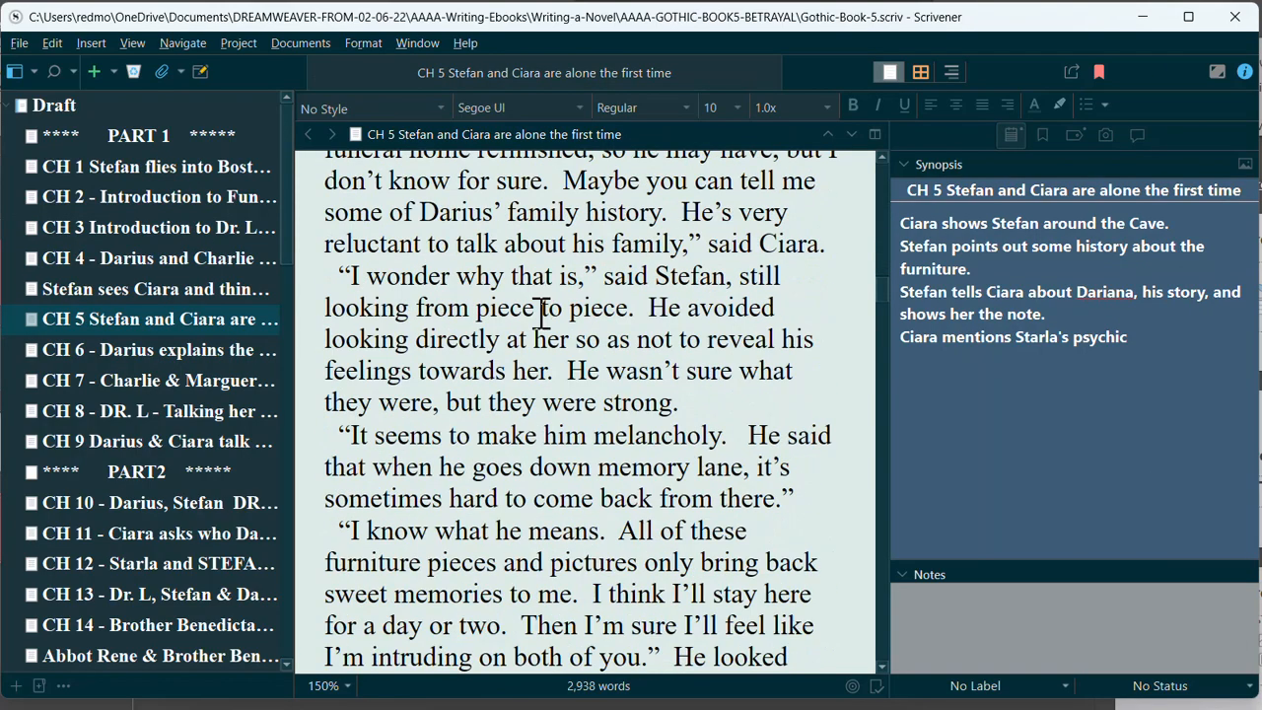
scroll(589, 292, "up", 5)
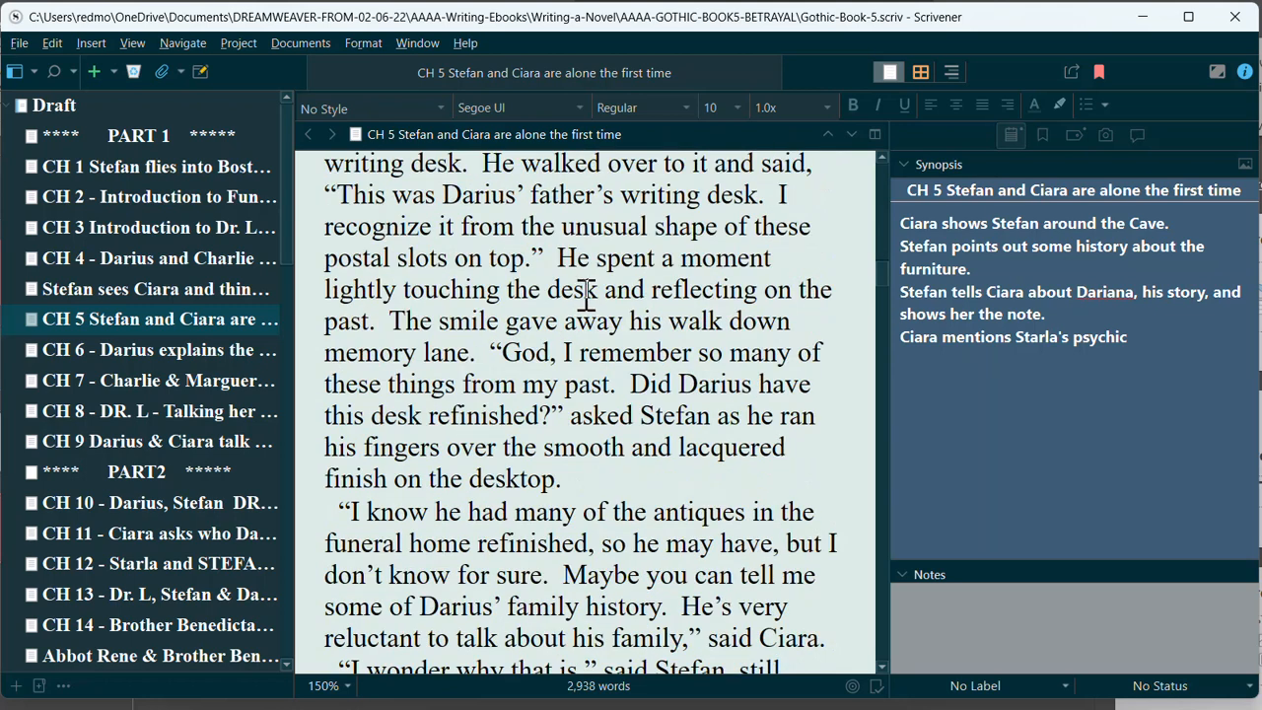
Step: Open CH 9 and add the line "AREA TO ADD A LOVE SCENE" after a blank line at the end of its text
left_click(182, 442)
scroll(552, 429, "down", 1)
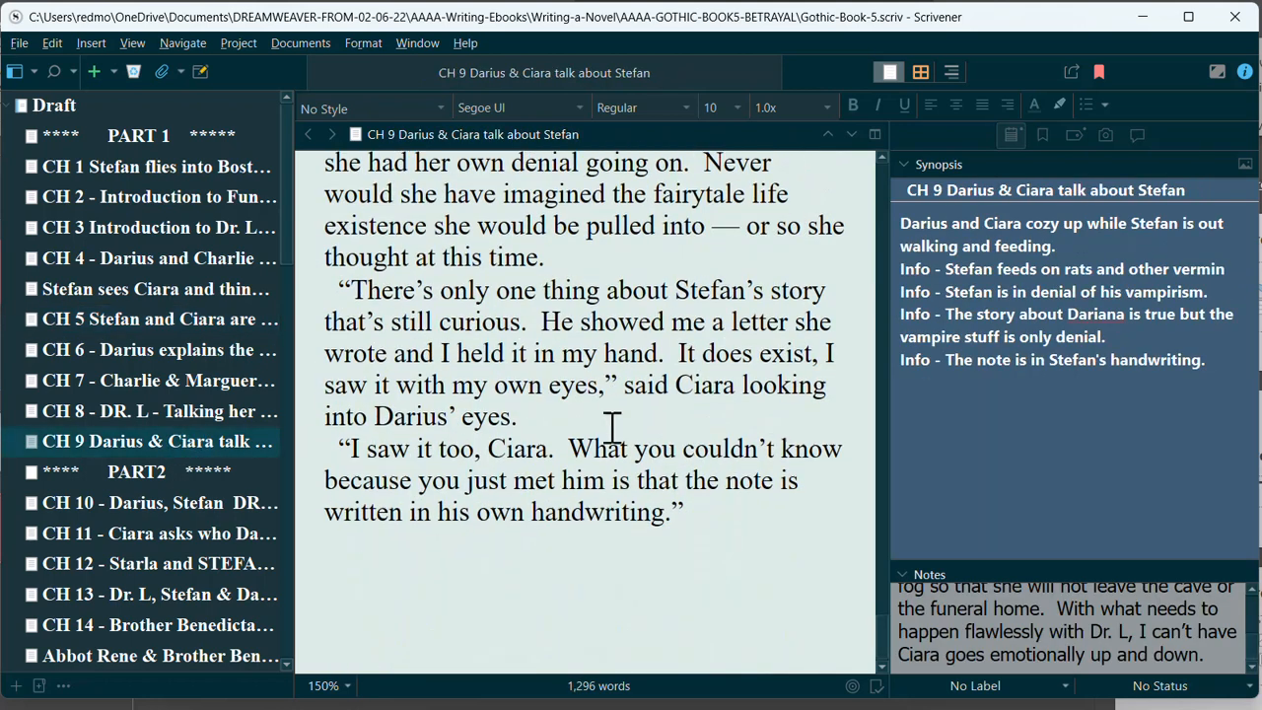
left_click(726, 513)
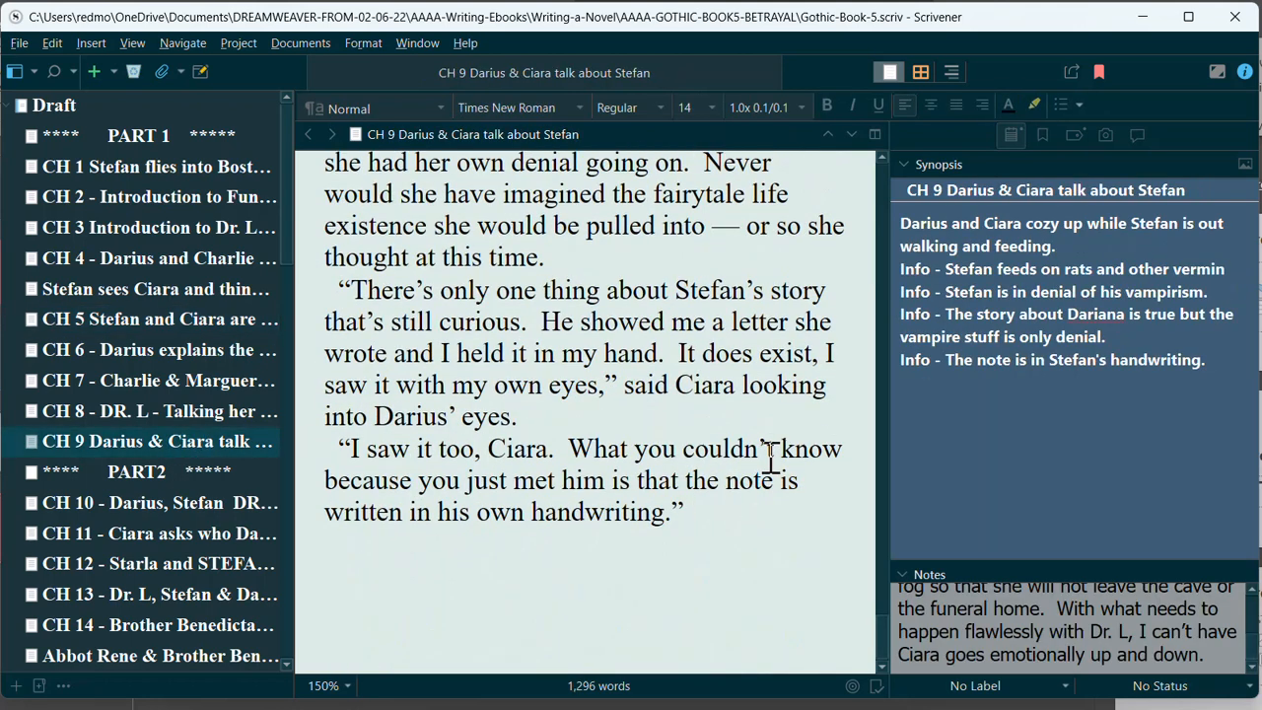
key("Return")
key("Return")
type("AREA TO ADD A LOVE SC")
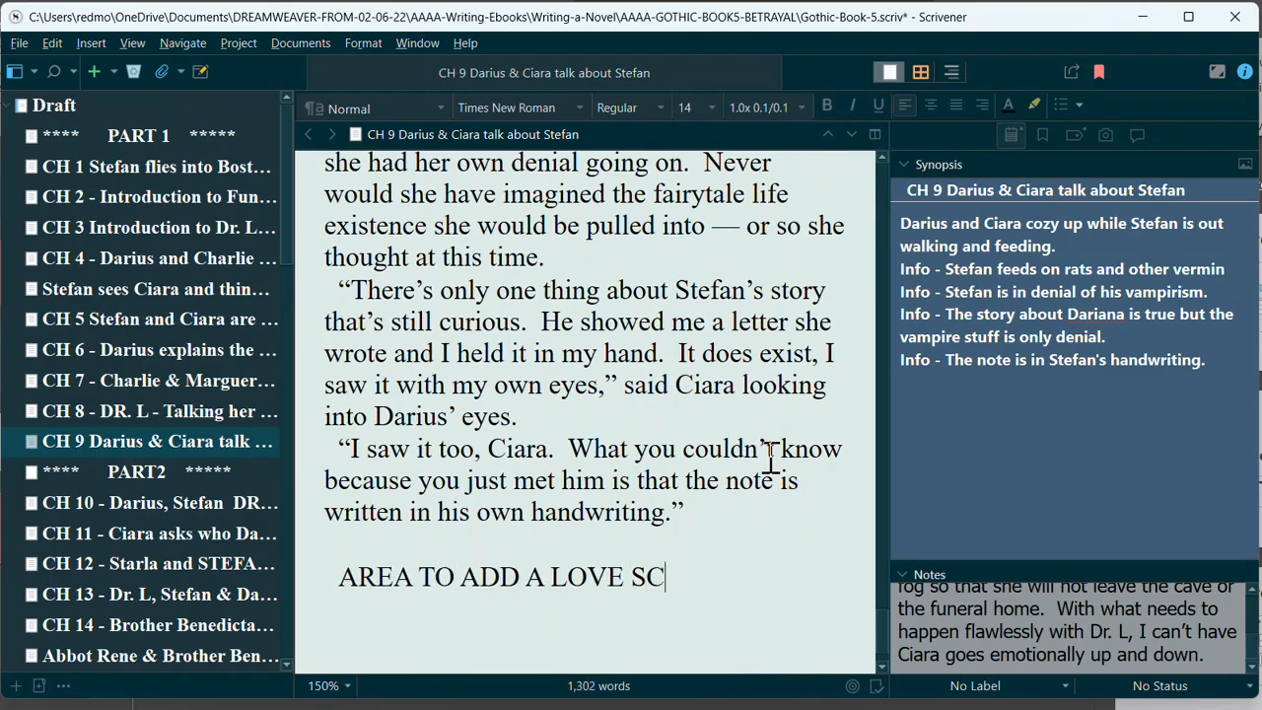
type("ENE")
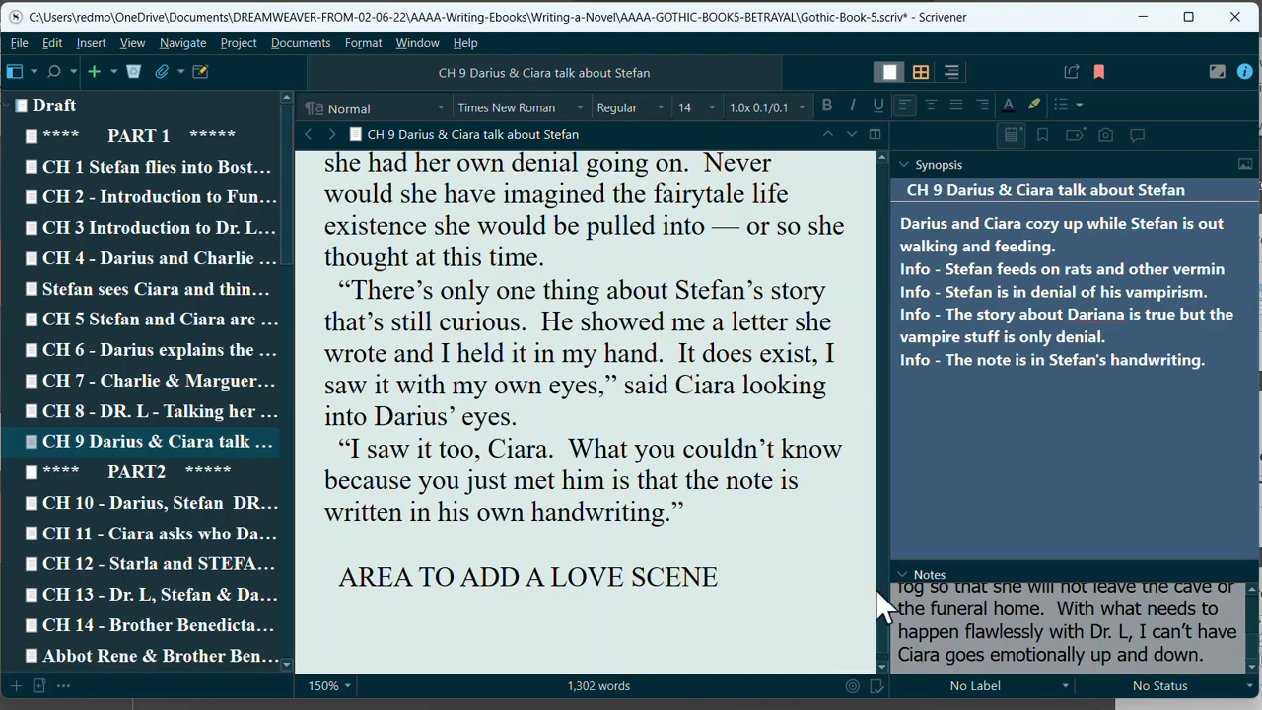
Step: Highlight the "AREA TO ADD A LOVE SCENE" line in yellow and clear the selection
left_click_drag(328, 578, 760, 572)
left_click(1034, 104)
left_click(804, 548)
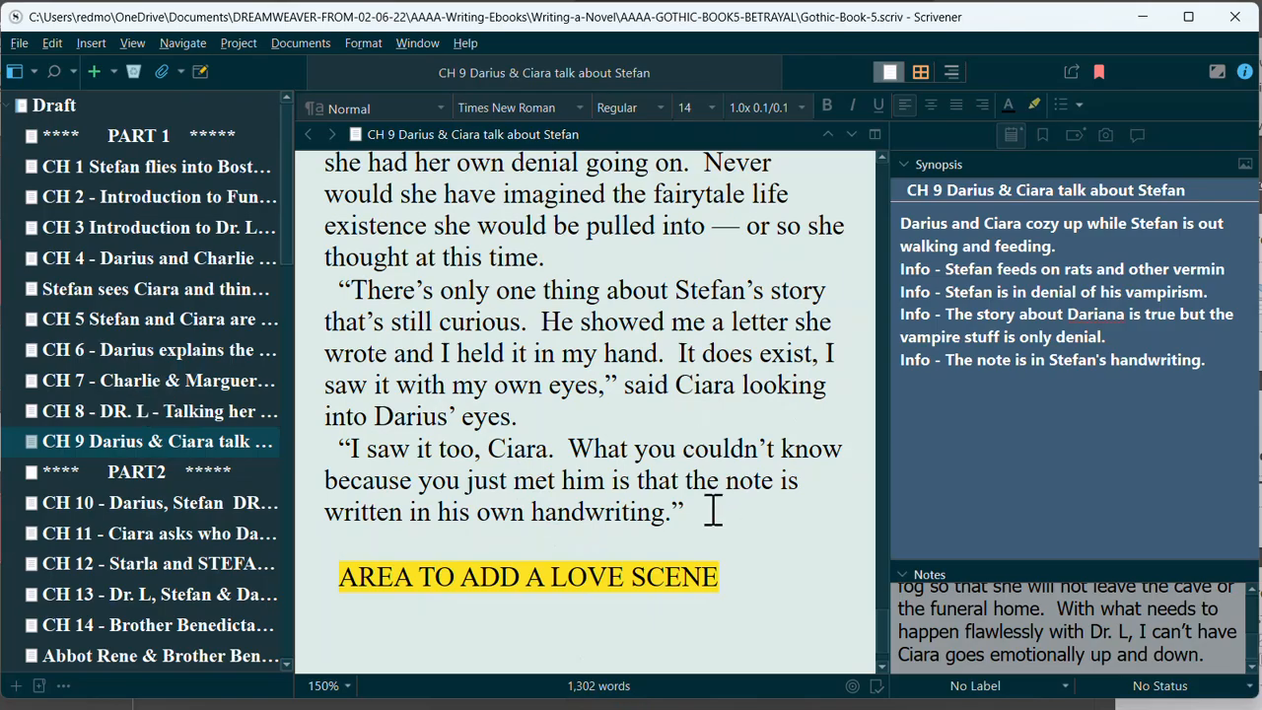
Step: Select the yellow placeholder line, clear the selection and place the cursor after "written in his own handwriting."
left_click(332, 571)
left_click(740, 573, "shift")
left_click(741, 573)
scroll(740, 577, "down", 1)
left_click(731, 455)
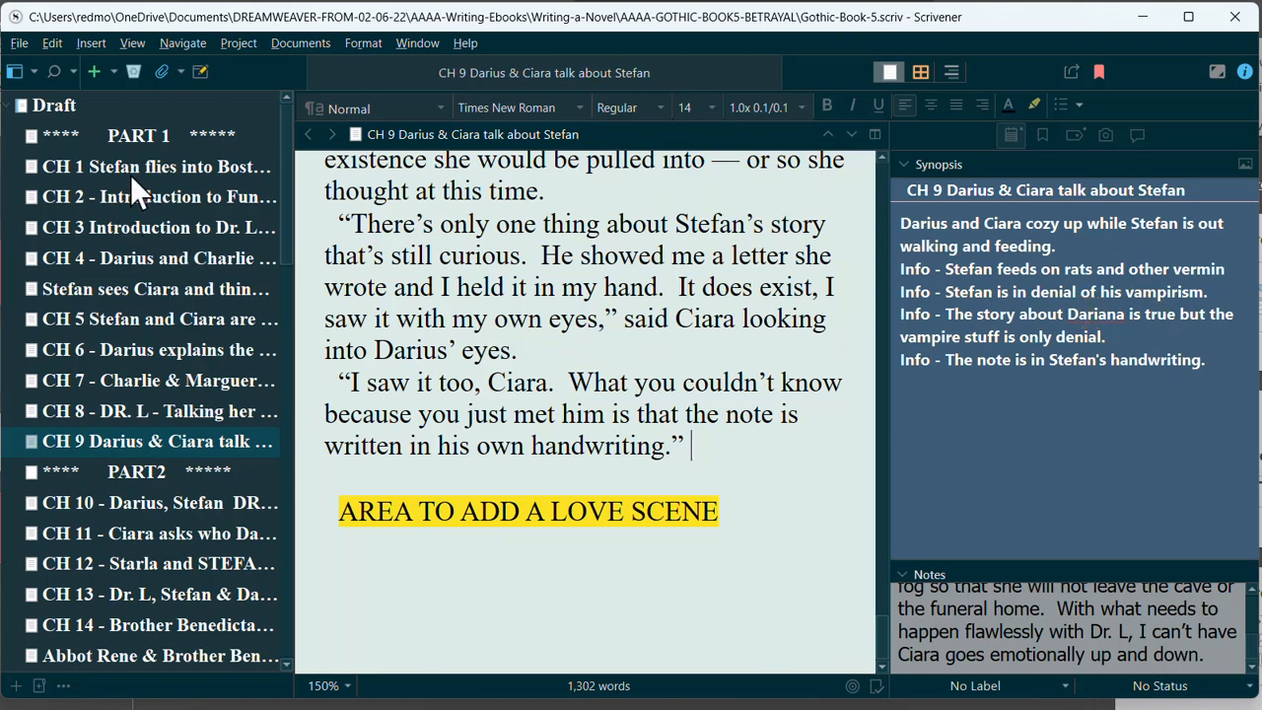
Step: View the Draft folder's chapters as an outline, as continuous text and as corkboard cards, ending back in the outline
left_click_drag(584, 135, 367, 135)
left_click(558, 255)
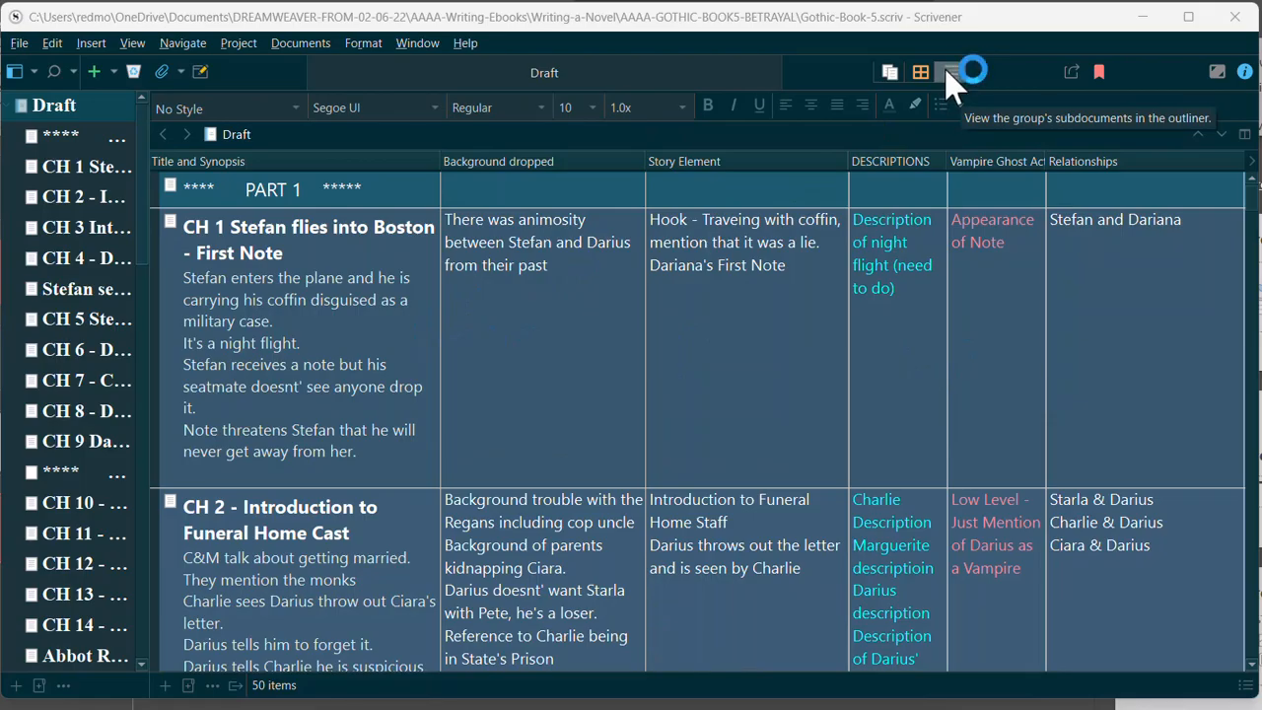
left_click(889, 69)
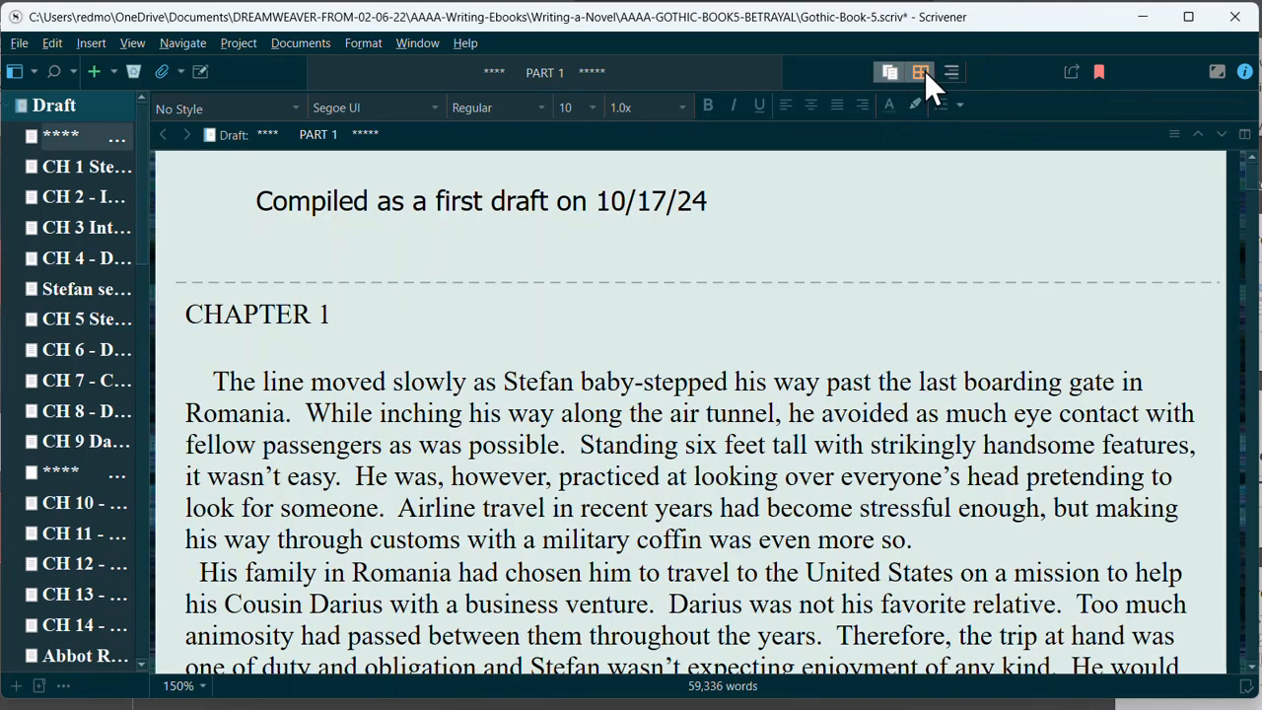
left_click(921, 72)
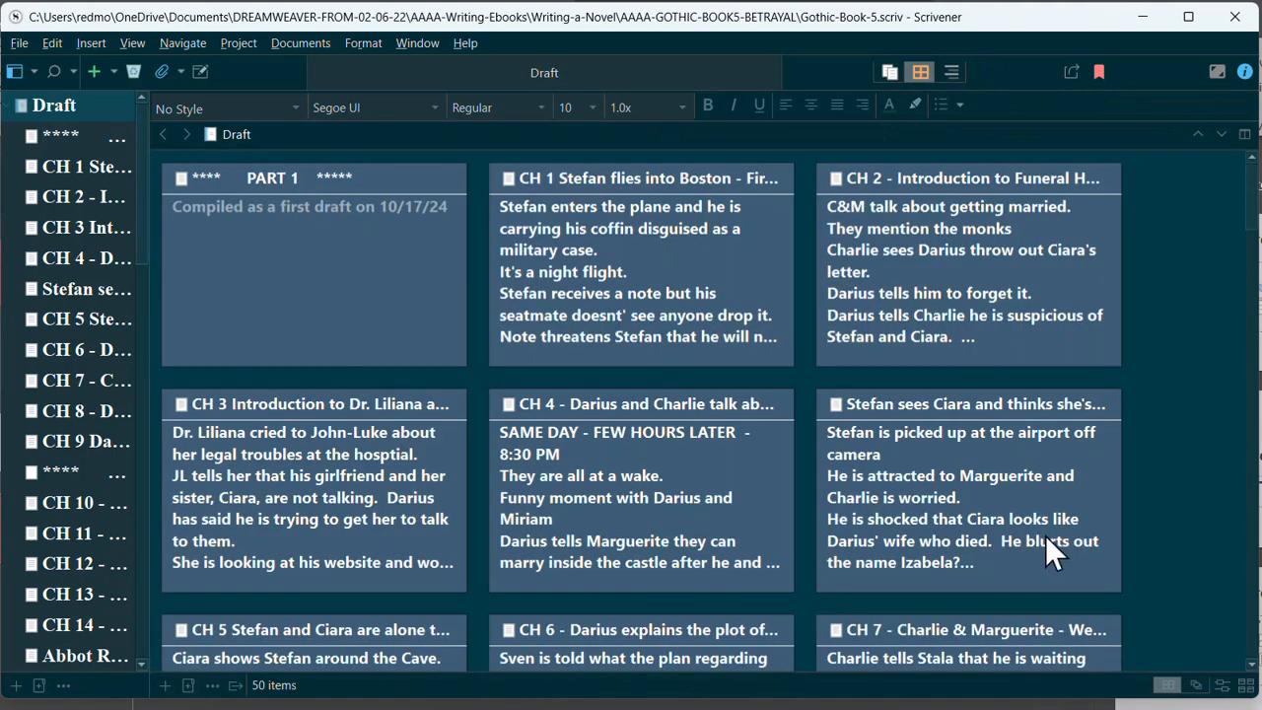
left_click(951, 72)
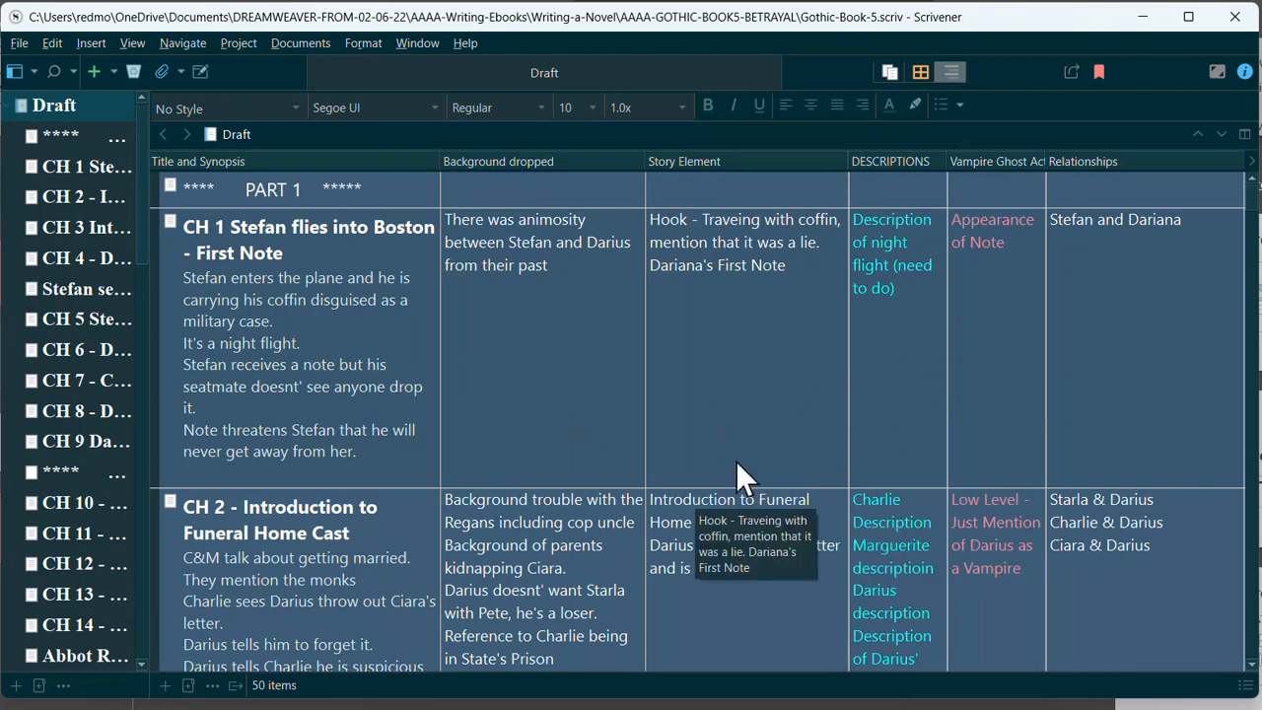
Step: Examine the chapter titles and synopses in the Draft outline down to CH 4 and return to CH 1
scroll(735, 461, "down", 6)
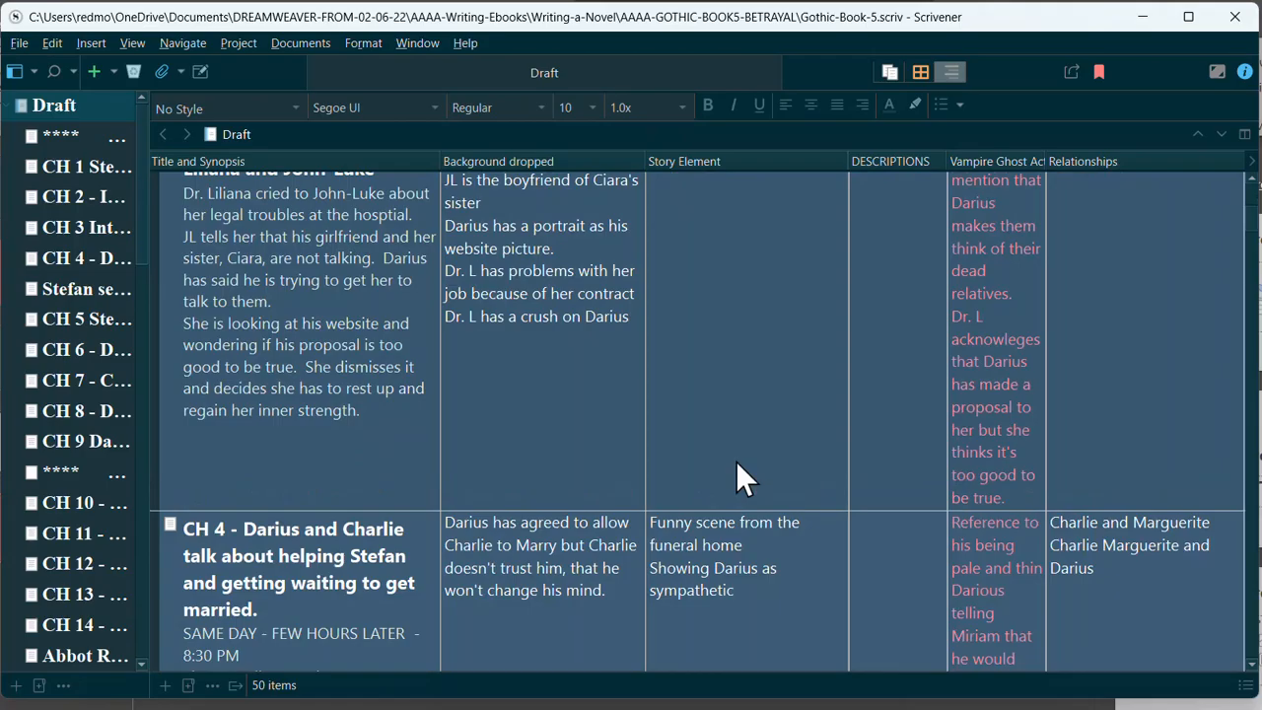
scroll(735, 462, "up", 6)
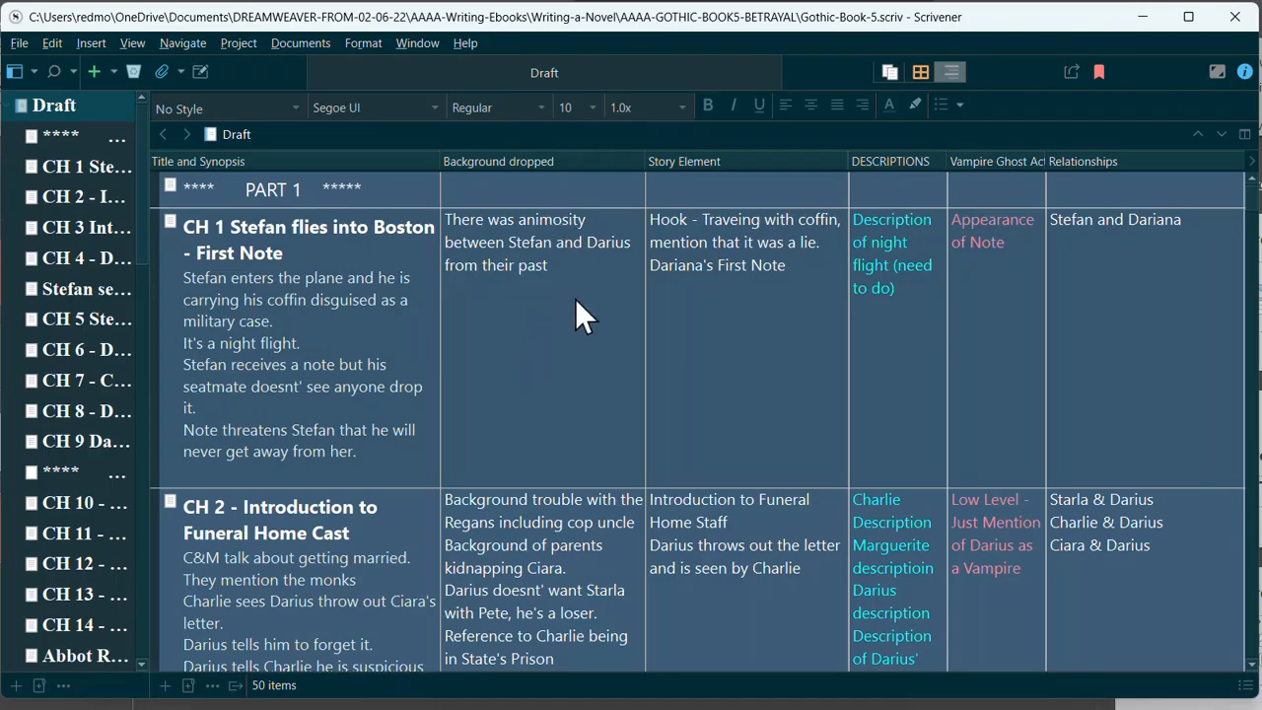
scroll(272, 340, "down", 3)
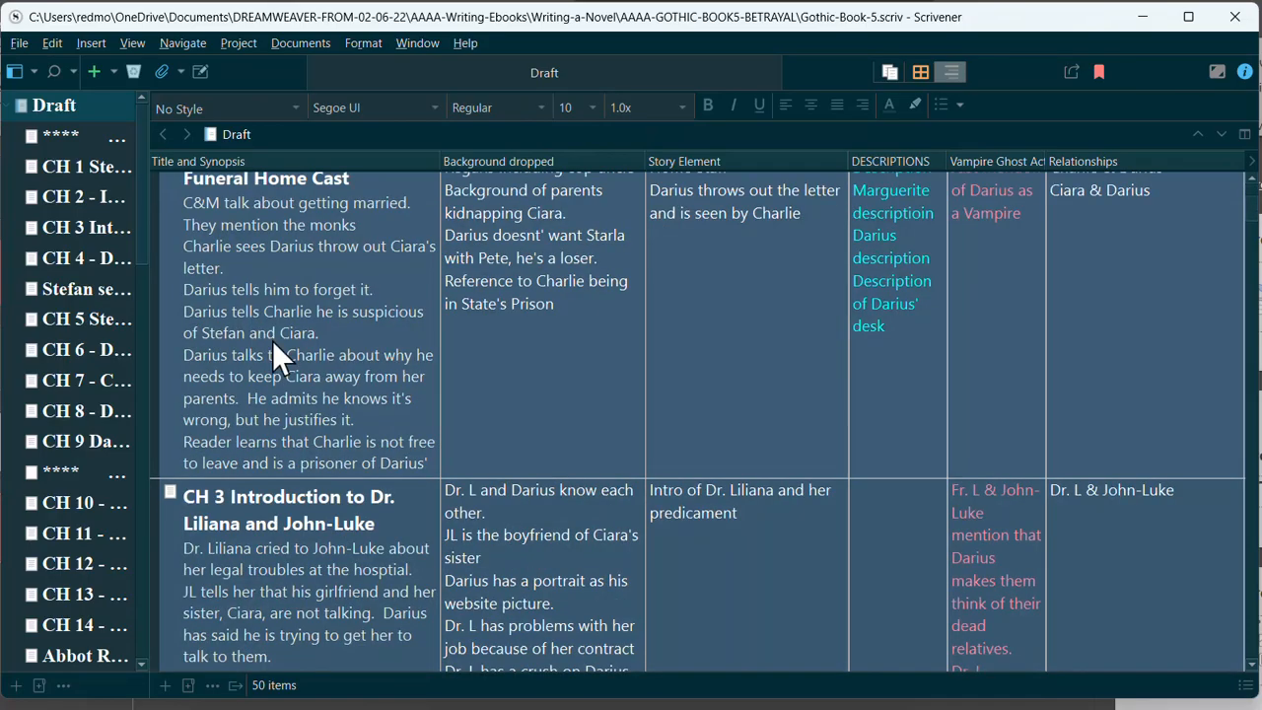
scroll(318, 438, "down", 3)
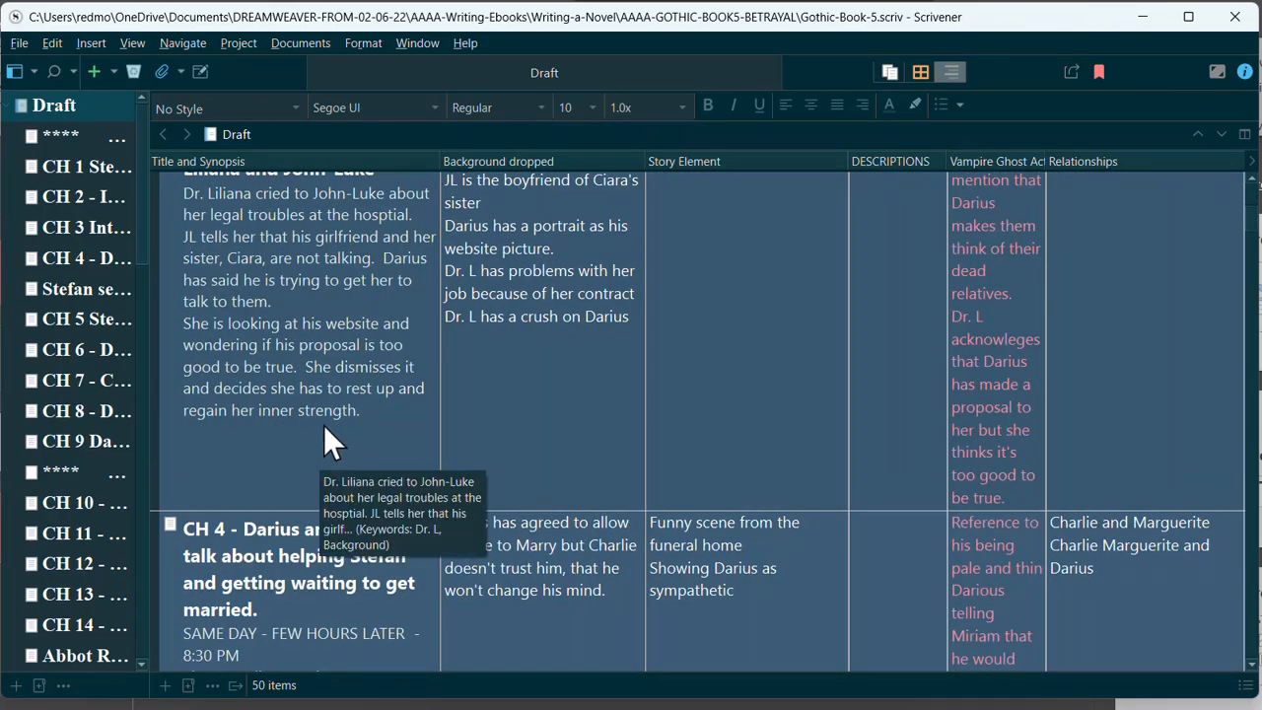
scroll(326, 423, "up", 6)
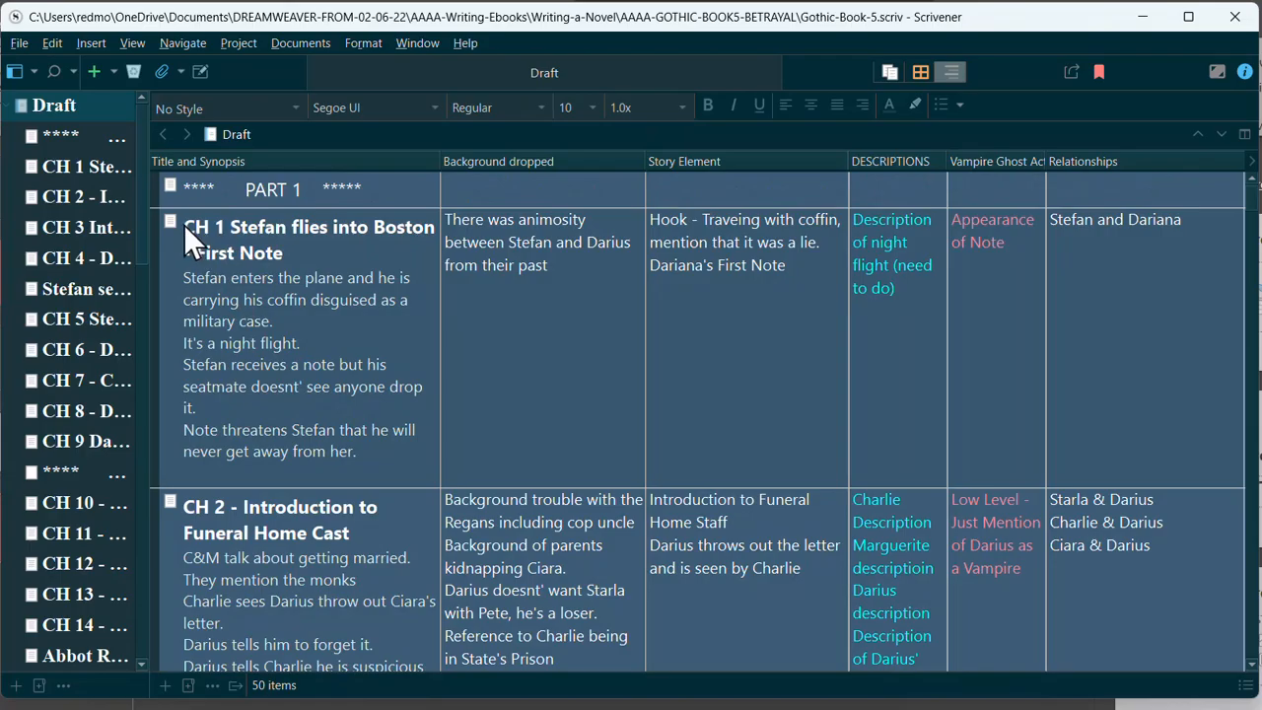
left_click(217, 226)
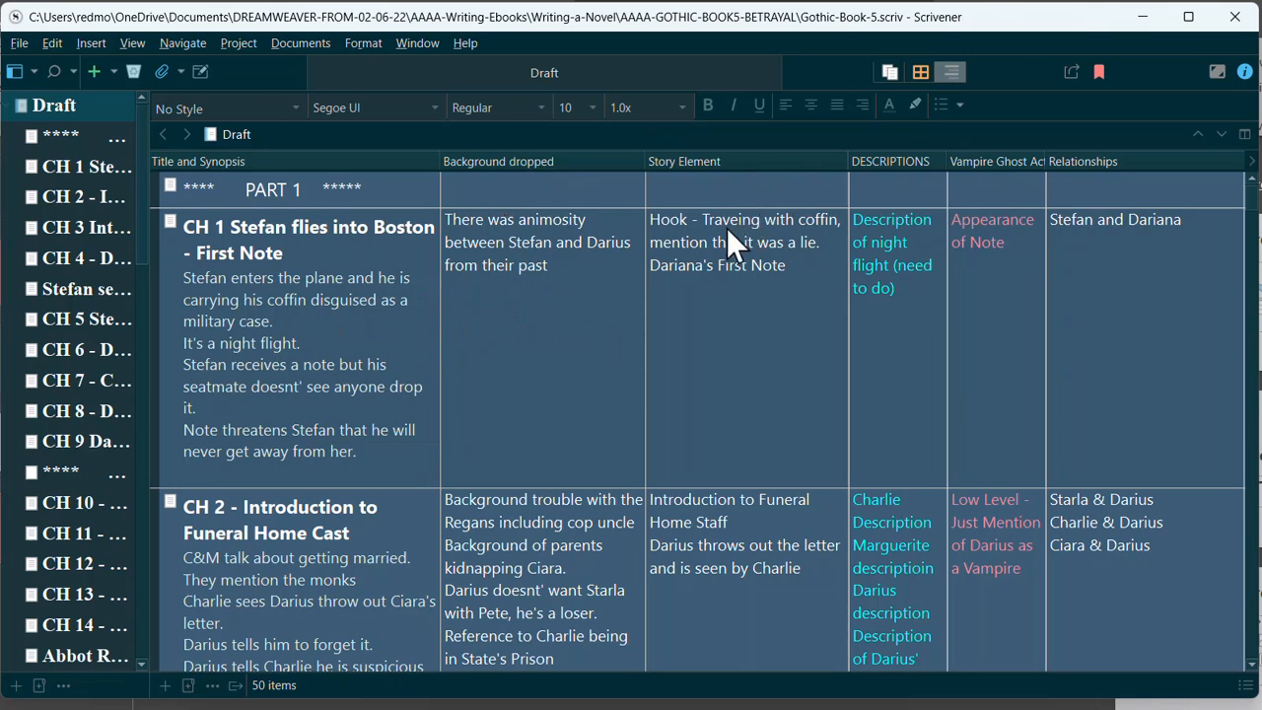
Step: Examine the Story Element column of the Draft outline down to CH 7 and return to the first rows
scroll(760, 348, "down", 3)
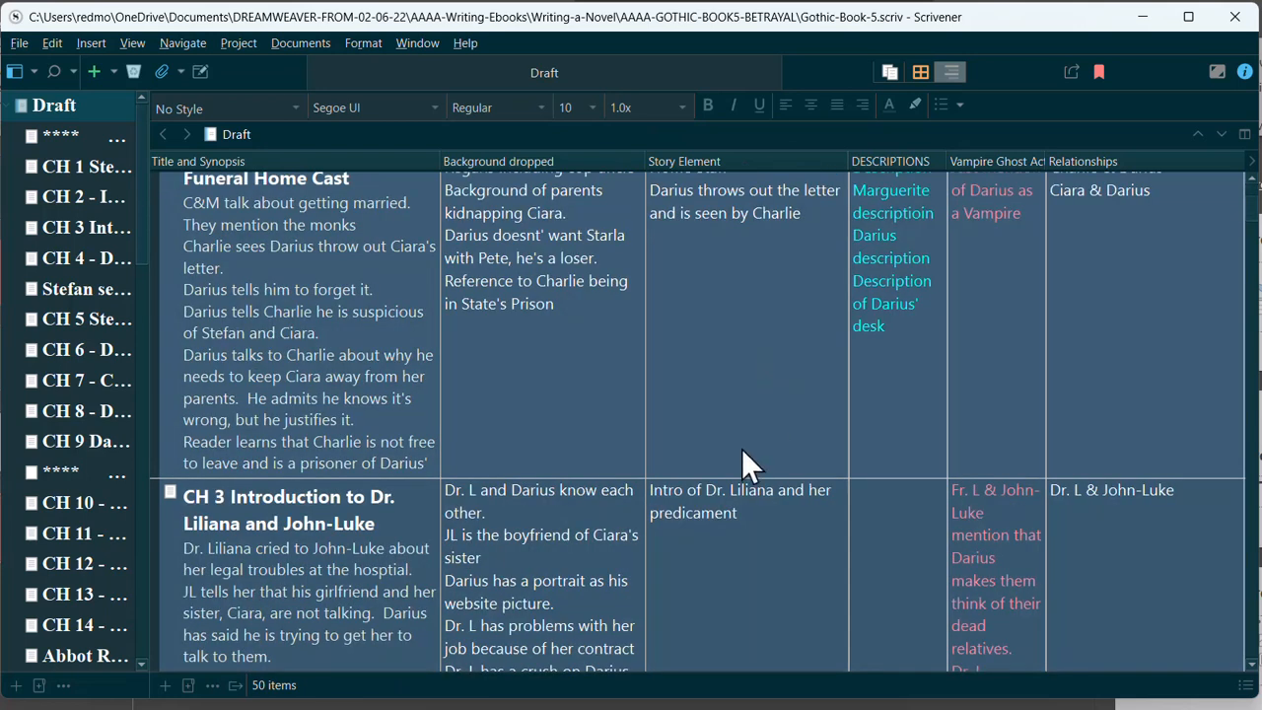
scroll(737, 213, "up", 3)
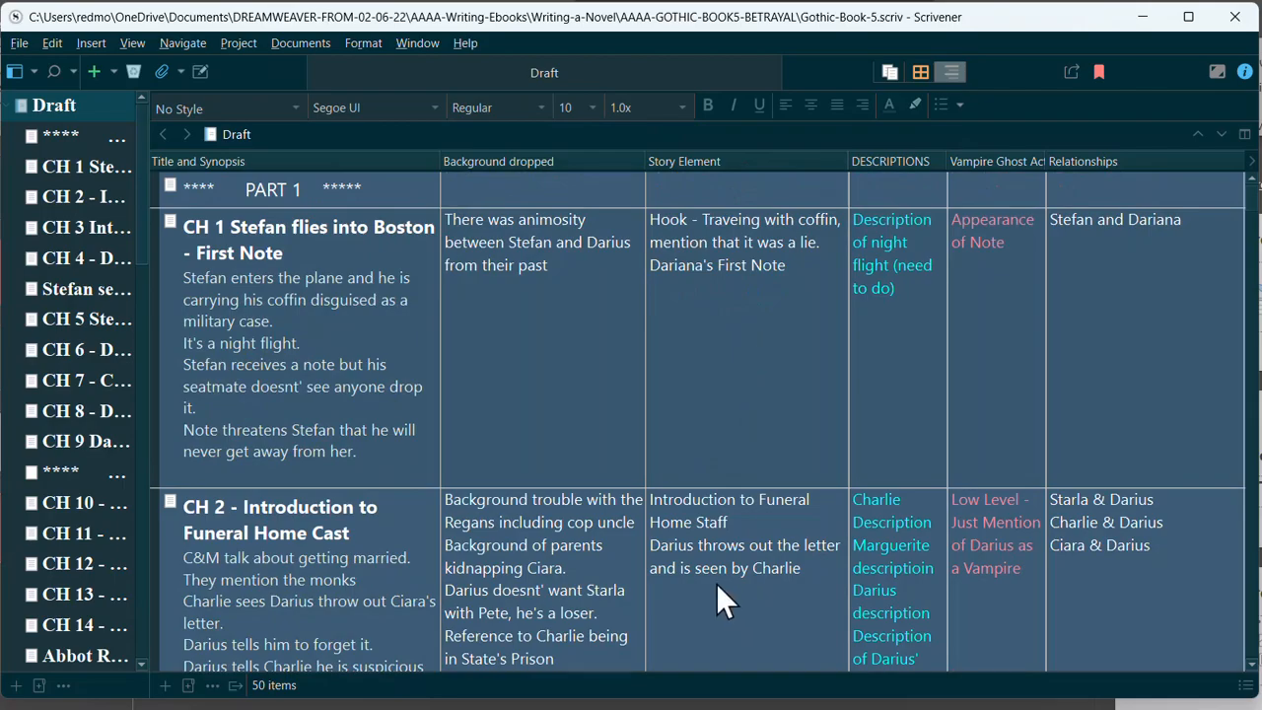
scroll(717, 572, "down", 3)
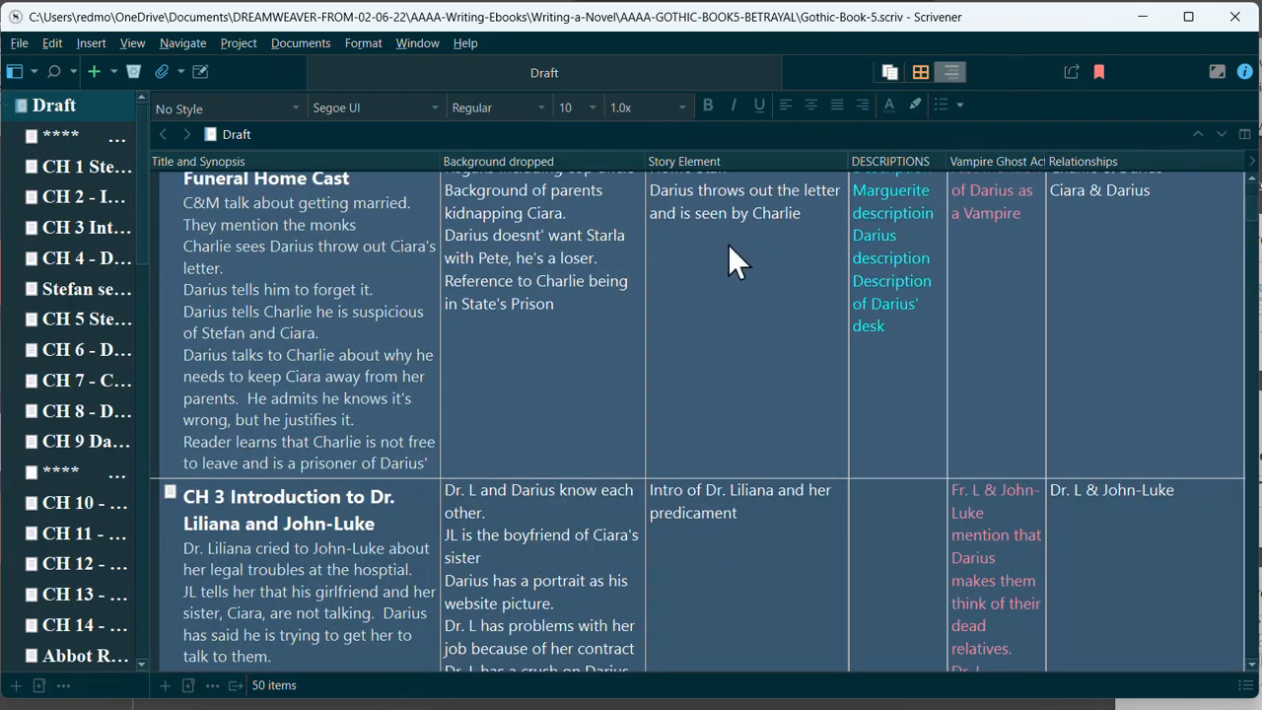
scroll(778, 514, "down", 3)
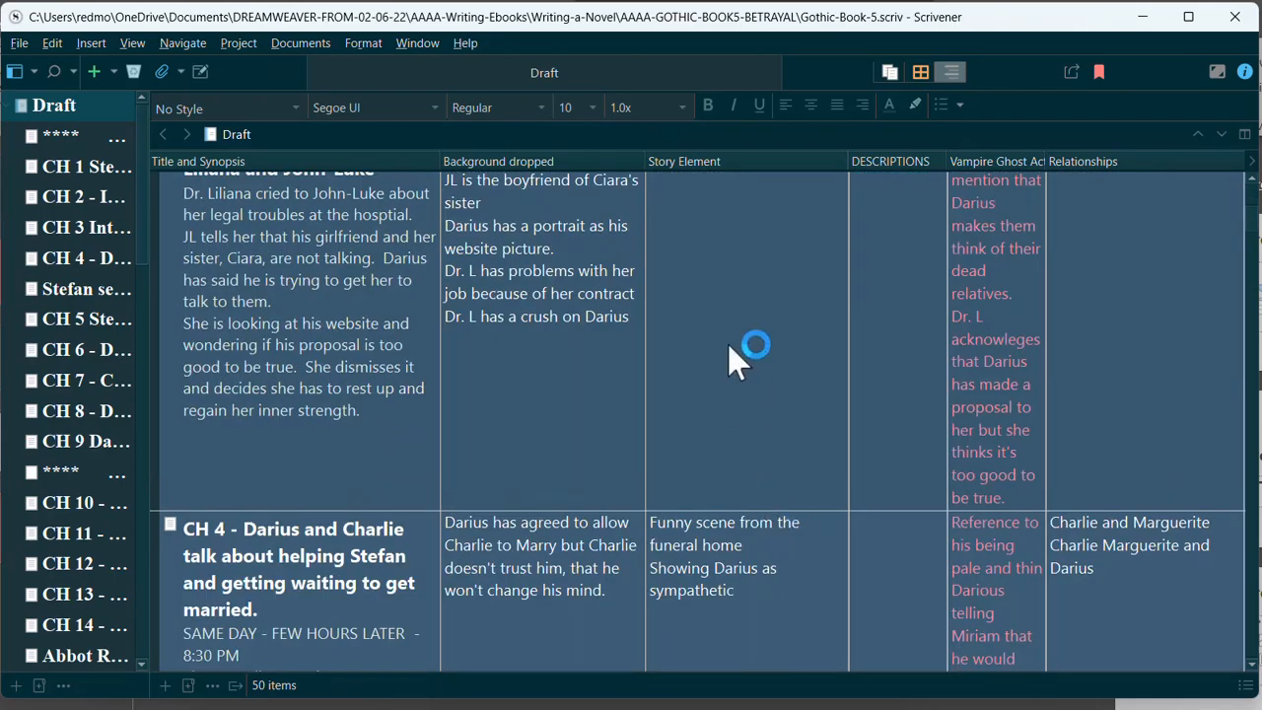
scroll(754, 552, "down", 3)
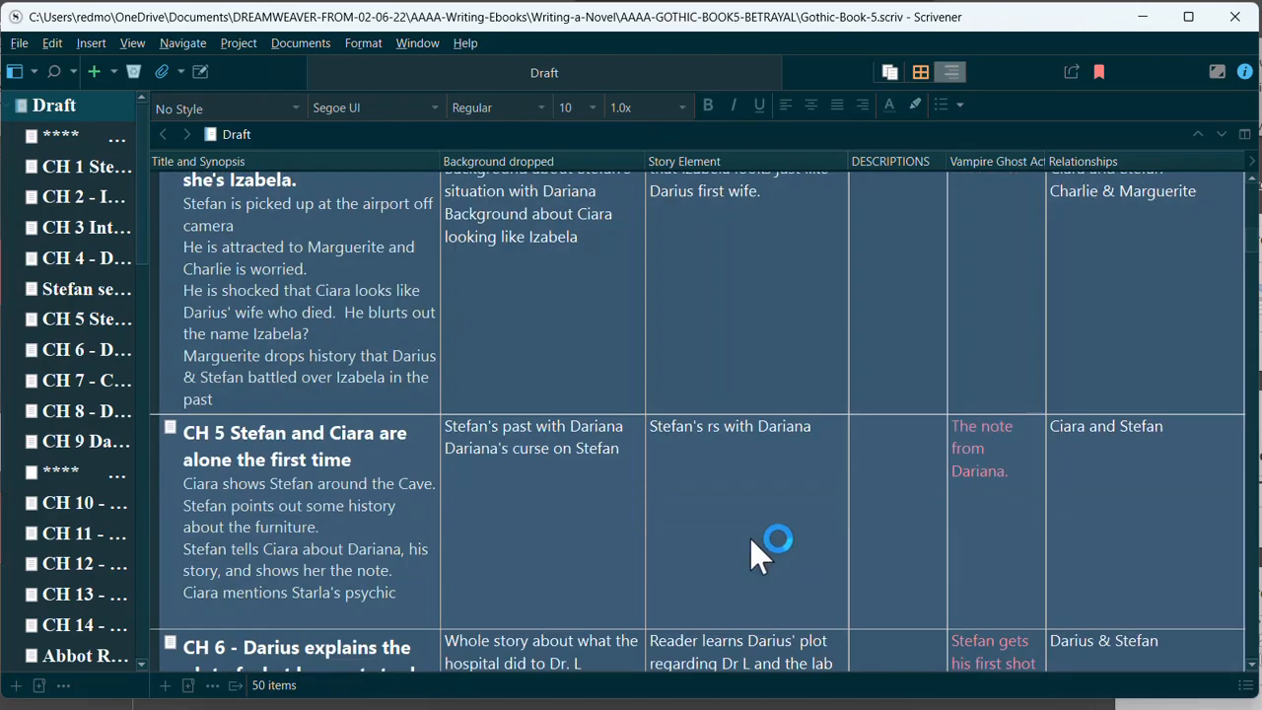
scroll(750, 539, "down", 7)
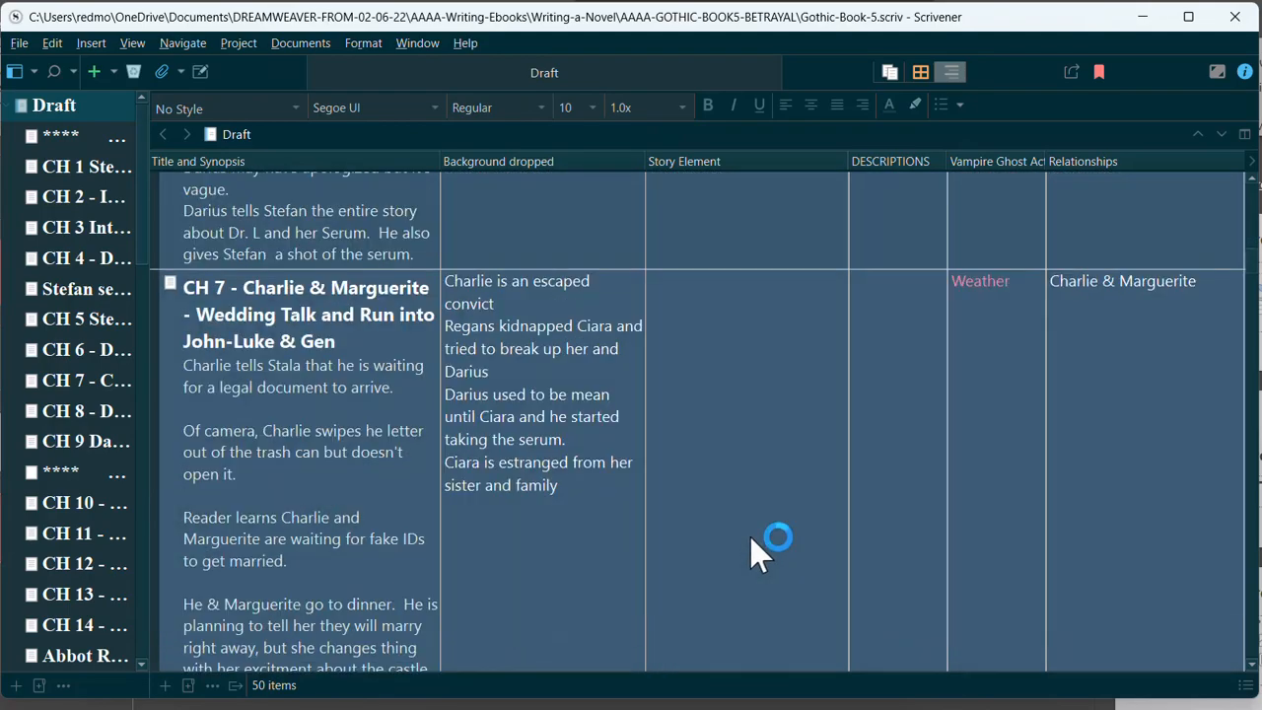
scroll(750, 539, "up", 10)
scroll(754, 538, "up", 5)
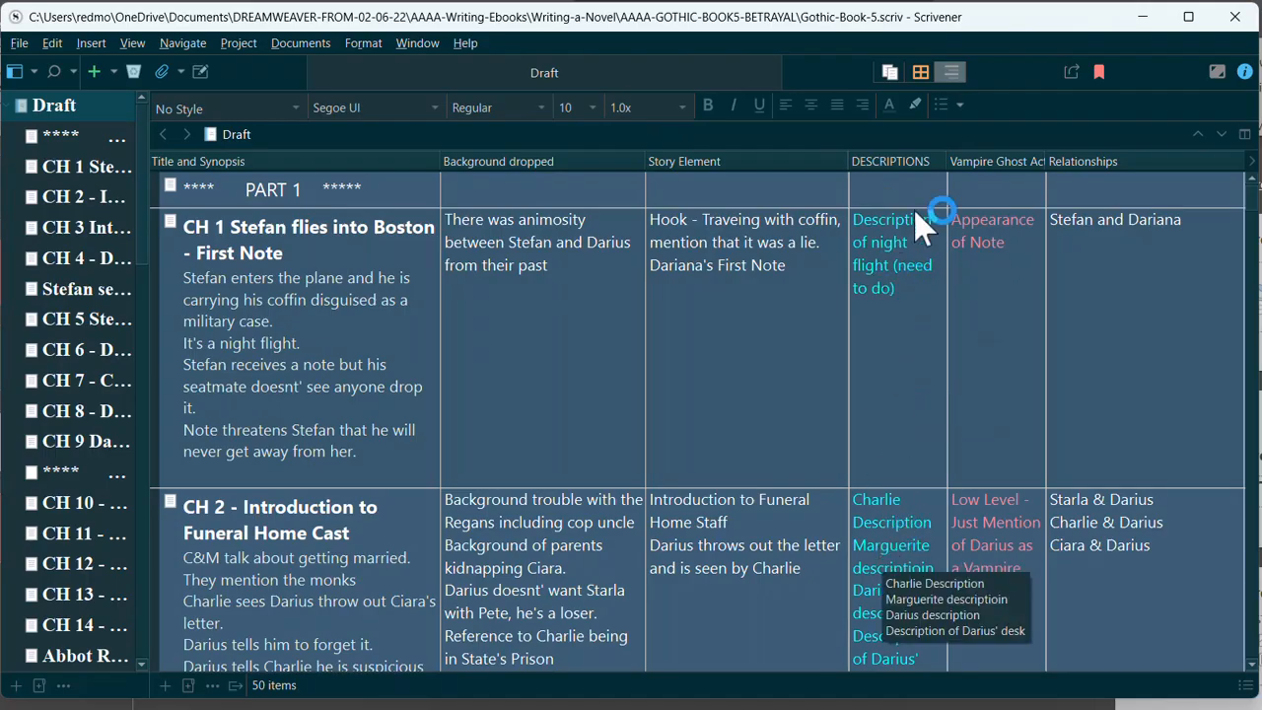
Step: Examine the Vampire Ghost Actions column of the Draft outline down to CH 7 and return to CH 1
left_click(982, 223)
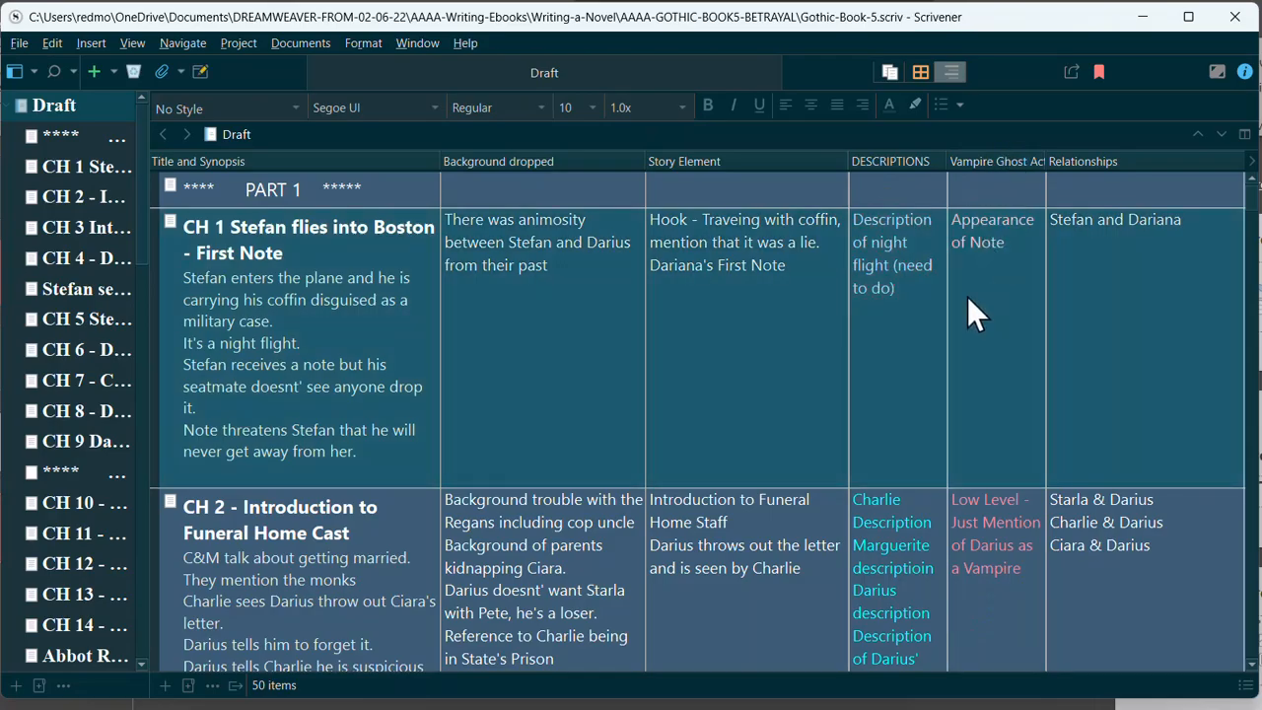
scroll(971, 504, "down", 15)
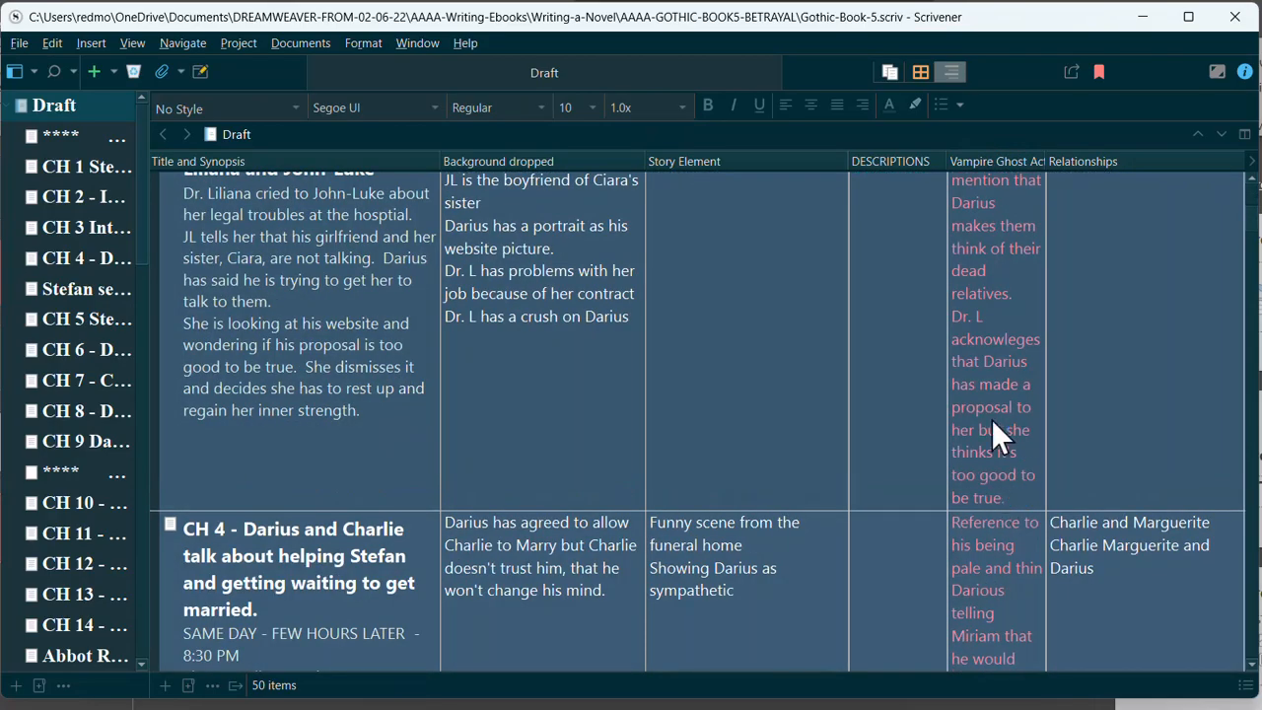
scroll(991, 412, "down", 10)
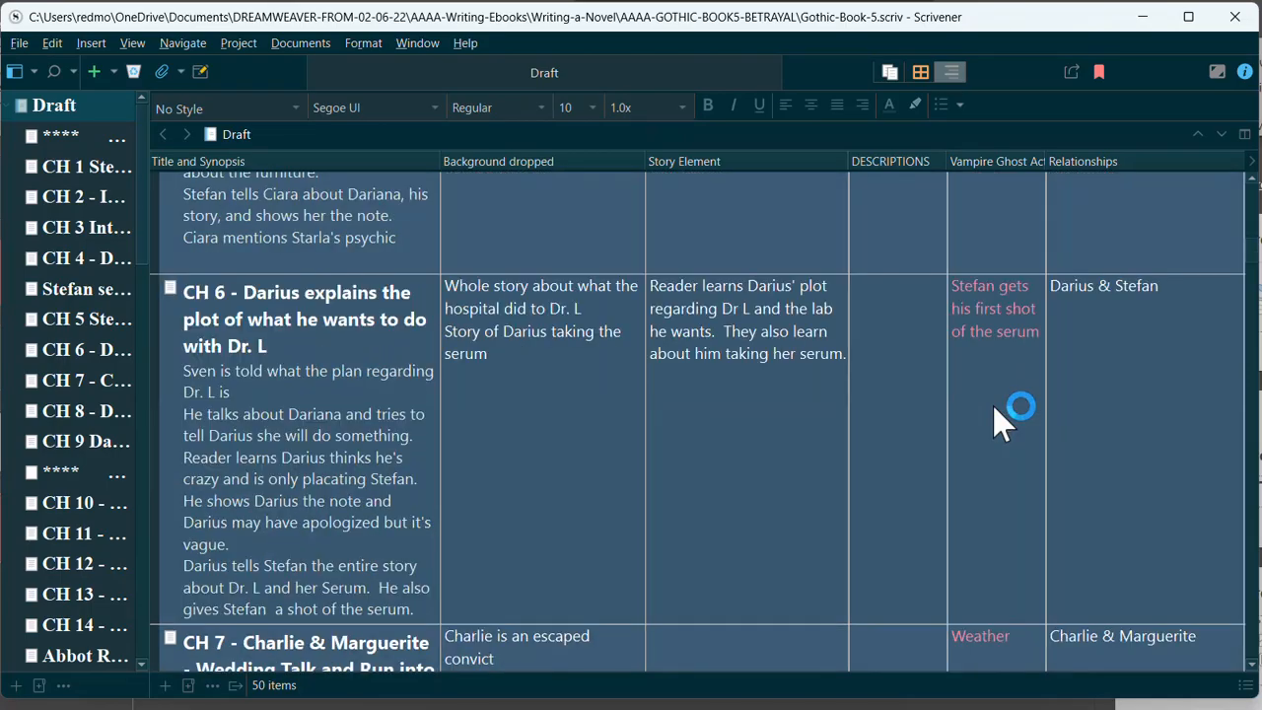
scroll(992, 406, "up", 20)
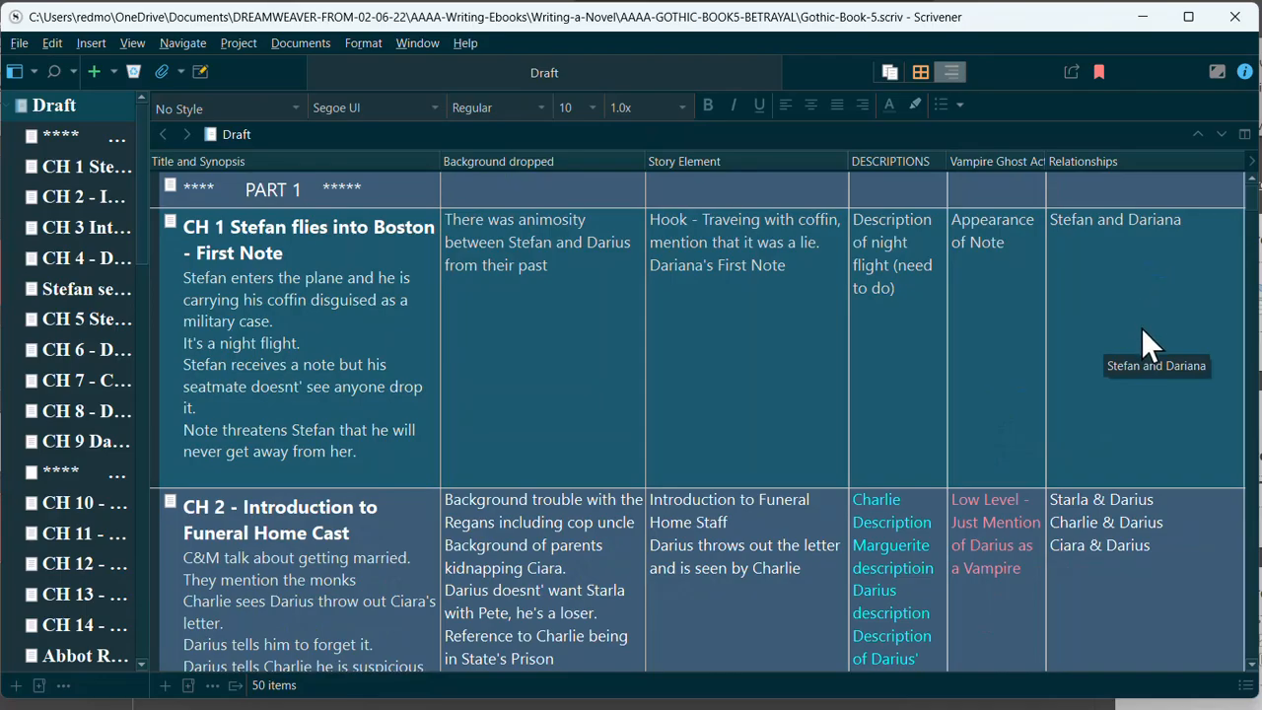
Step: Examine the Relationships column of the Draft outline down to CH 9 and return to the first rows
scroll(1144, 335, "down", 3)
scroll(1134, 374, "down", 5)
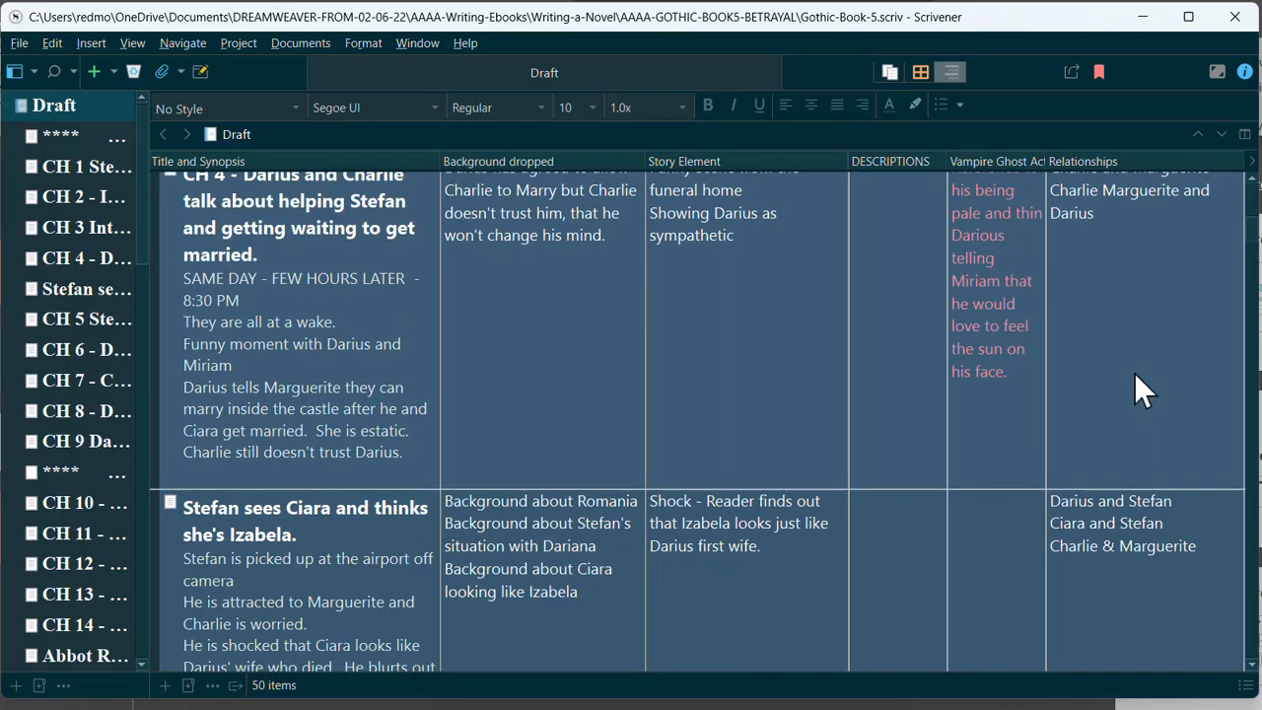
scroll(1134, 372, "down", 3)
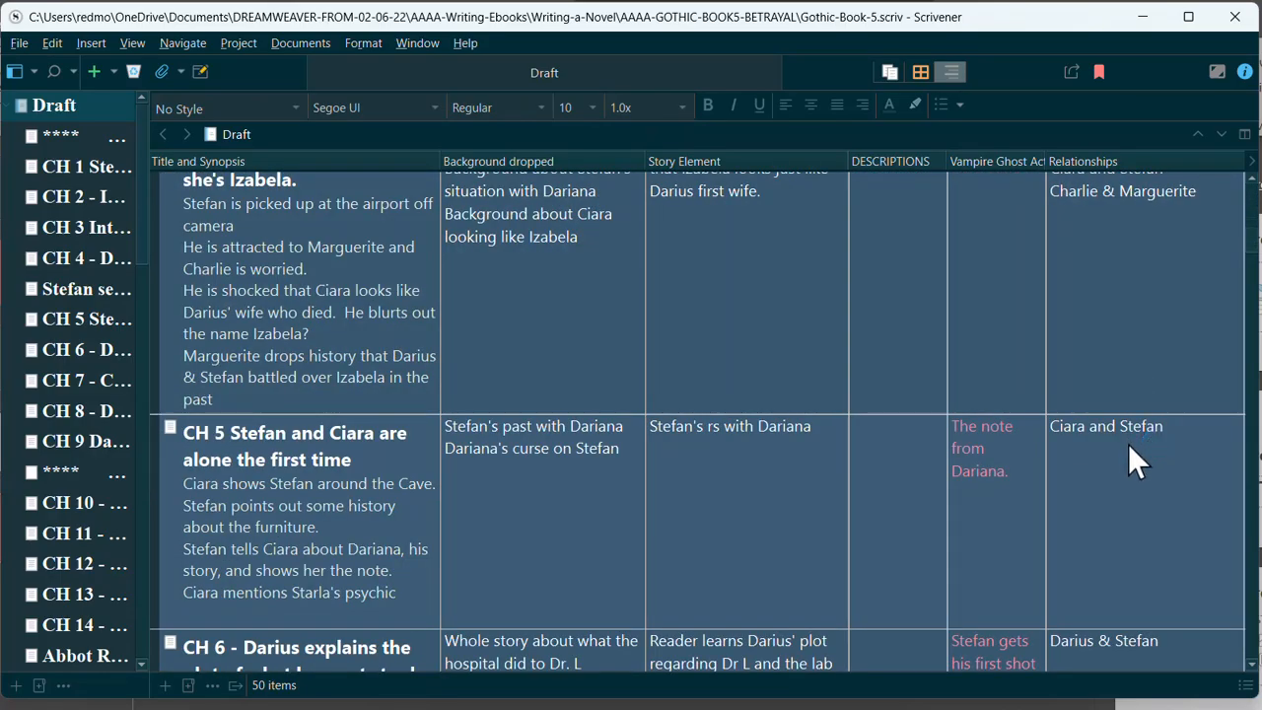
scroll(1132, 443, "down", 6)
scroll(1129, 445, "down", 6)
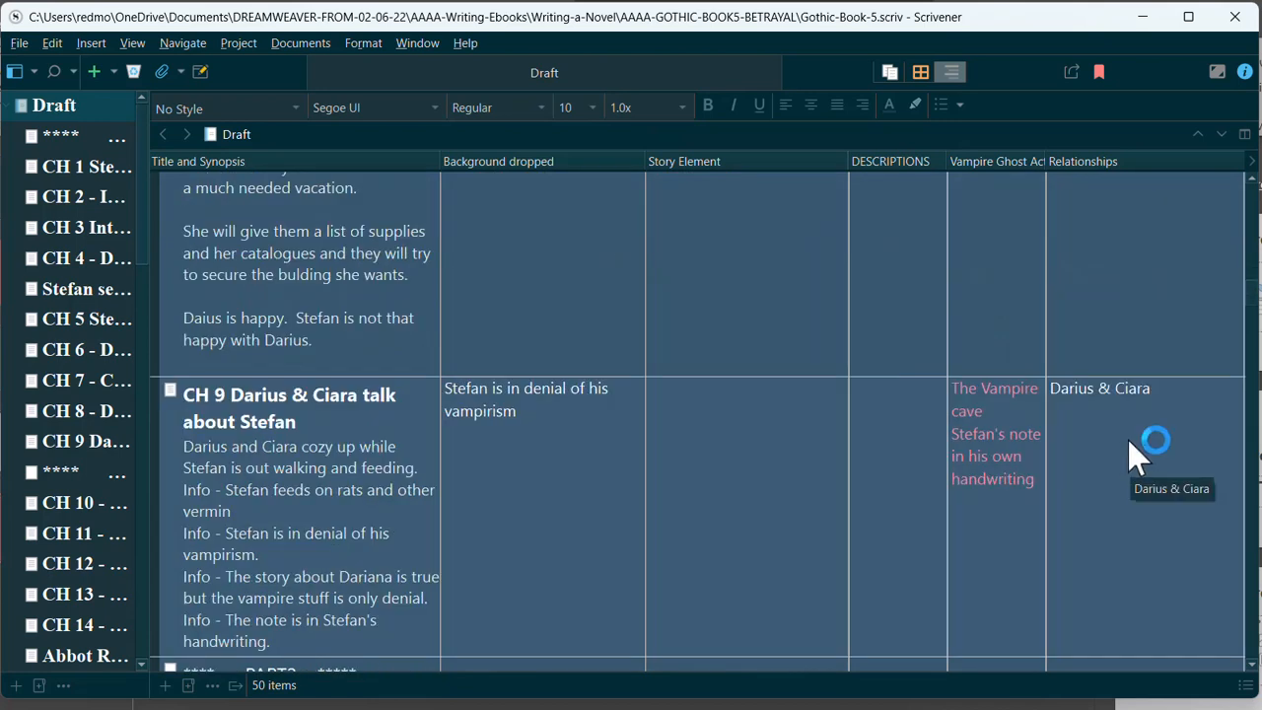
scroll(1127, 440, "up", 20)
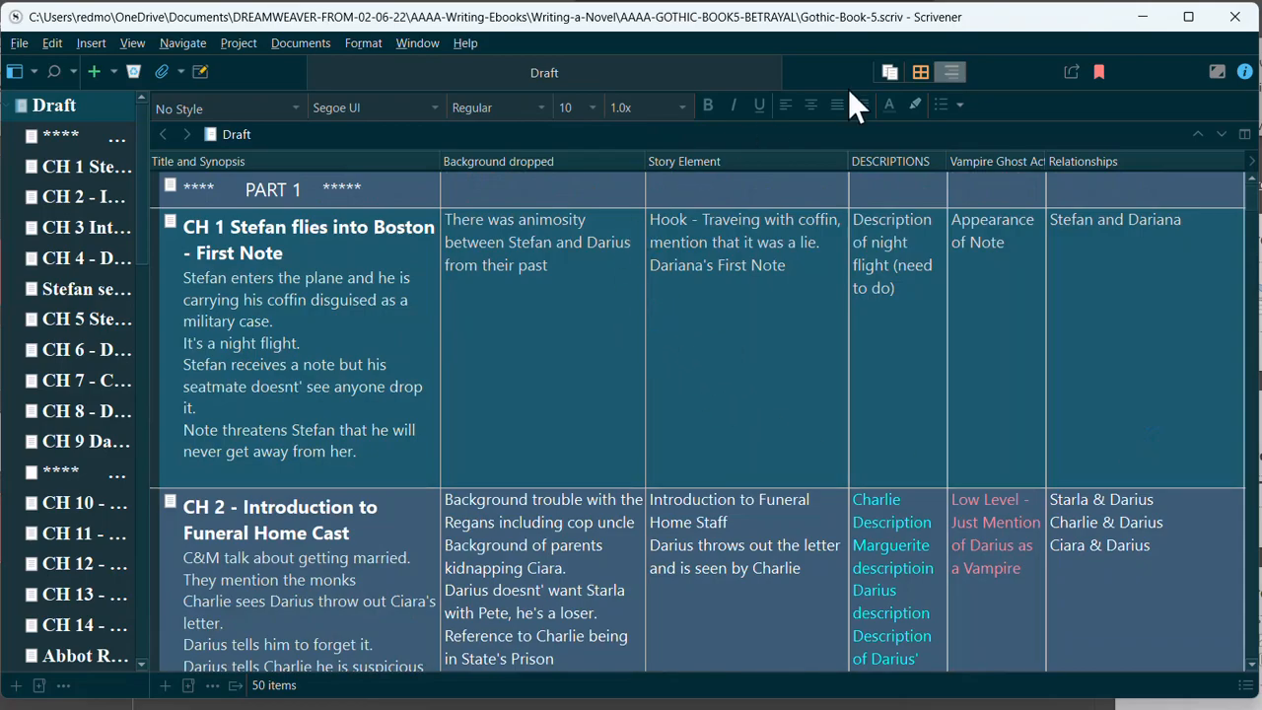
Step: Leave the outline for the text of CH 6, show the inspector, and widen both the binder and the inspector
left_click(889, 73)
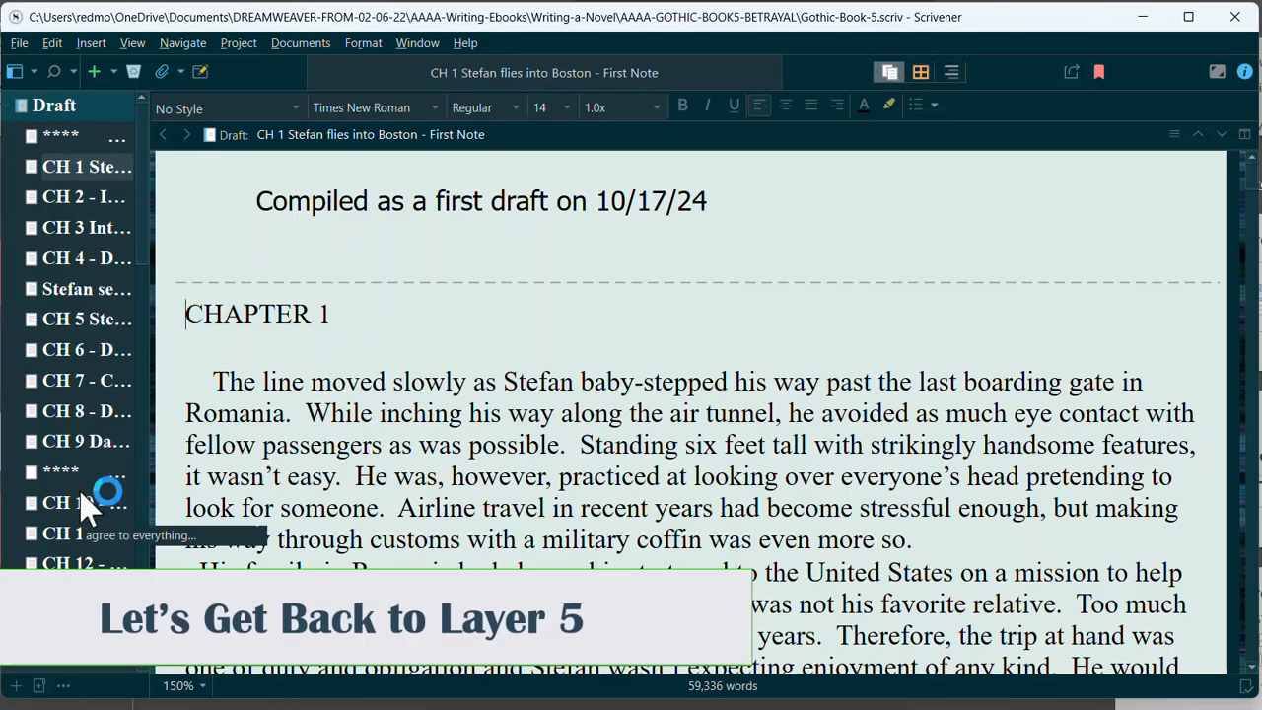
left_click(66, 349)
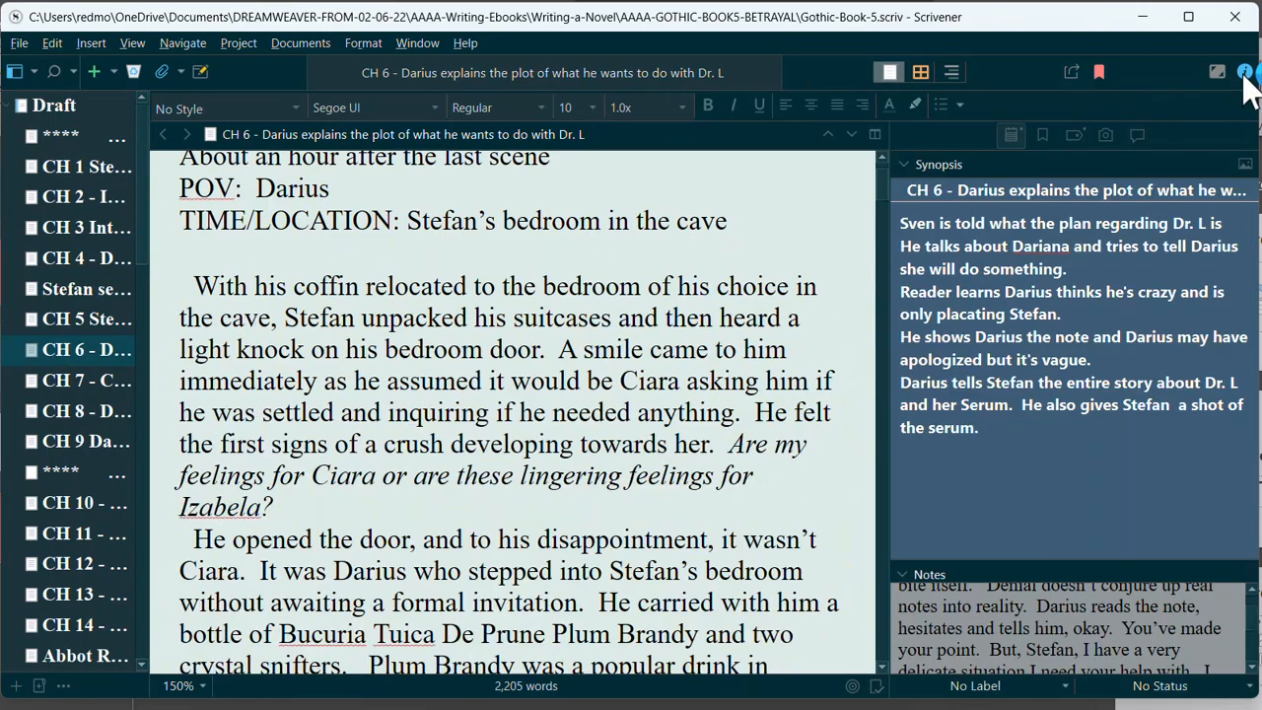
left_click(1244, 72)
left_click_drag(150, 355, 245, 355)
left_click_drag(887, 338, 831, 355)
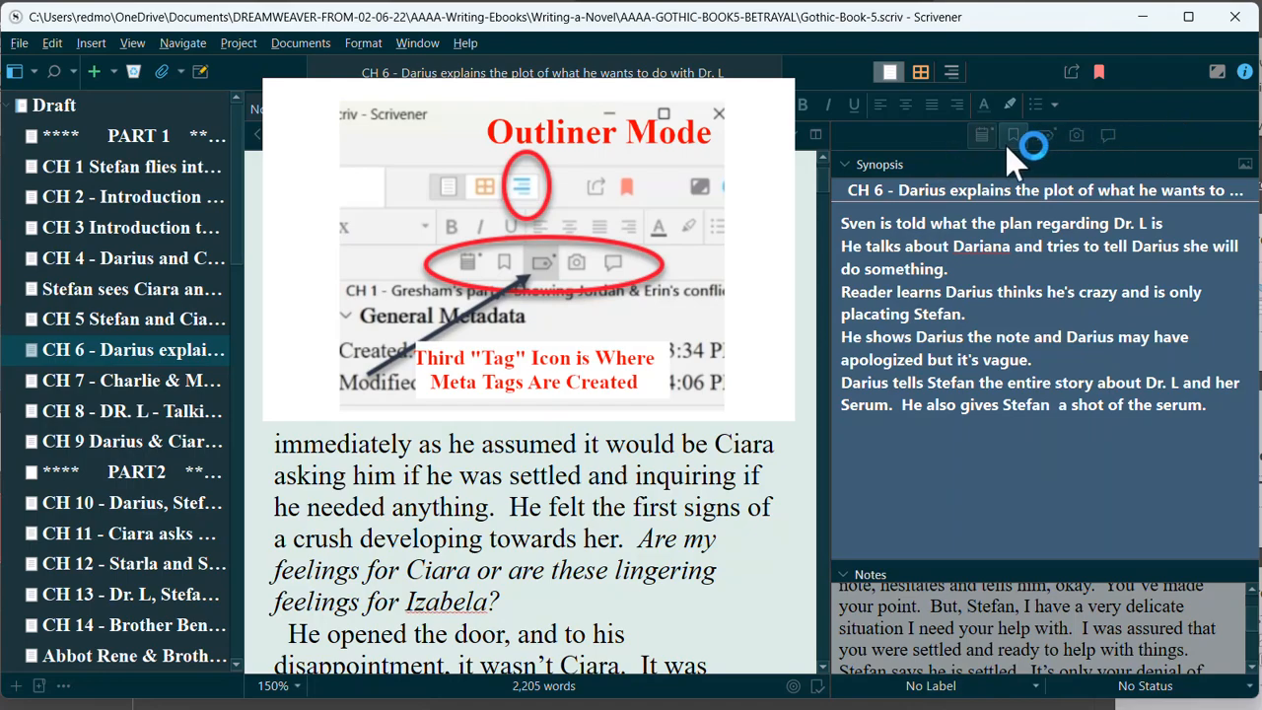
Step: Show CH 6's metadata in the inspector, fold its Custom Metadata and Keywords sections in turn, and leave both expanded
left_click(1046, 138)
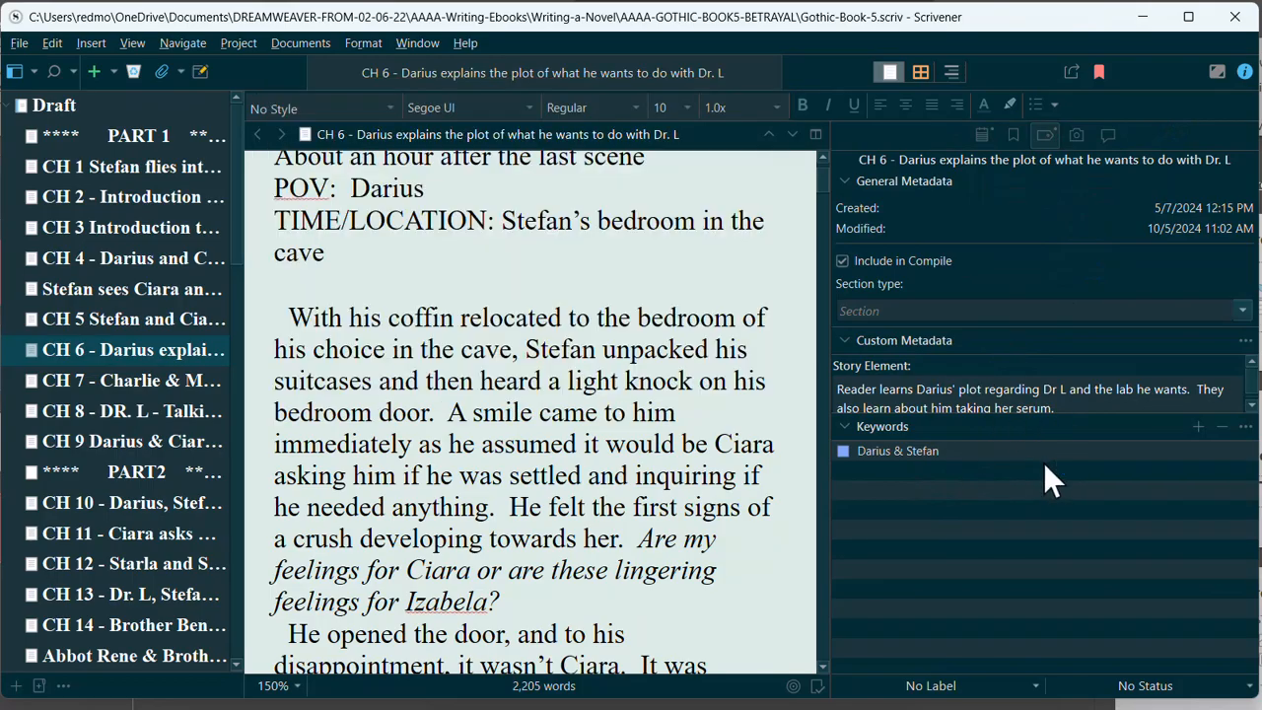
left_click(848, 340)
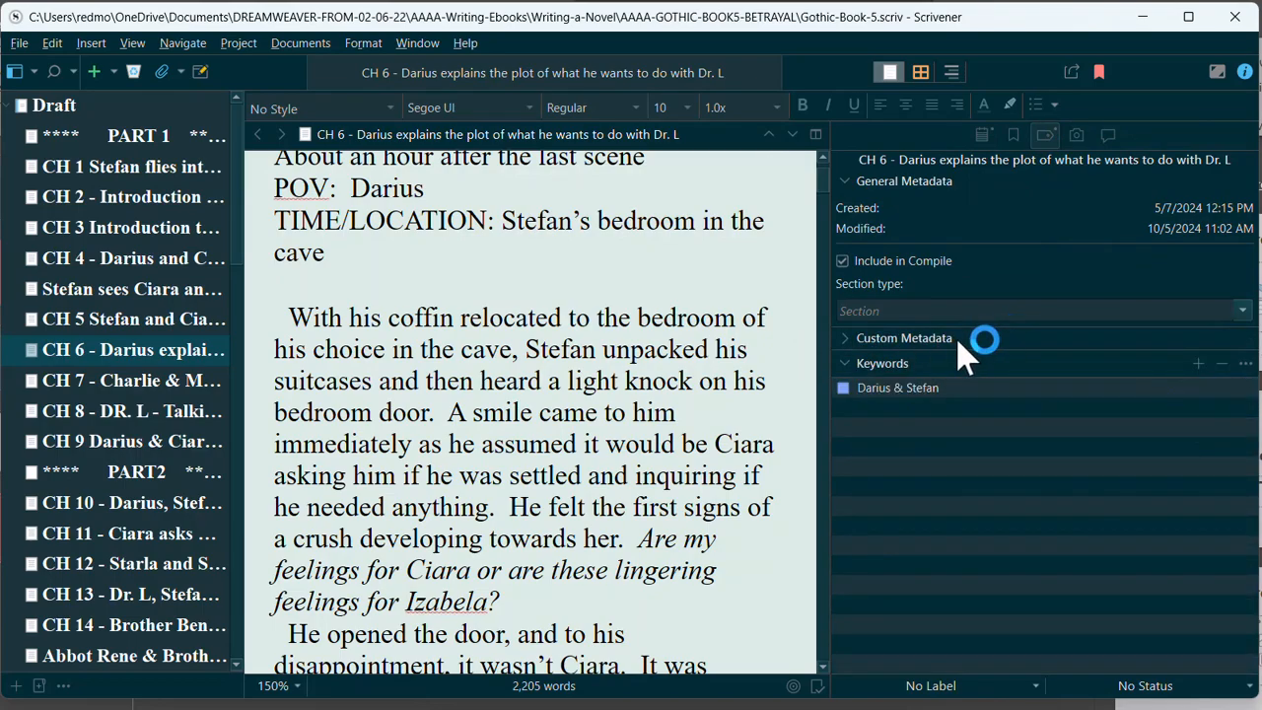
left_click(845, 363)
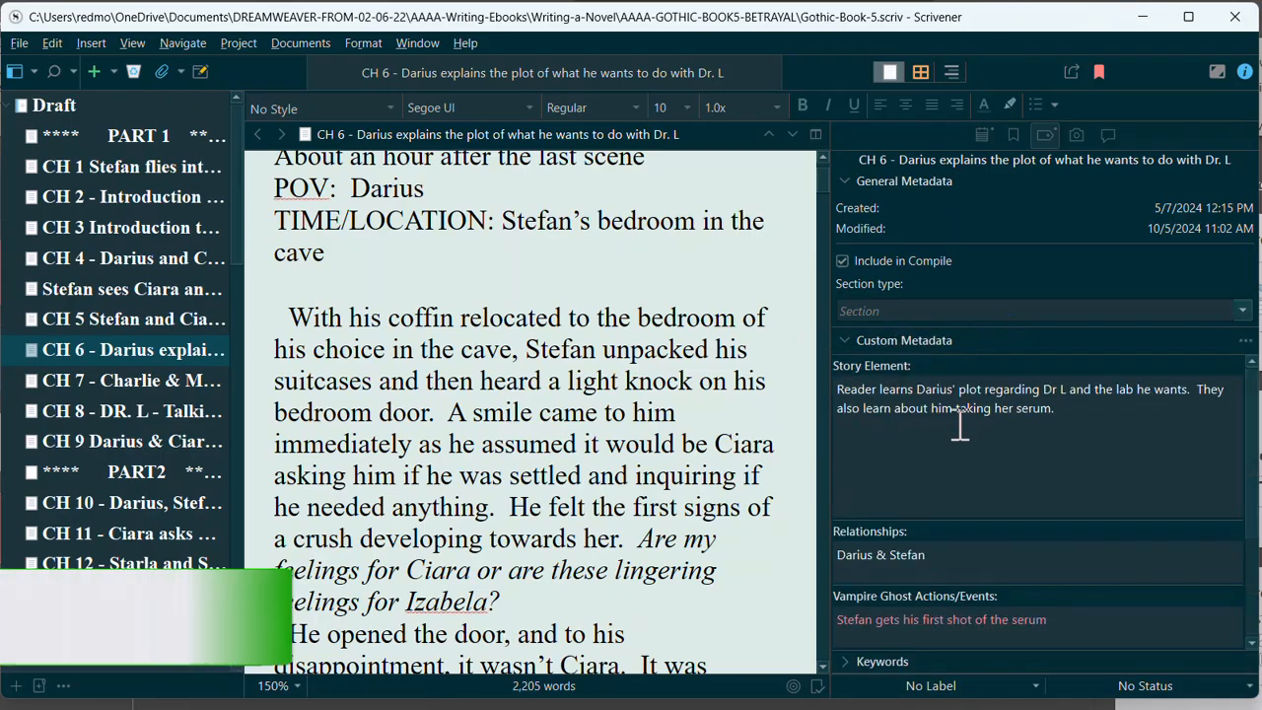
left_click(847, 341)
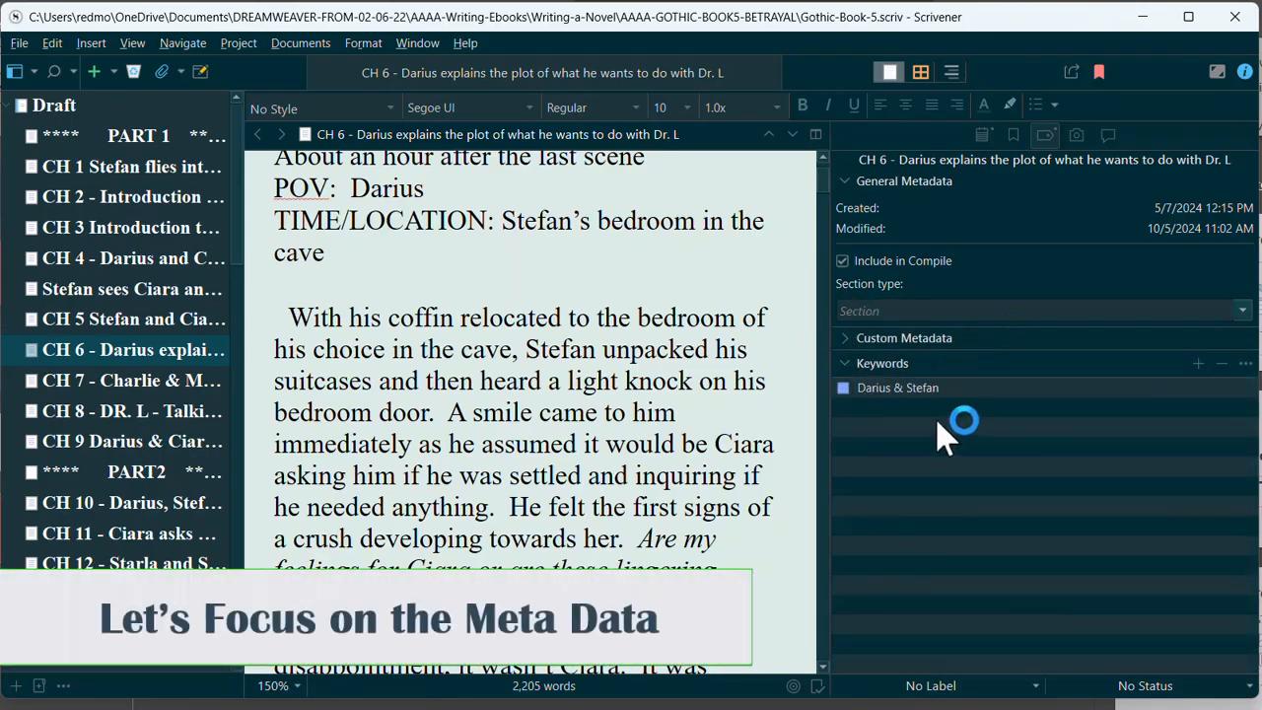
left_click(858, 341)
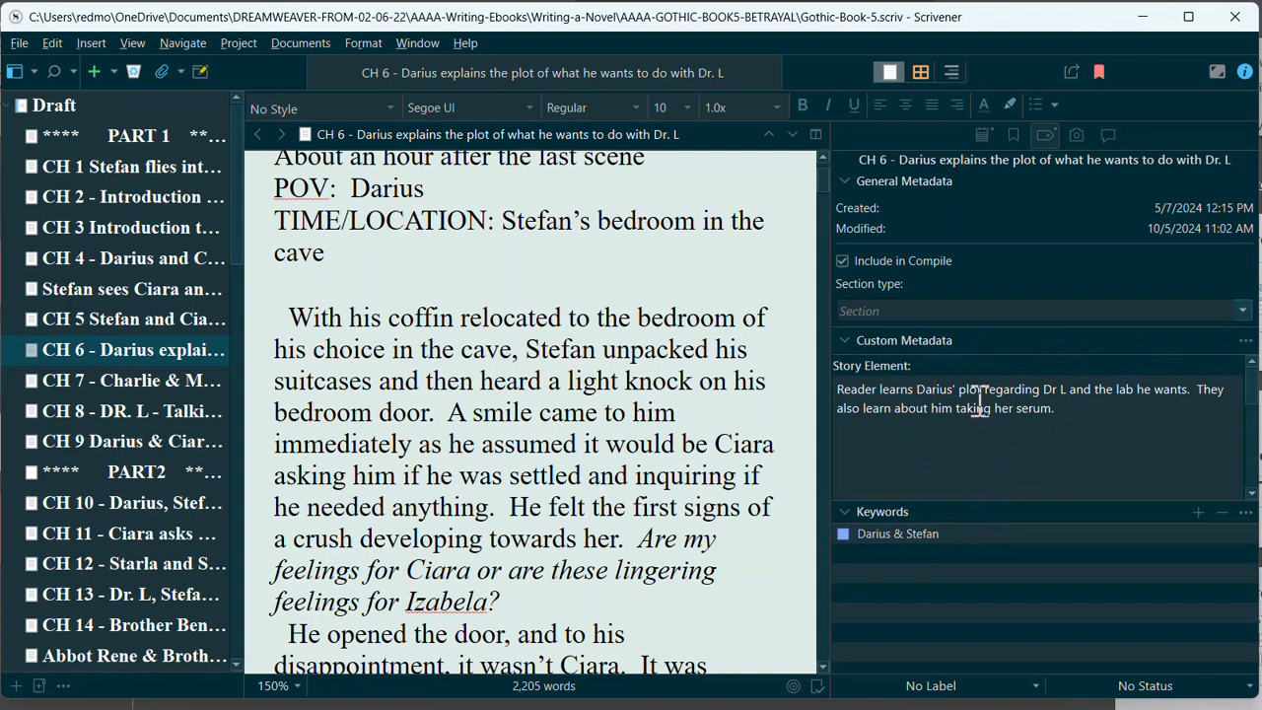
Step: Open the project's custom metadata settings and review the Story Element, Relationships, Vampire Ghost Actions/Events and DESCRIPTIONS fields
left_click(1245, 342)
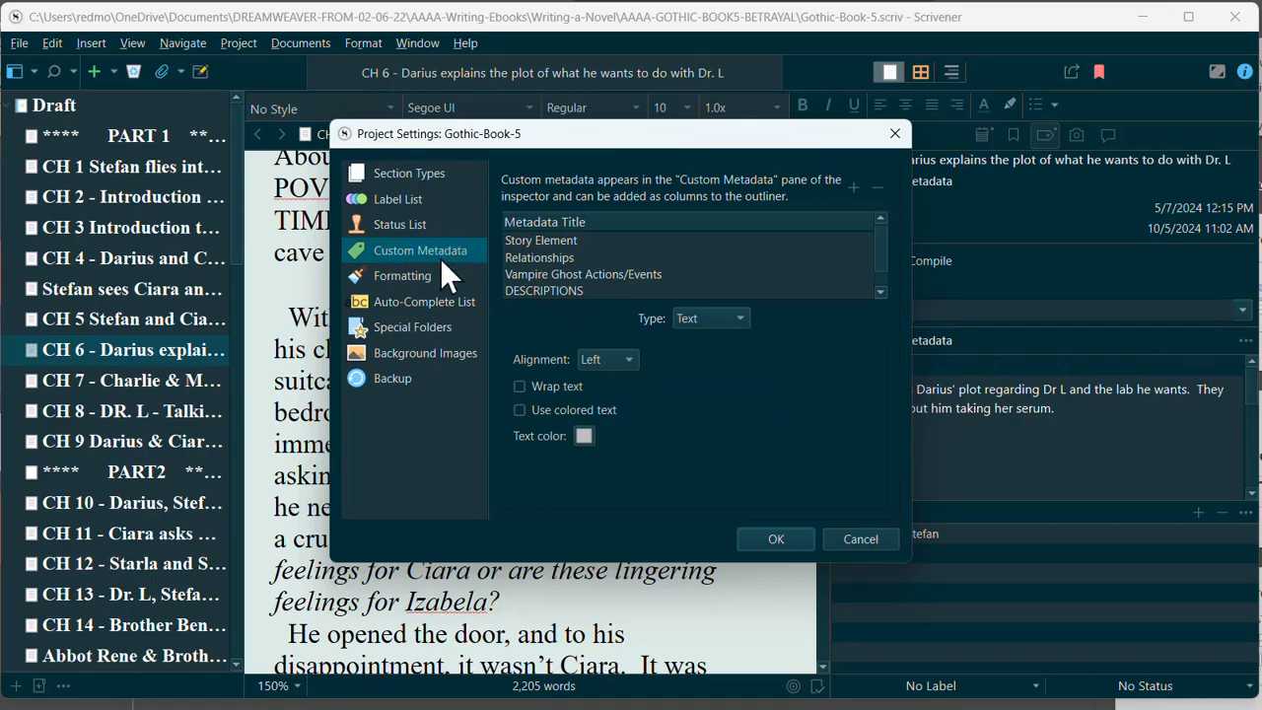
left_click(558, 239)
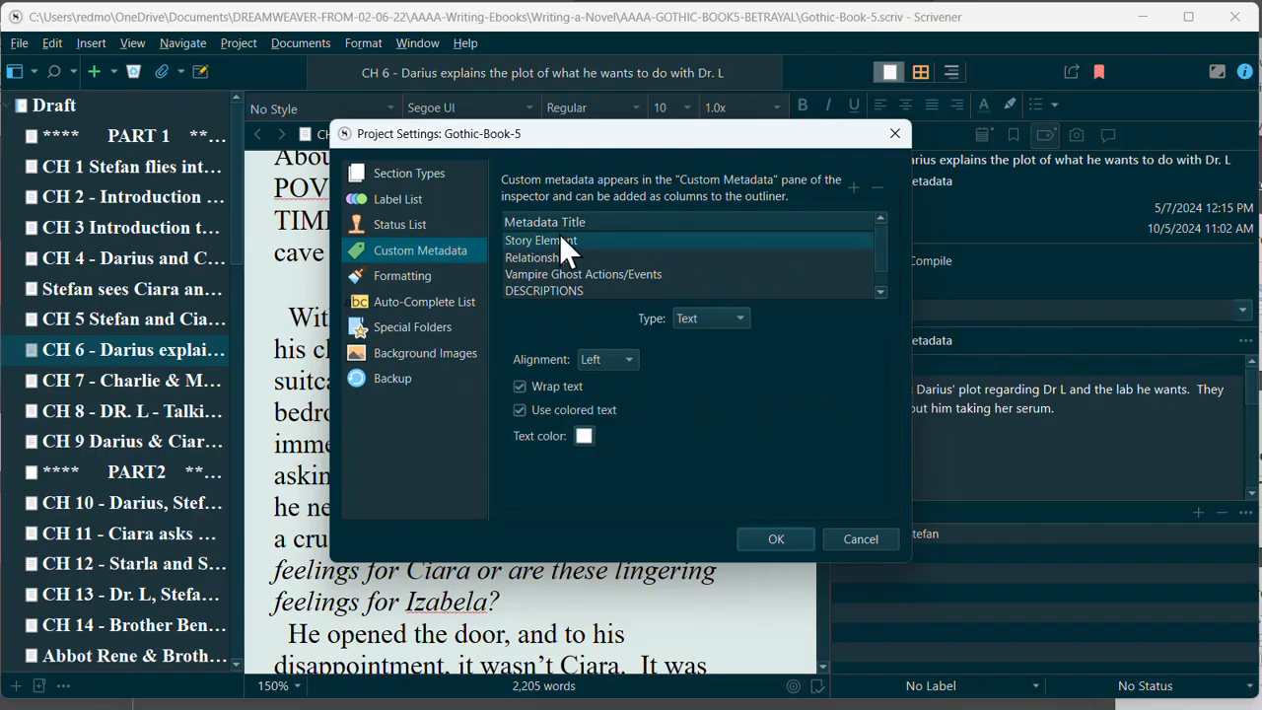
left_click(564, 257)
left_click(570, 274)
left_click(565, 289)
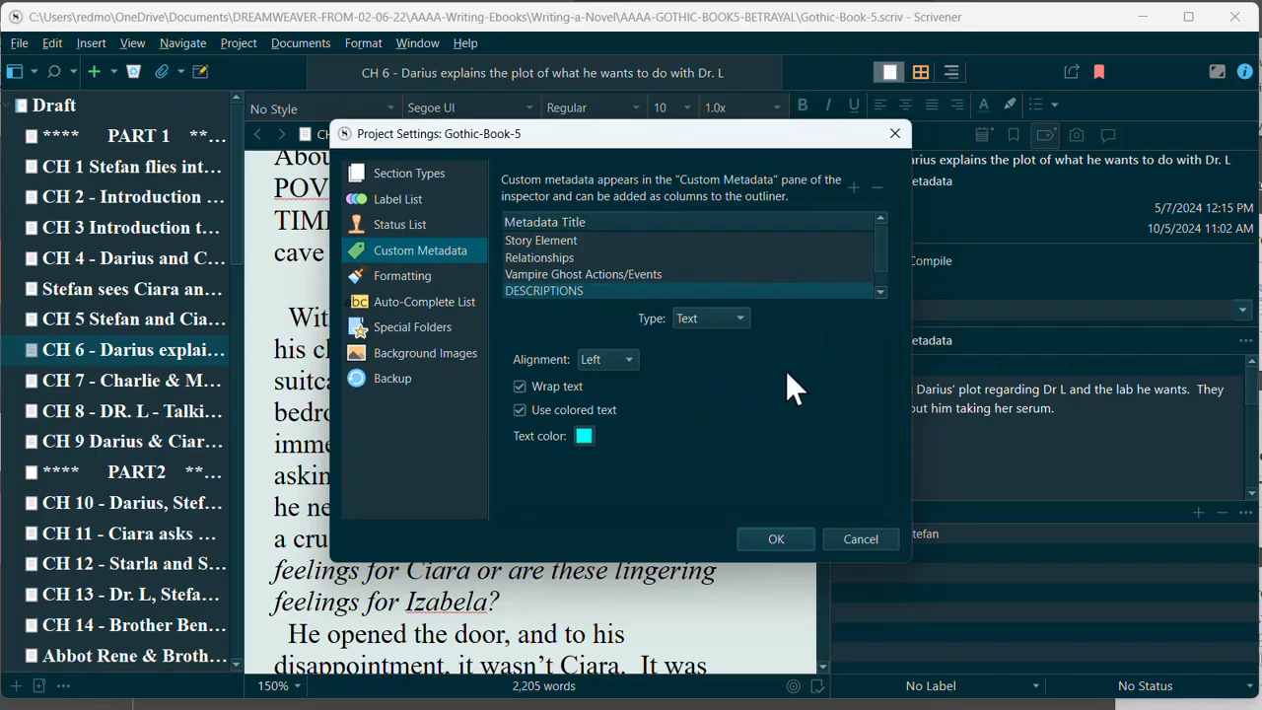
Step: Add a custom metadata text field named Interviews with wrapped text and apply the project settings
left_click(854, 187)
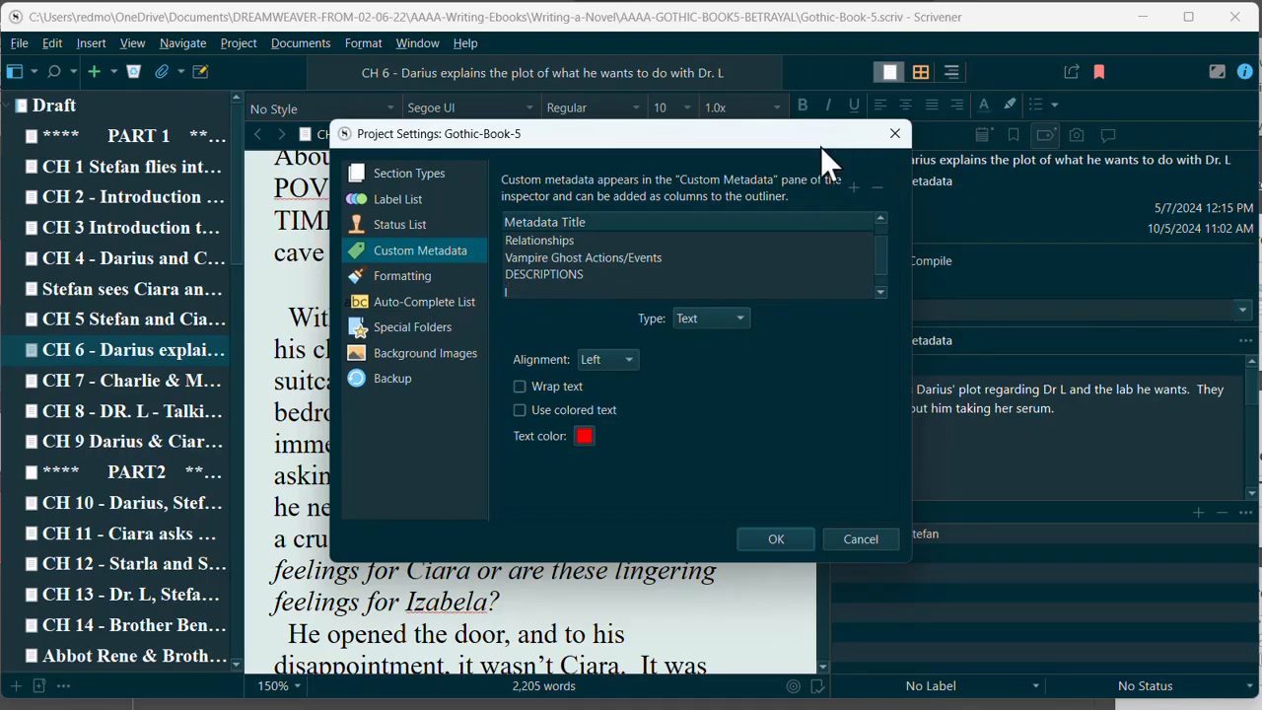
type("Interviews")
key("Return")
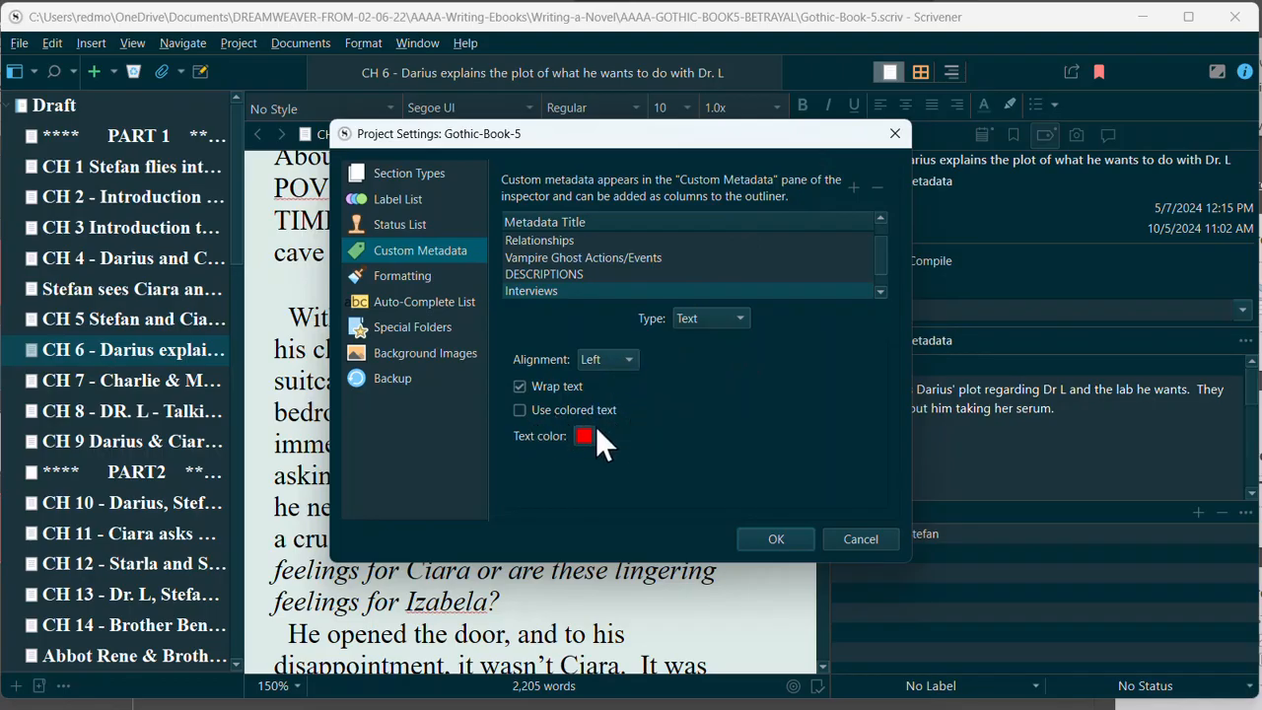
left_click(773, 541)
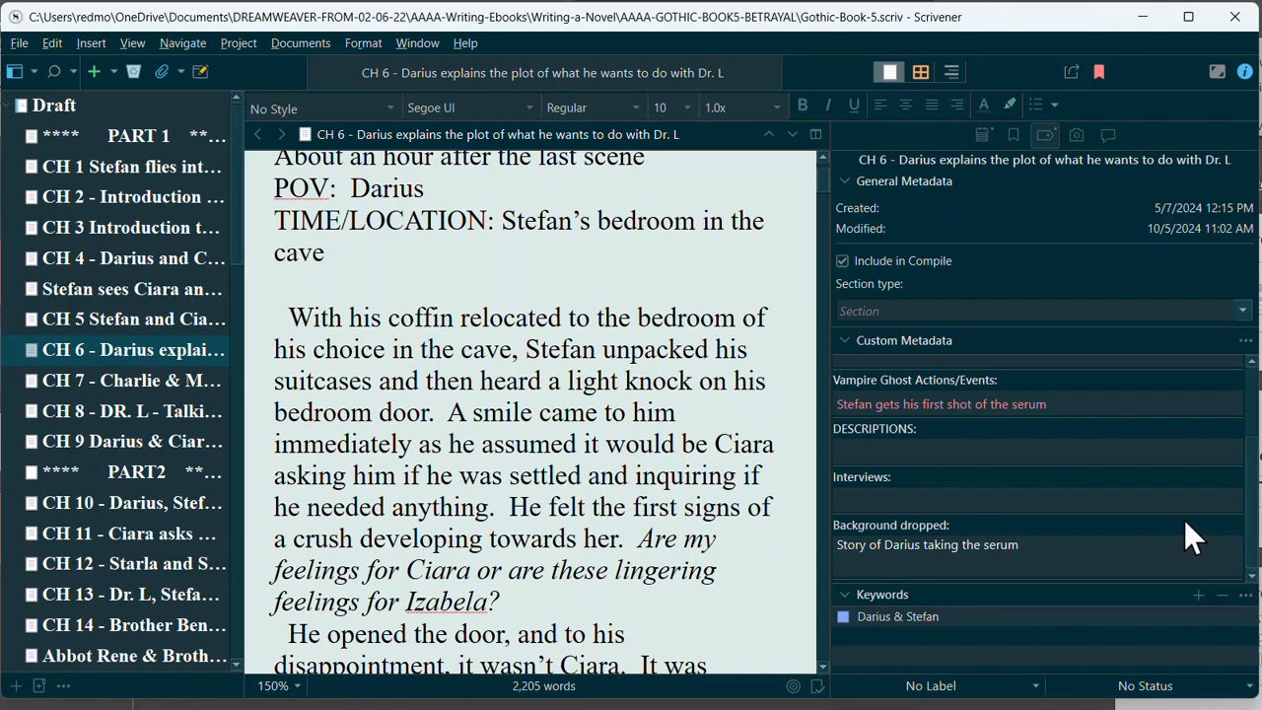
Step: Look through CH 6's custom metadata fields from Story Element down to Interviews and Background dropped
left_click(1252, 362)
left_click(1252, 362)
left_click(1252, 363)
left_click(1252, 363)
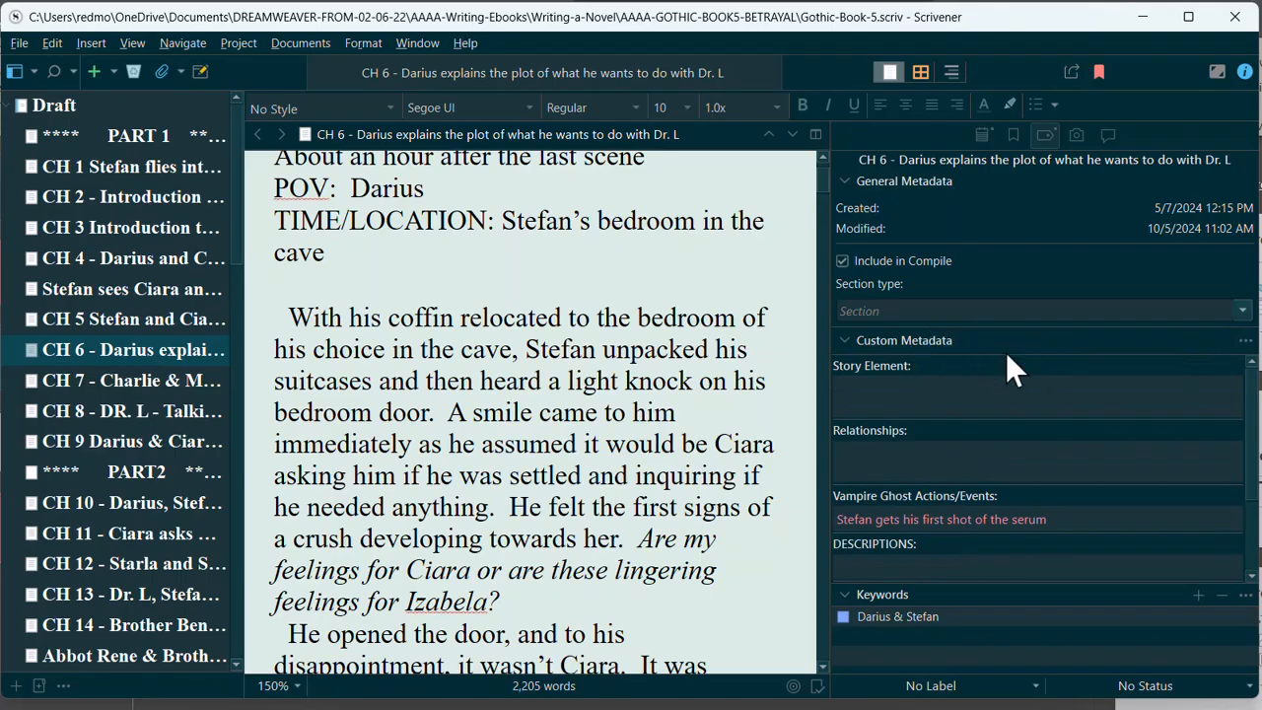
left_click(1250, 574)
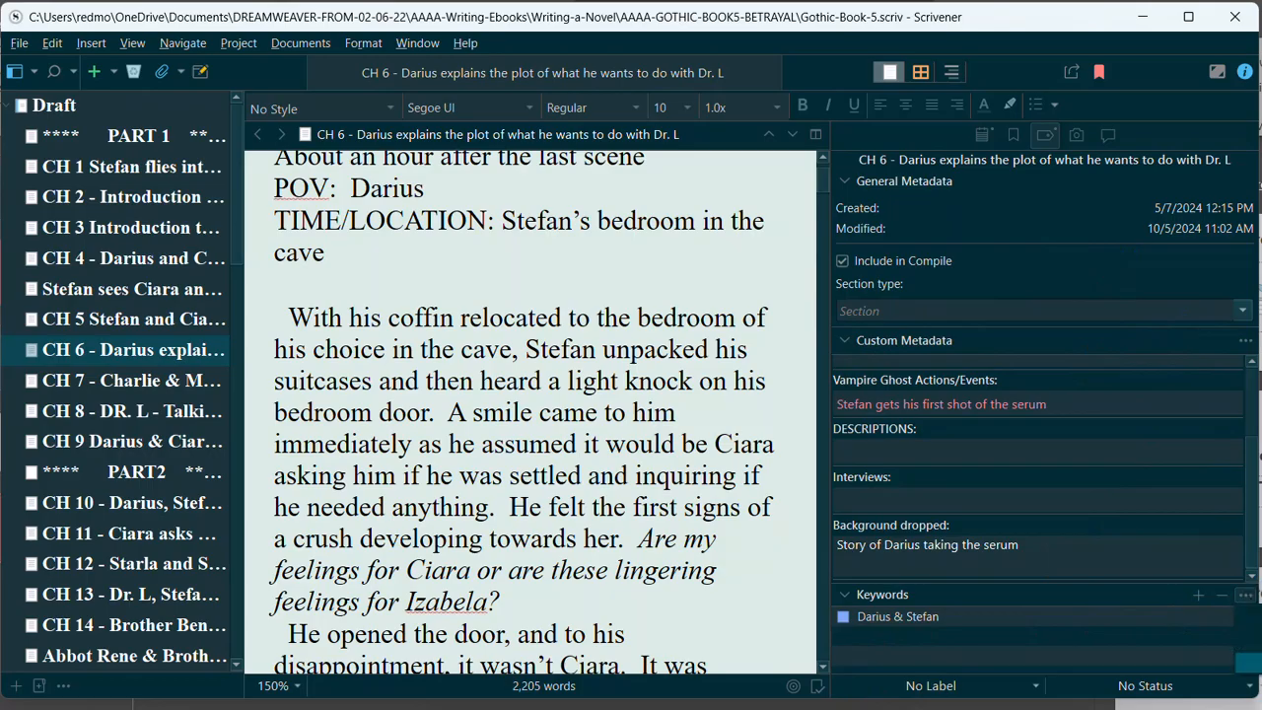
Step: Open the project's keyword list and look through it from Stefan alone to Dr. L and back
left_click(1249, 663)
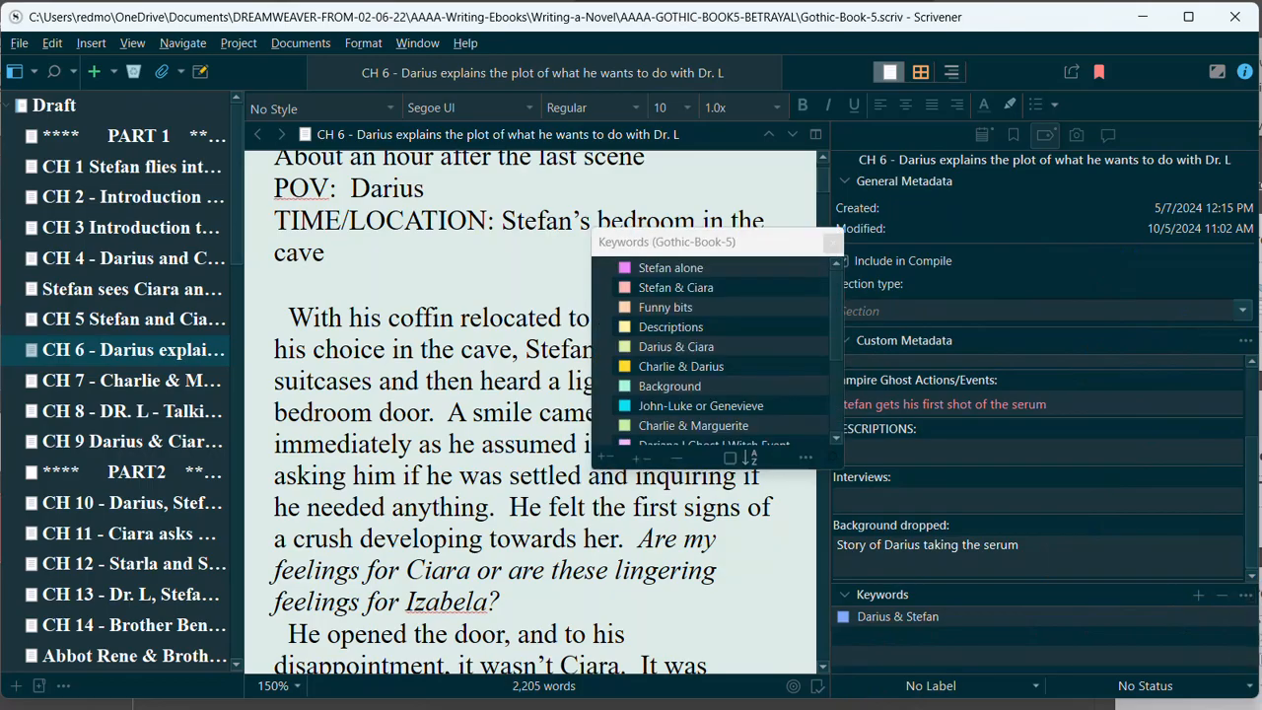
scroll(745, 355, "down", 3)
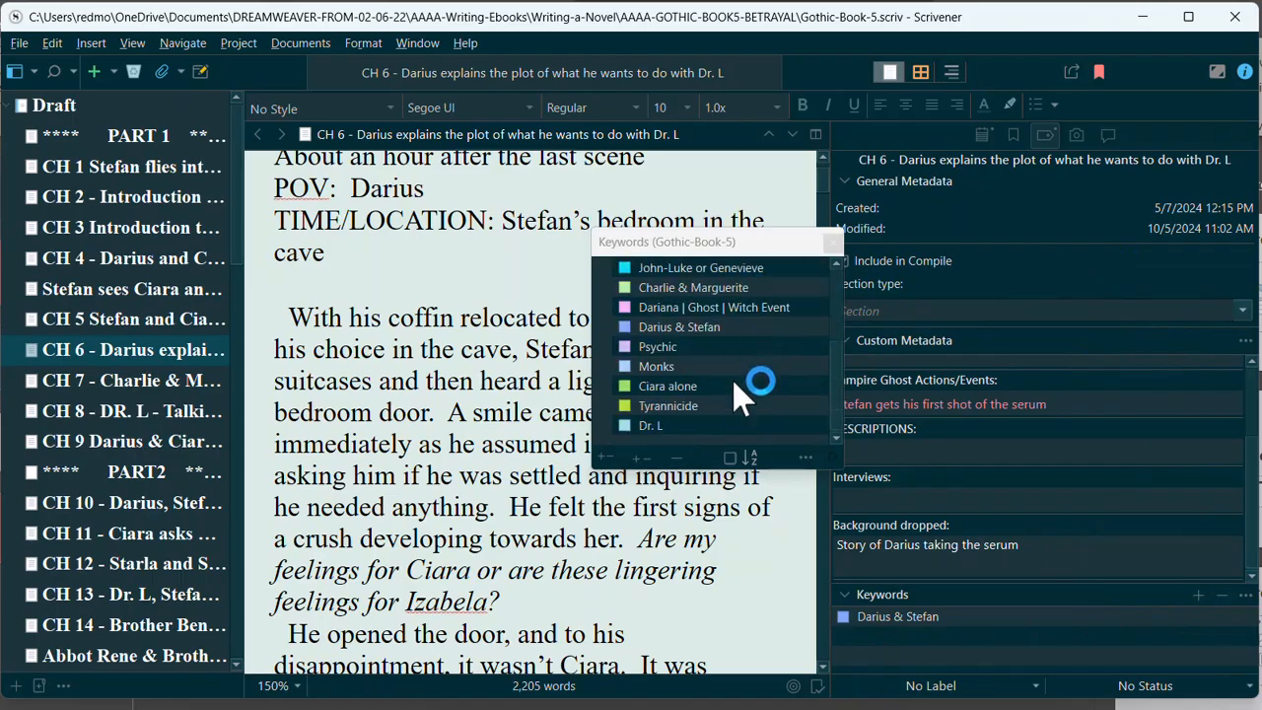
scroll(726, 428, "up", 3)
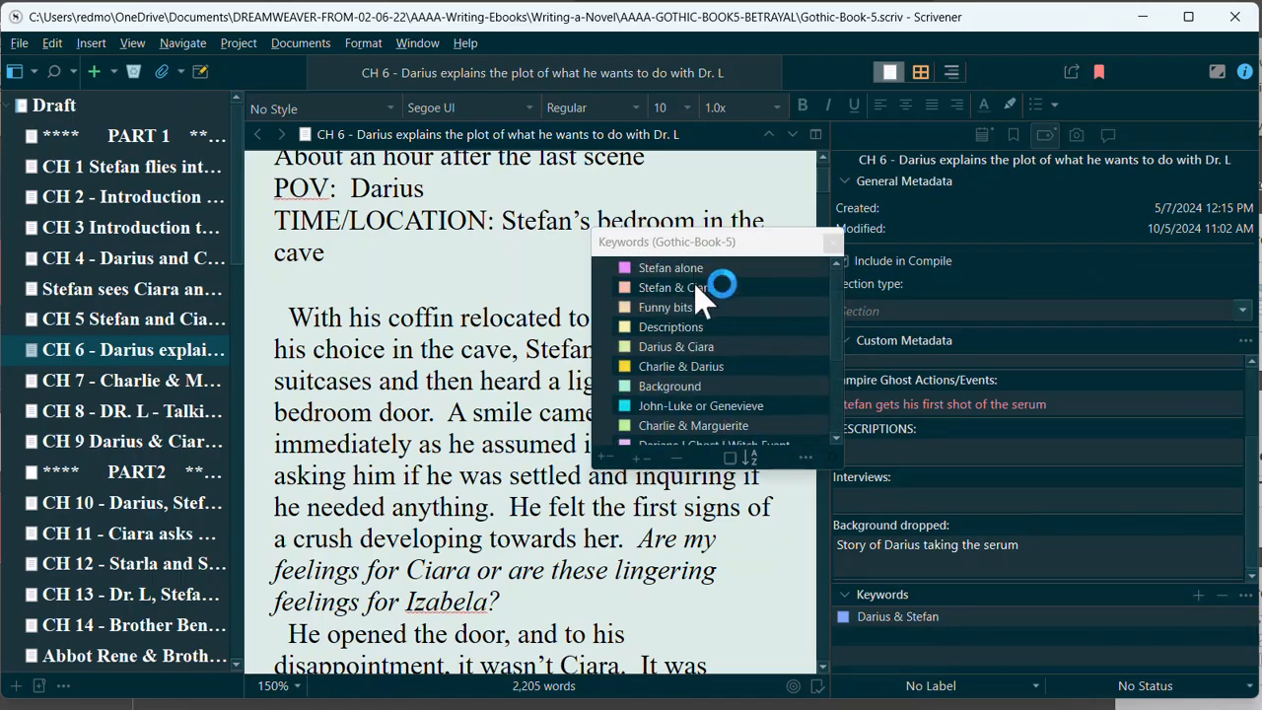
scroll(704, 315, "down", 3)
scroll(710, 432, "up", 3)
Step: Point out the Background, John-Luke or Genevieve, Monks and Tyrannicide keywords in turn, and close the keyword list
left_click(713, 382)
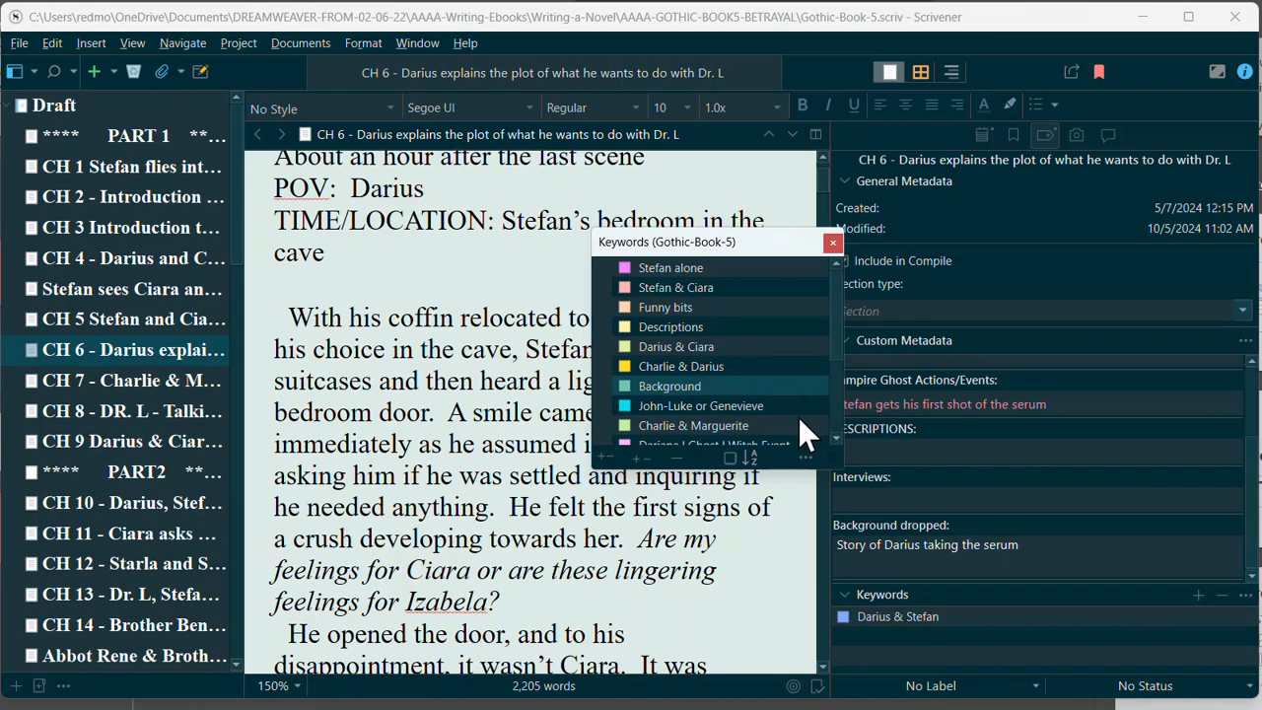
left_click(730, 406)
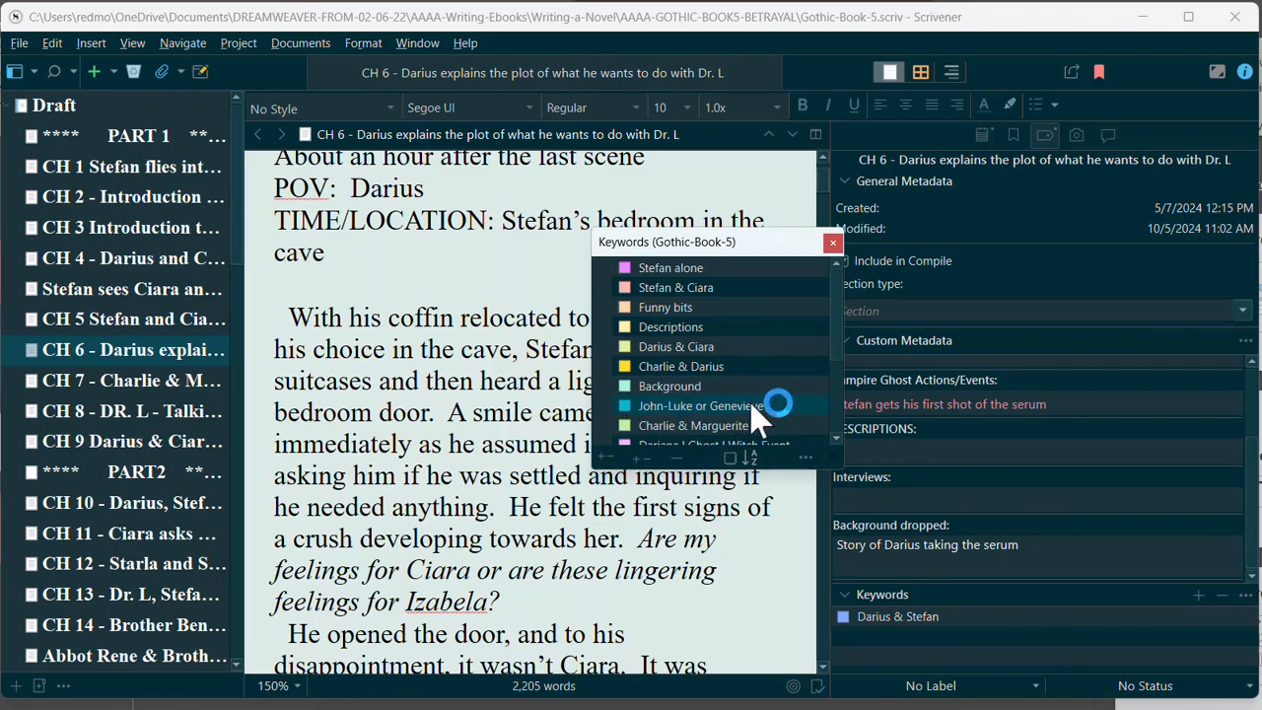
scroll(784, 396, "down", 2)
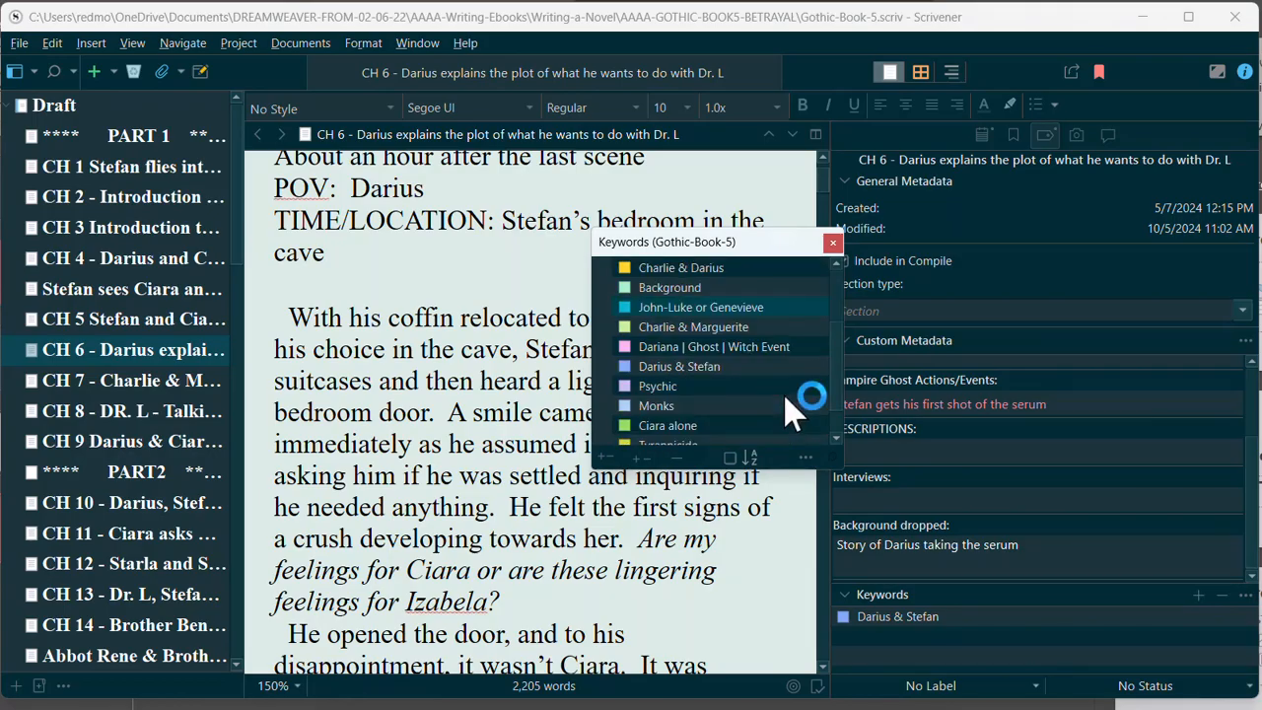
left_click(664, 407)
scroll(773, 407, "down", 1)
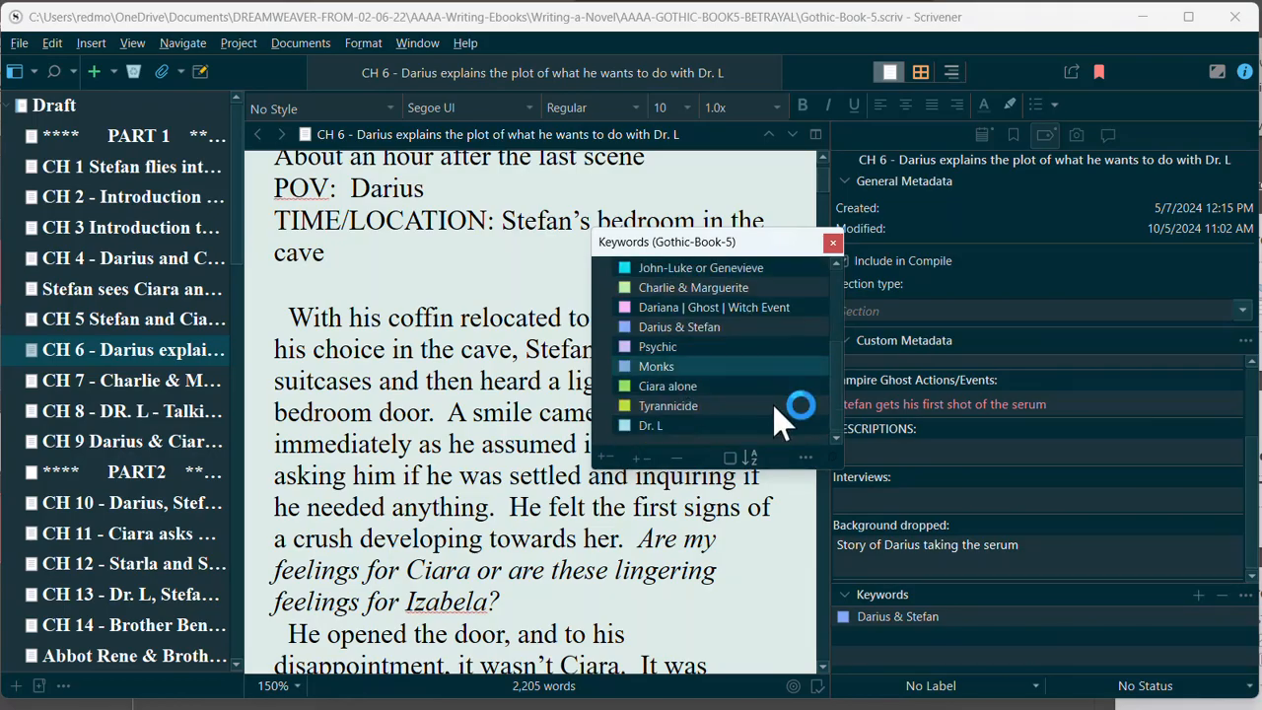
left_click(691, 405)
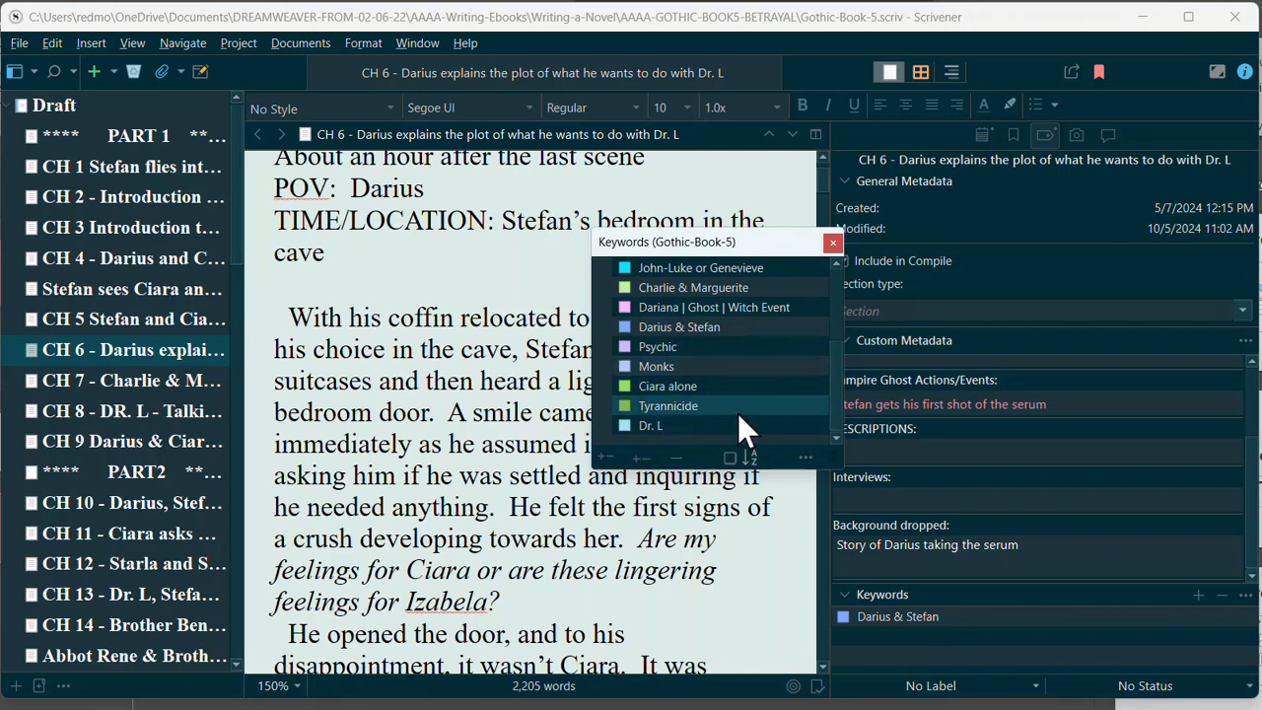
scroll(738, 414, "up", 3)
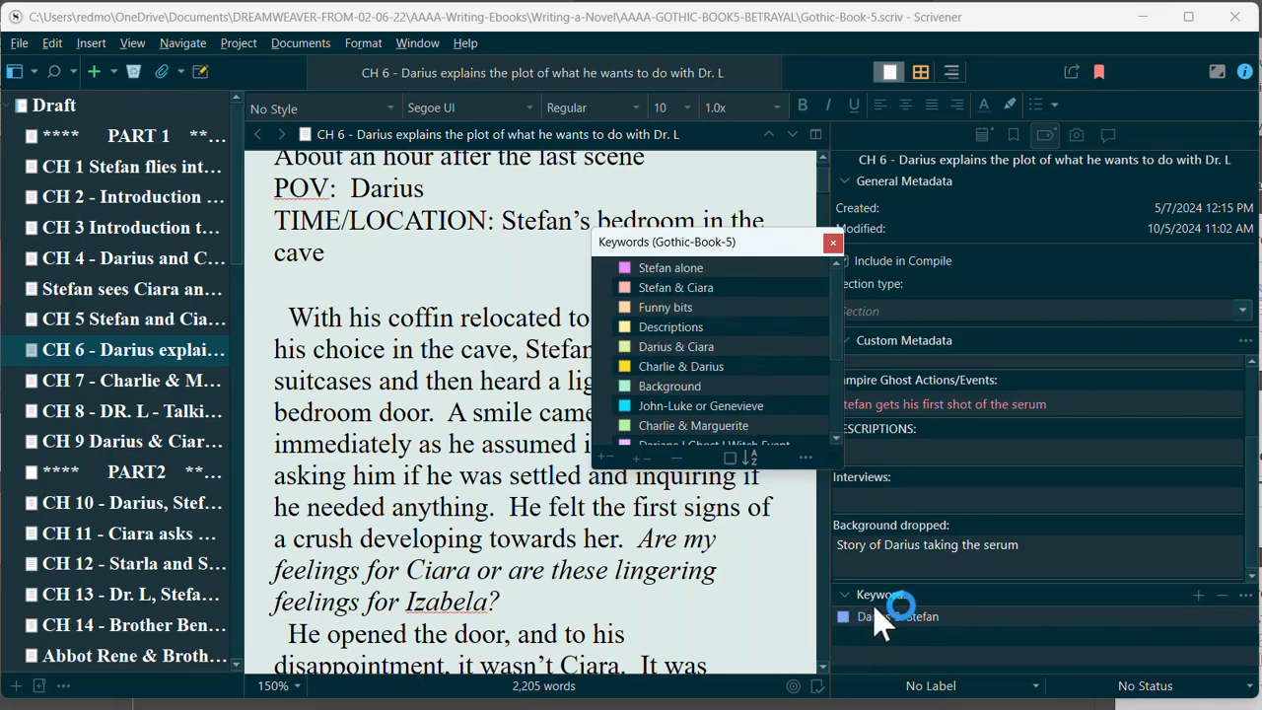
left_click(834, 241)
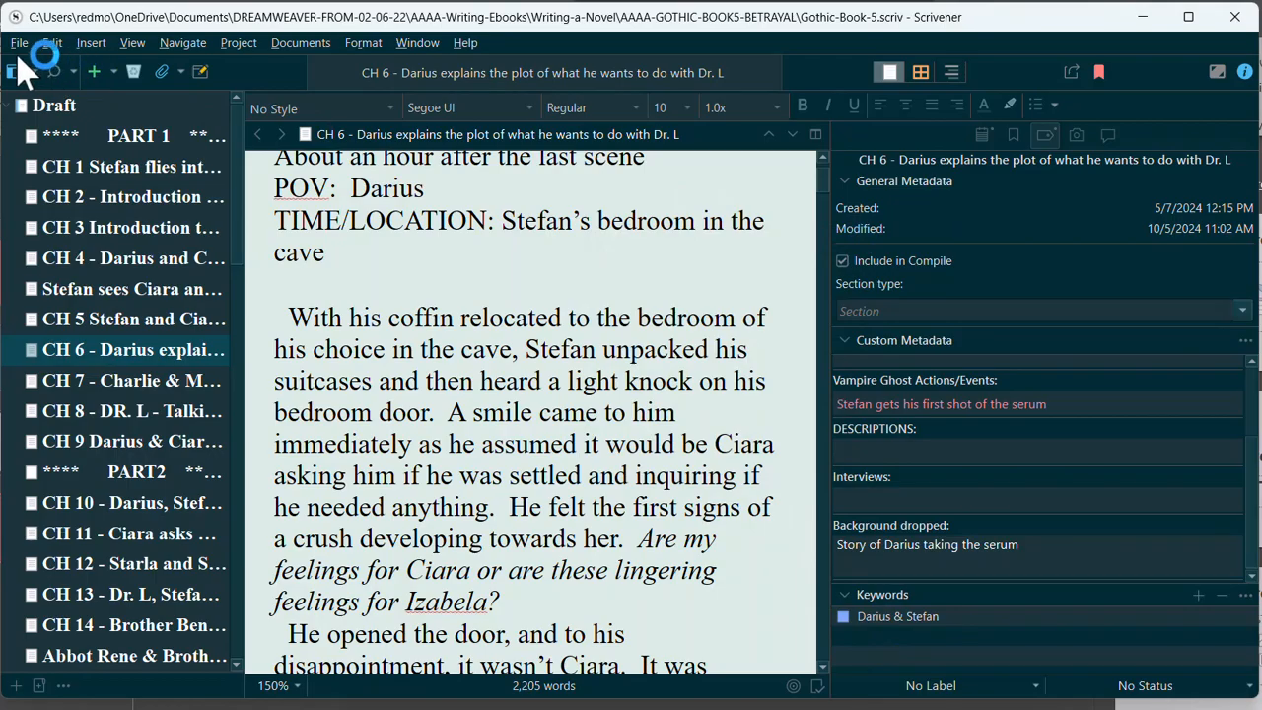
Step: Run a project search of the keywords for Monks
left_click(32, 77)
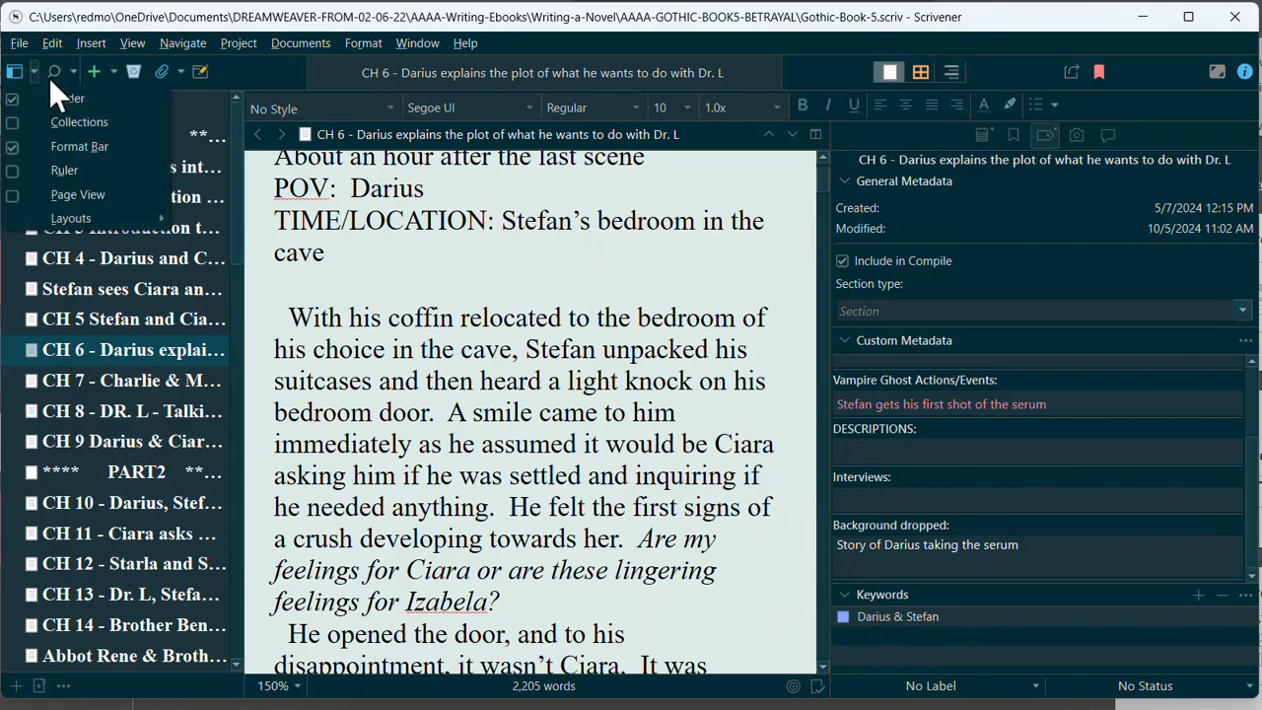
left_click(68, 72)
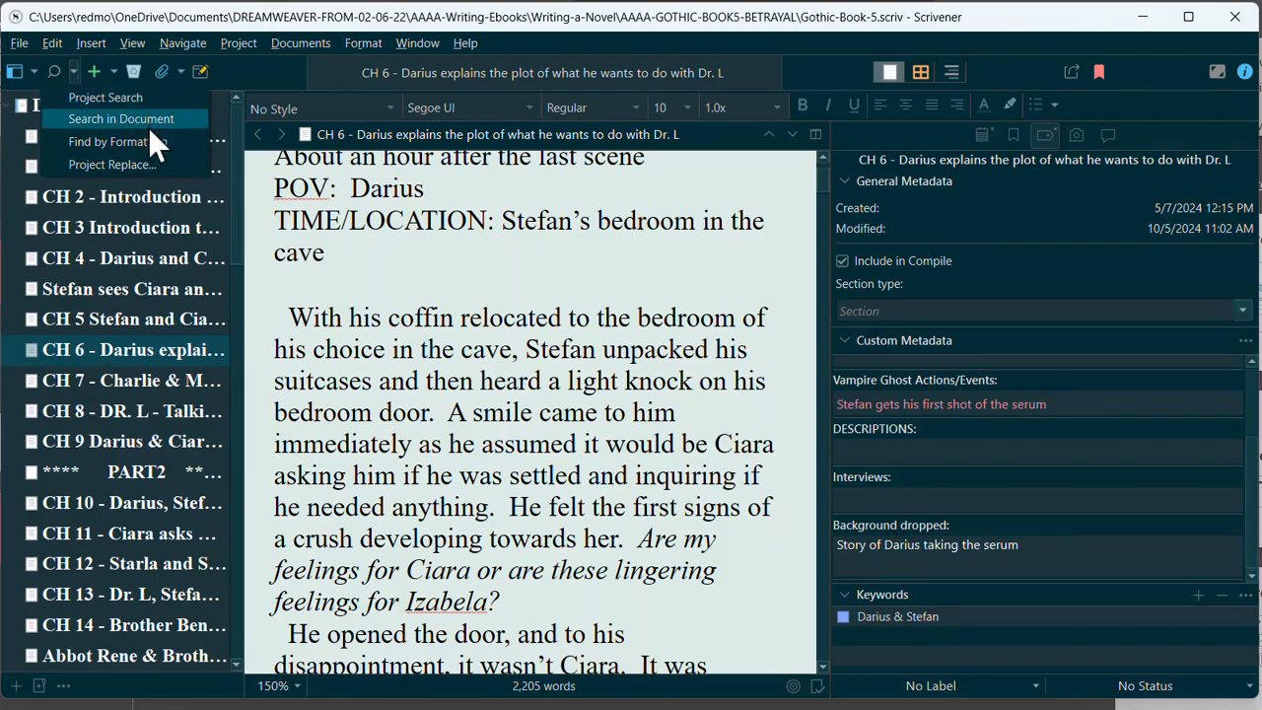
left_click(102, 98)
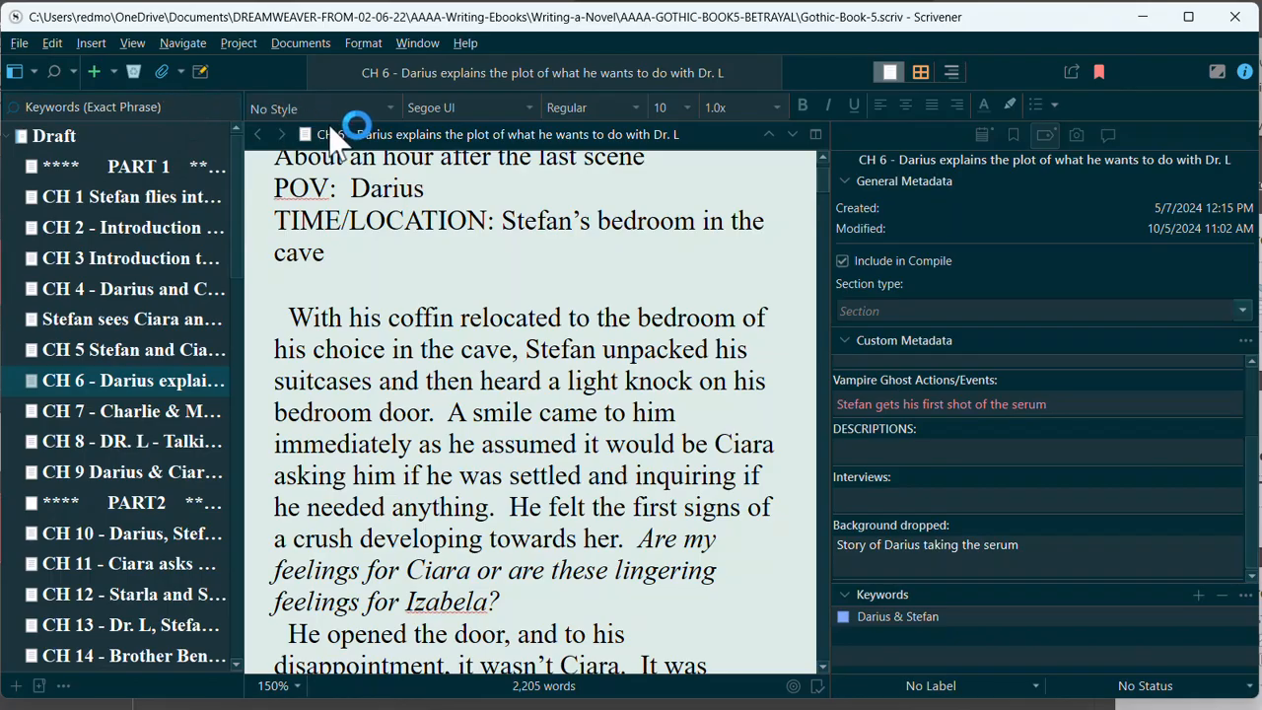
type("Monks")
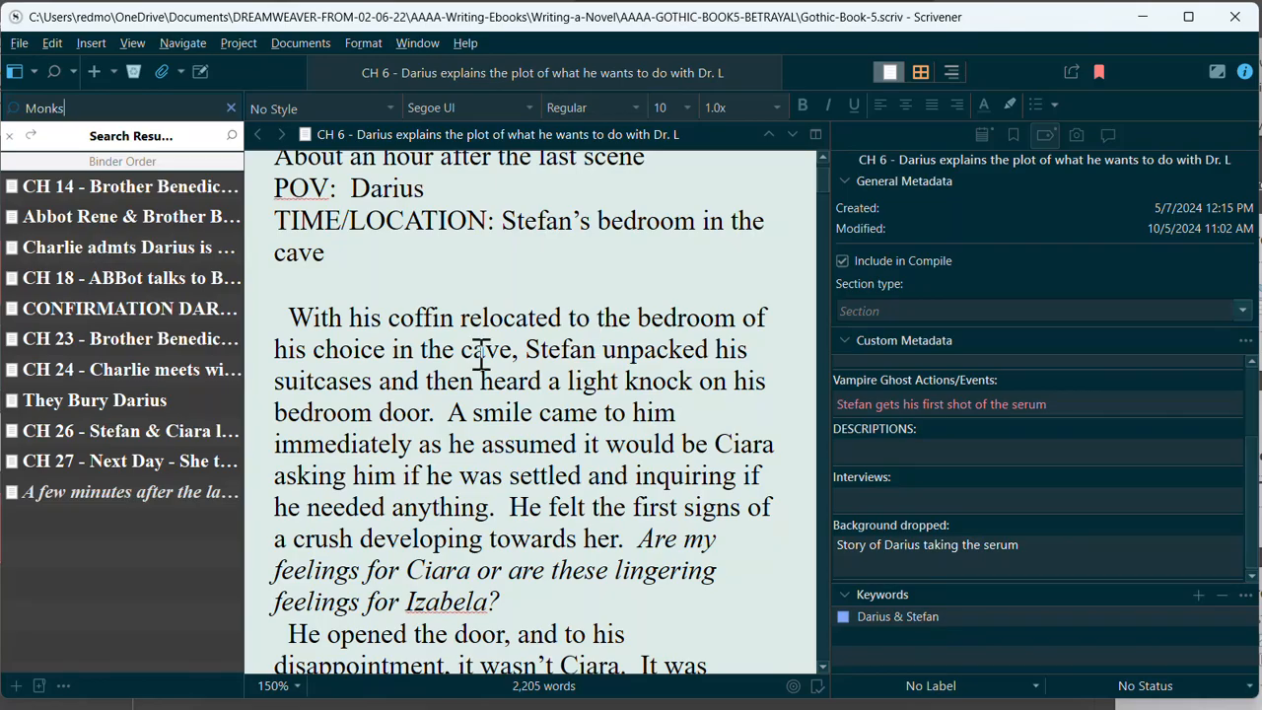
Step: Replace the keyword search term with Darius & Stefan, and return to the CH 6 text
left_click(95, 102)
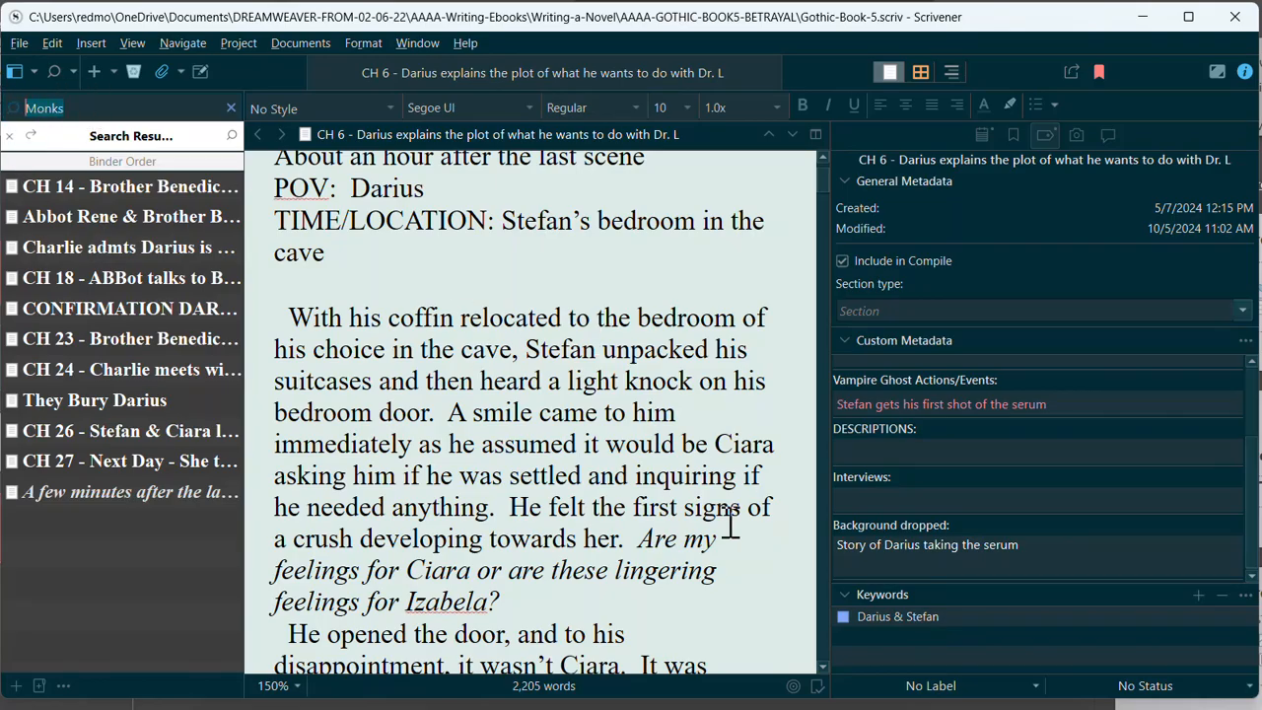
left_click(191, 132)
type("Darius & ")
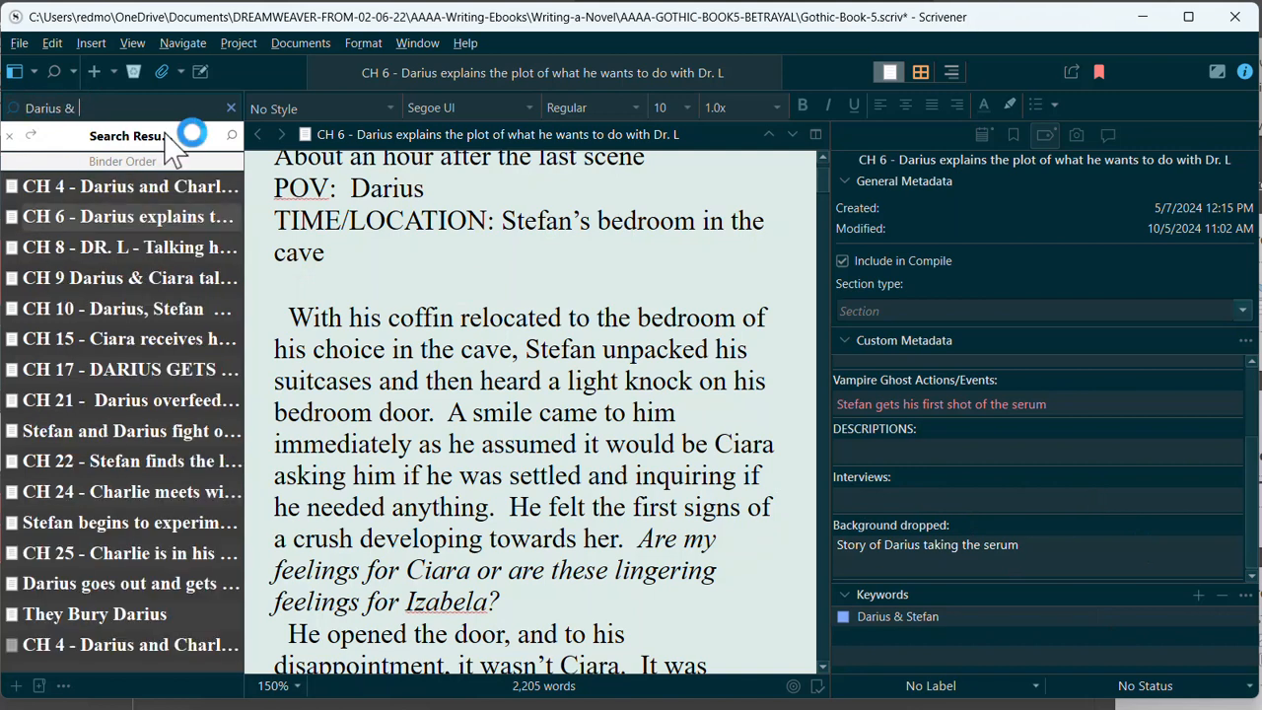
type("Stefan")
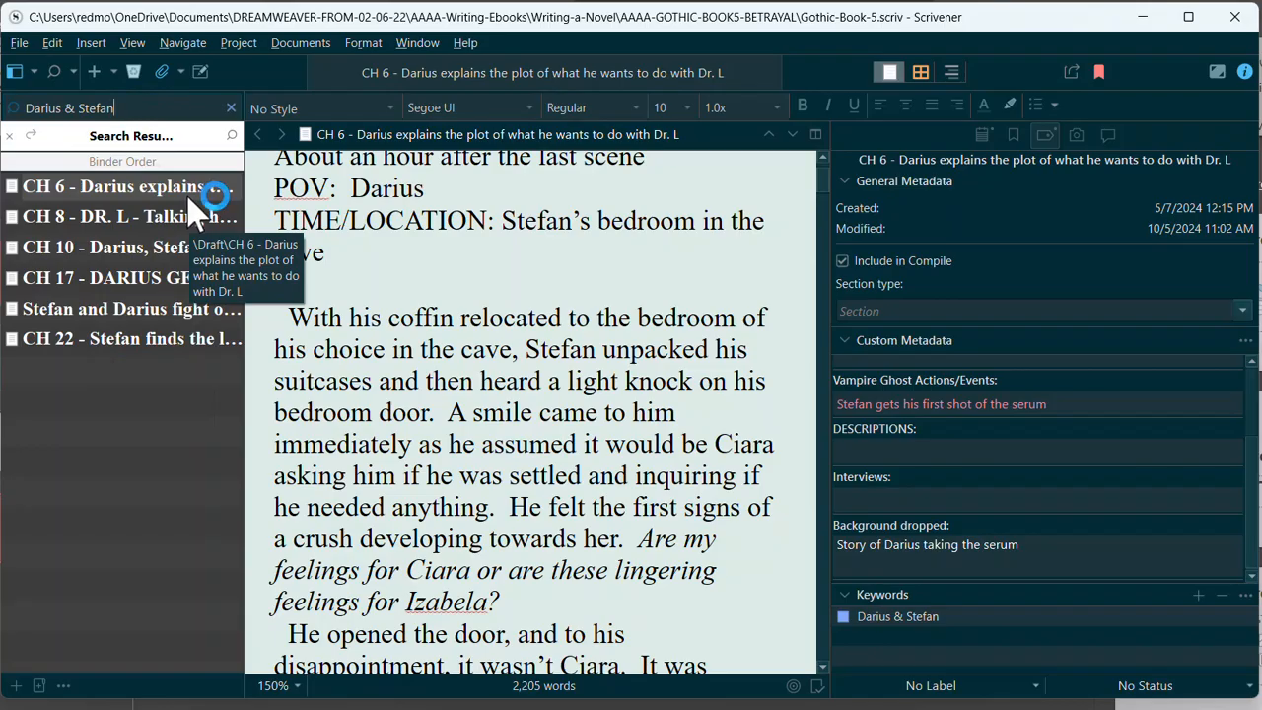
left_click(472, 261)
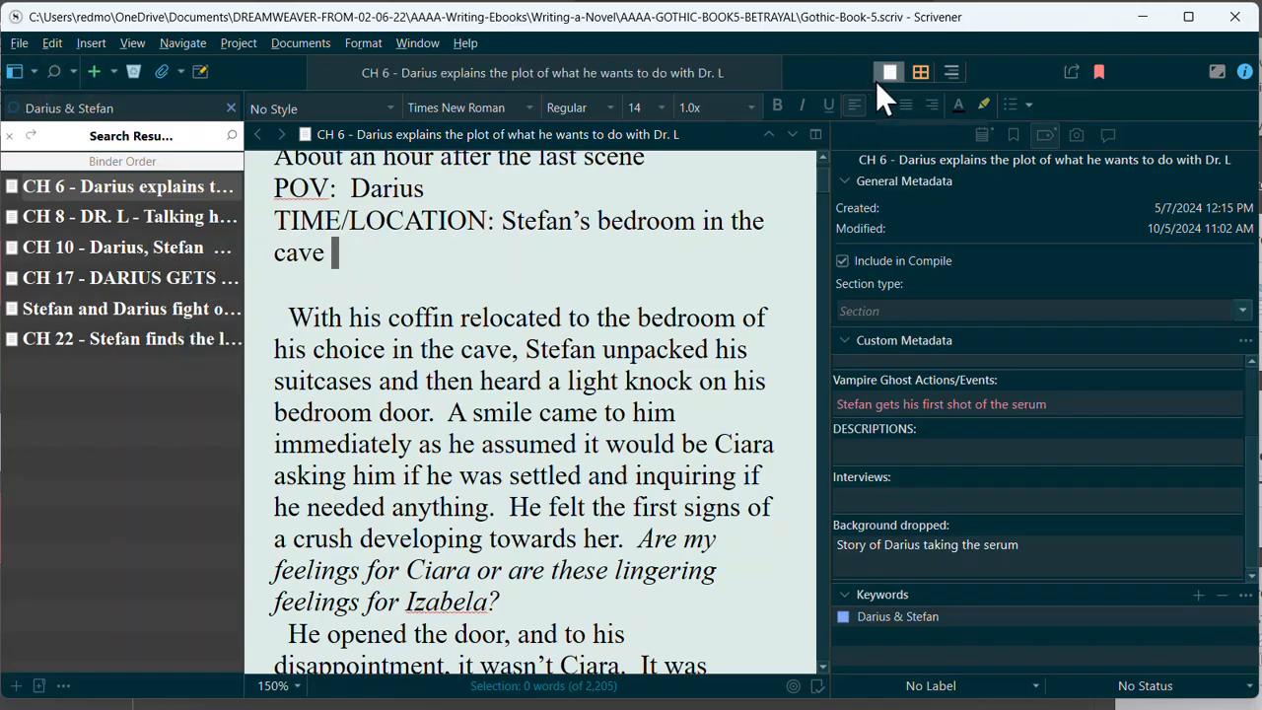
Step: Clear the Darius & Stefan search and close the search results to bring back the binder
left_click(47, 104)
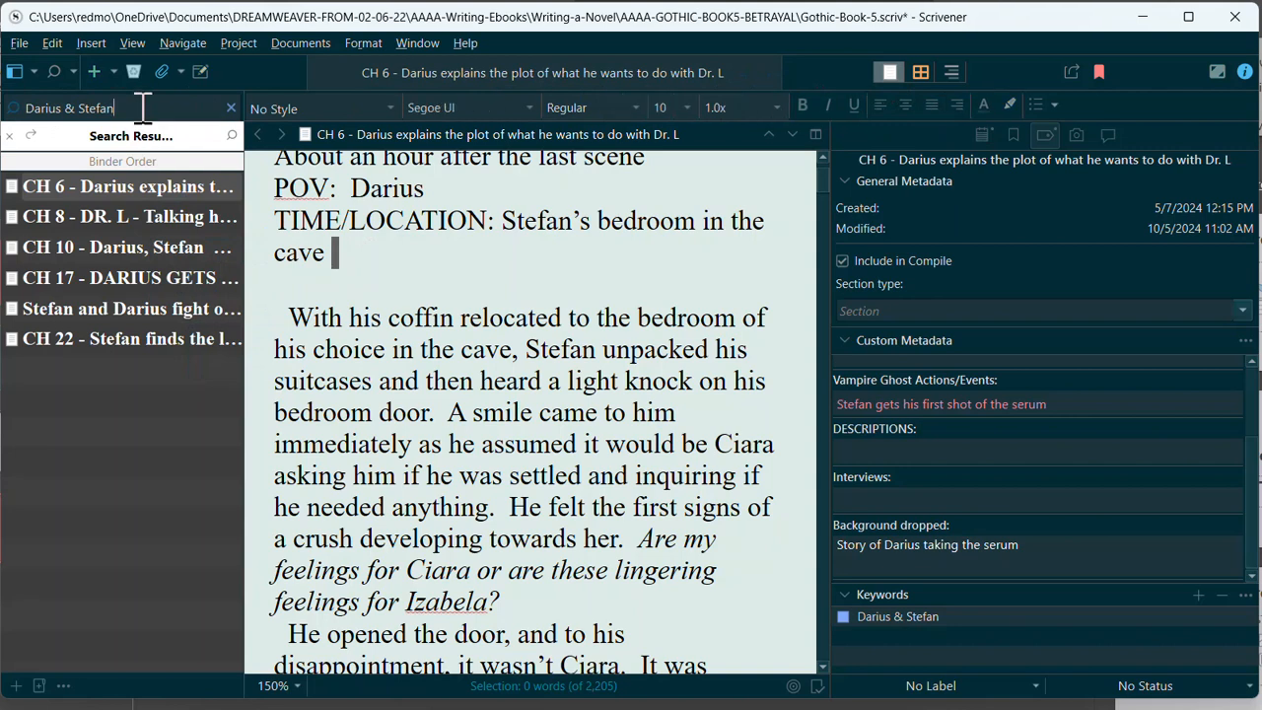
left_click(231, 109)
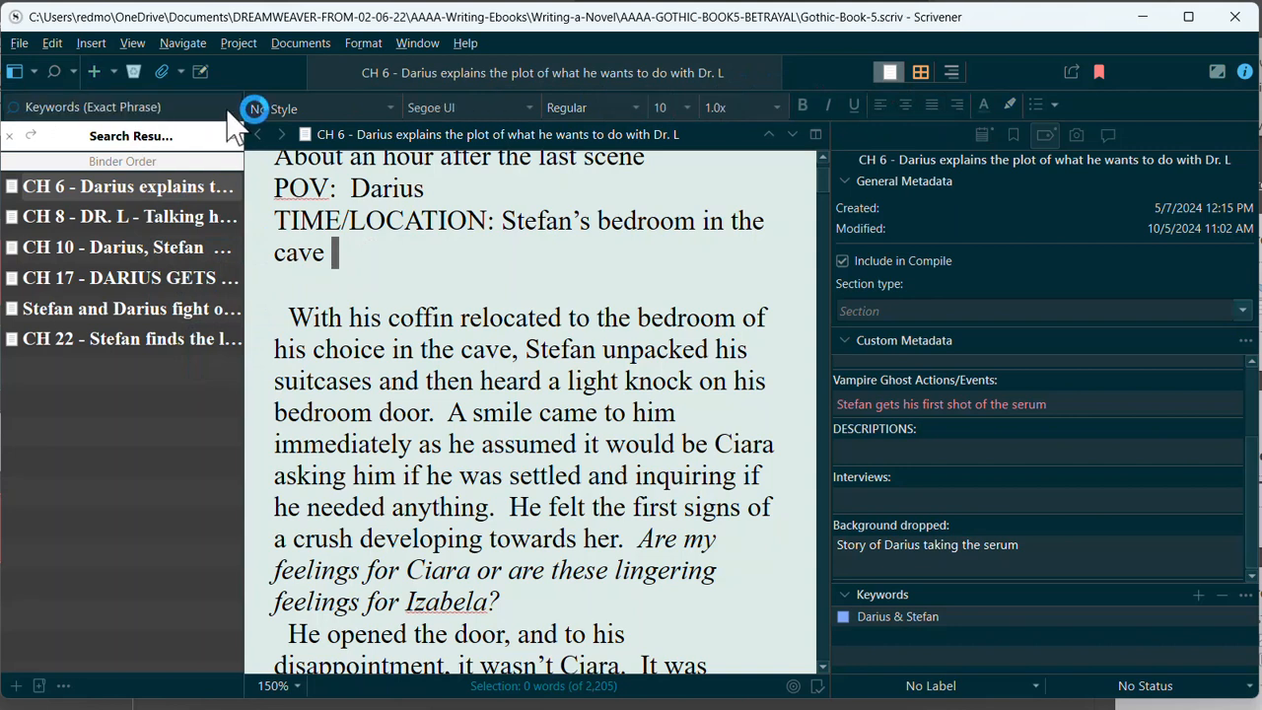
left_click(73, 71)
left_click(101, 96)
left_click(34, 71)
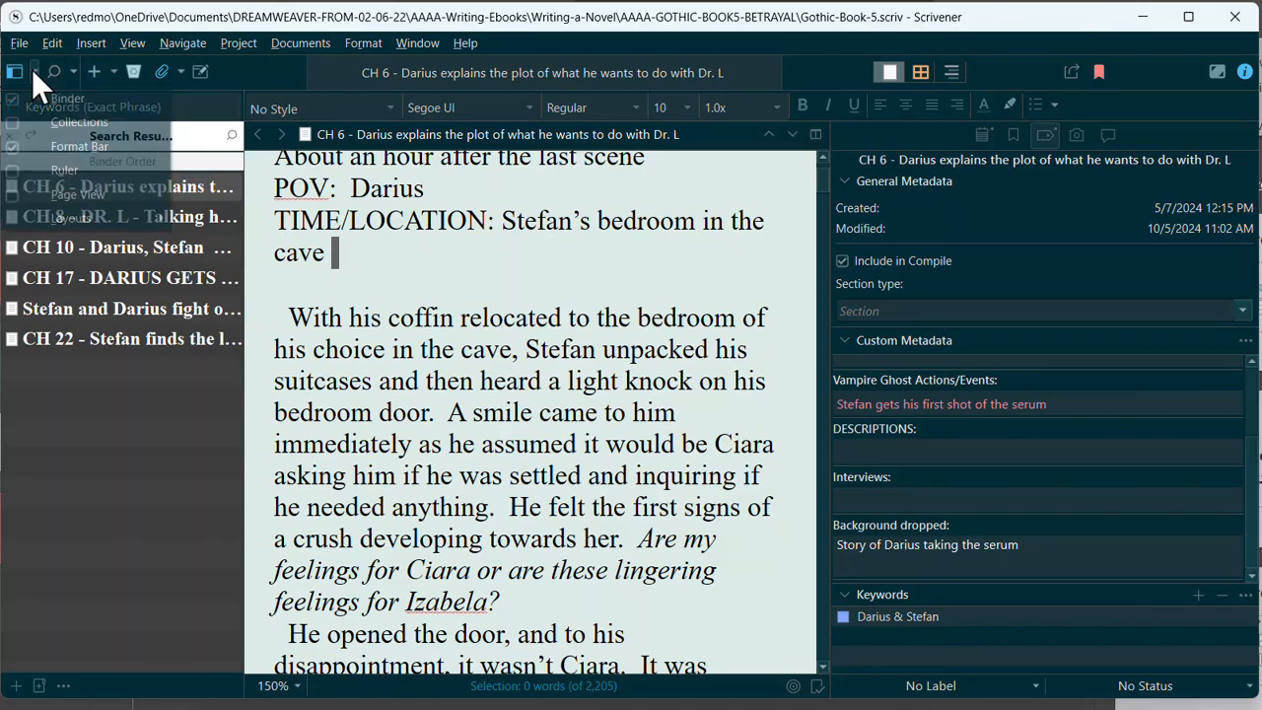
left_click(339, 324)
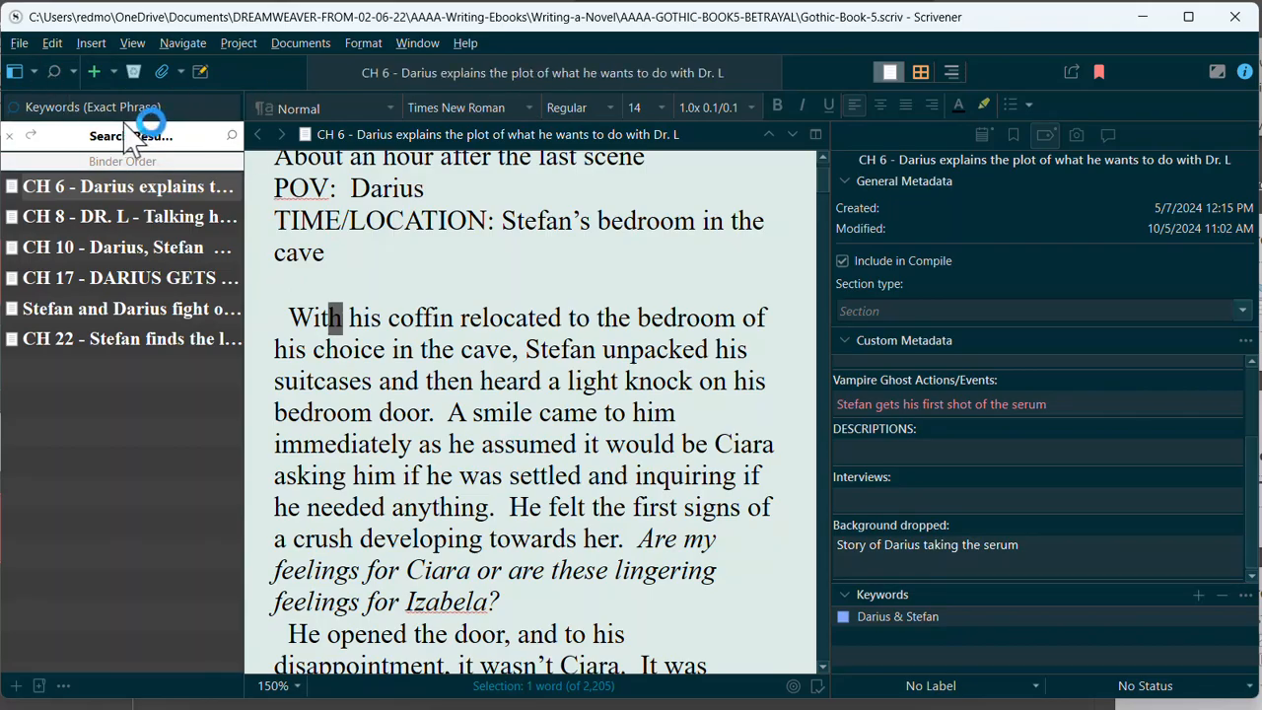
left_click(10, 136)
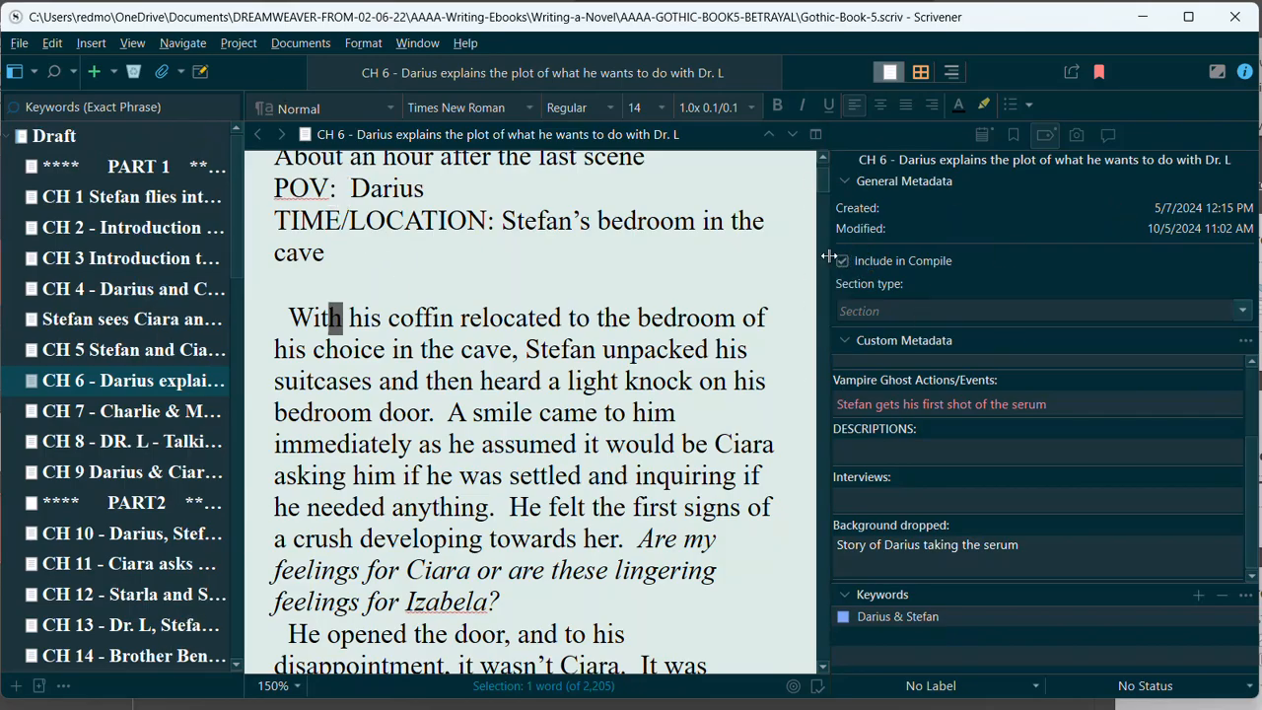
Step: Resize the inspector narrower so the editor has more room, showing CH 6 from its heading
left_click_drag(830, 296, 1059, 258)
scroll(631, 394, "up", 2)
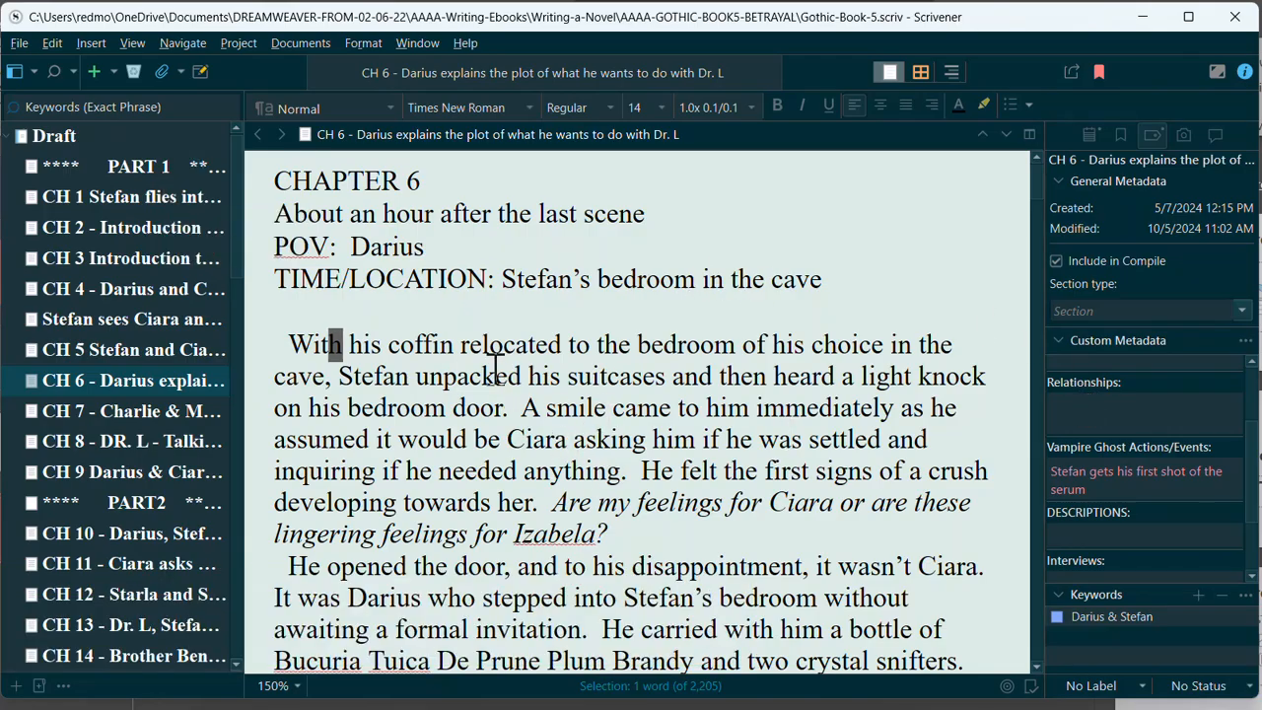
left_click_drag(470, 347, 482, 345)
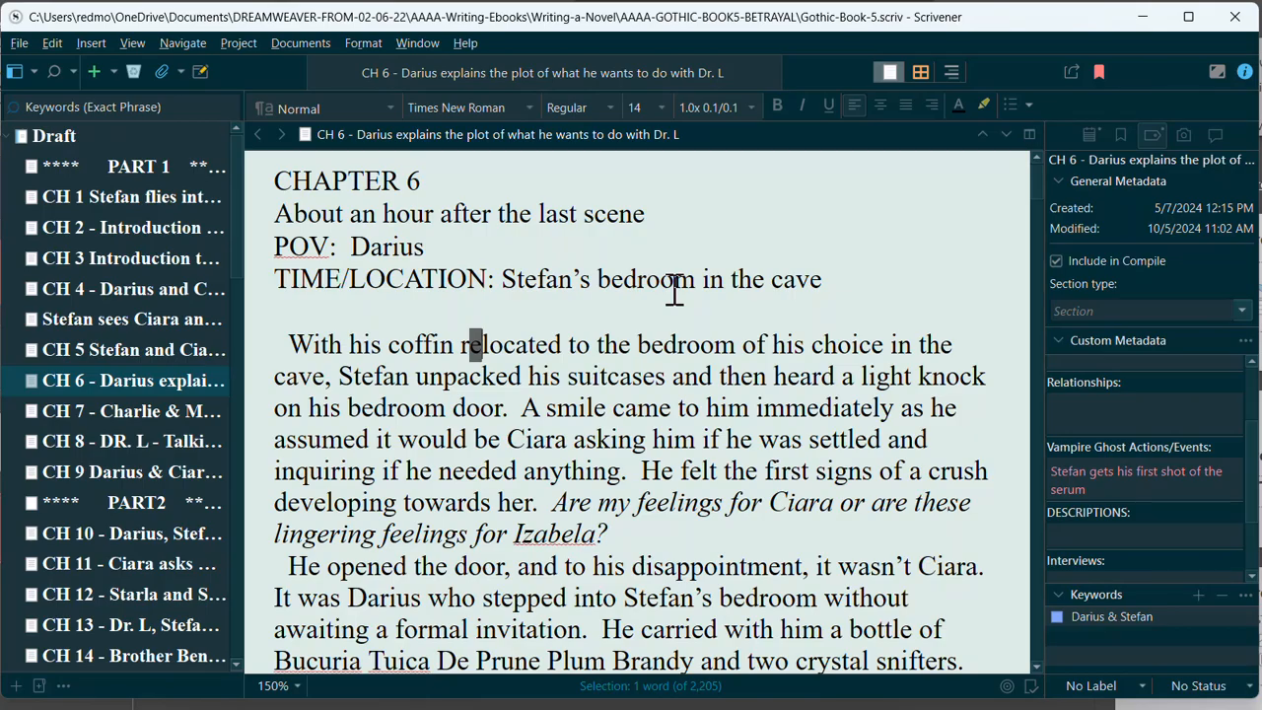
left_click_drag(1046, 346, 909, 346)
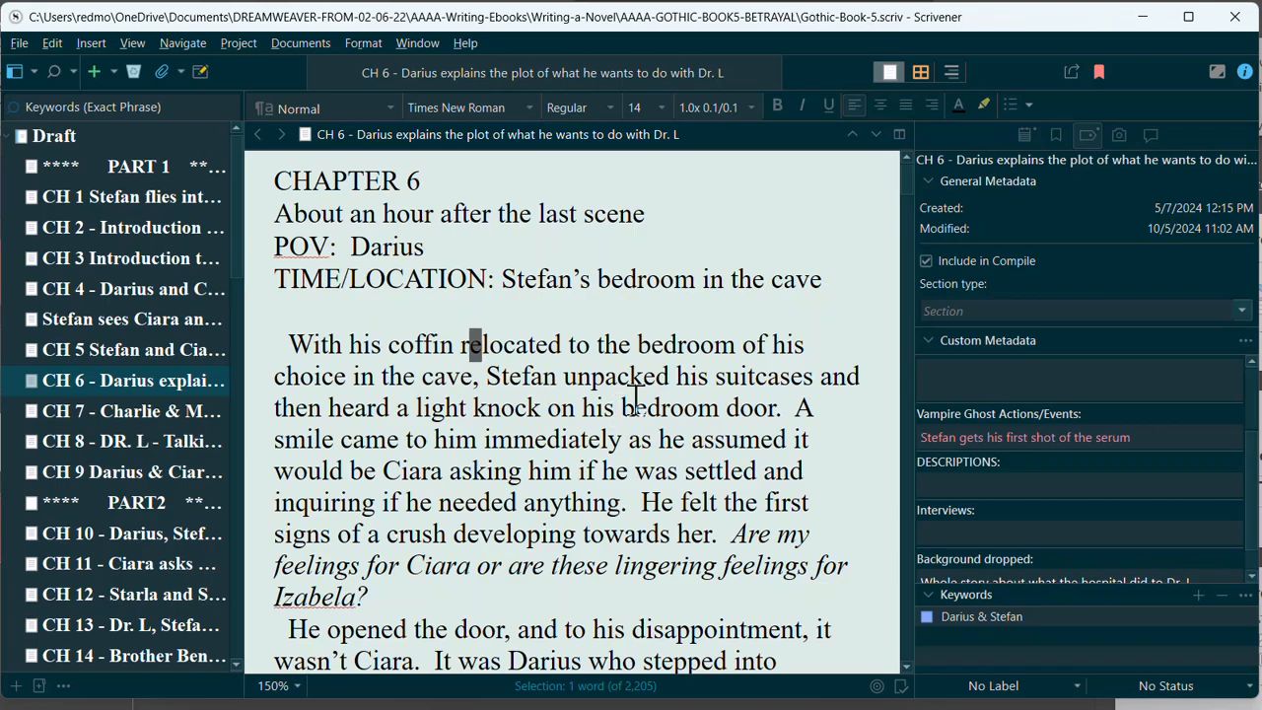
left_click(613, 372)
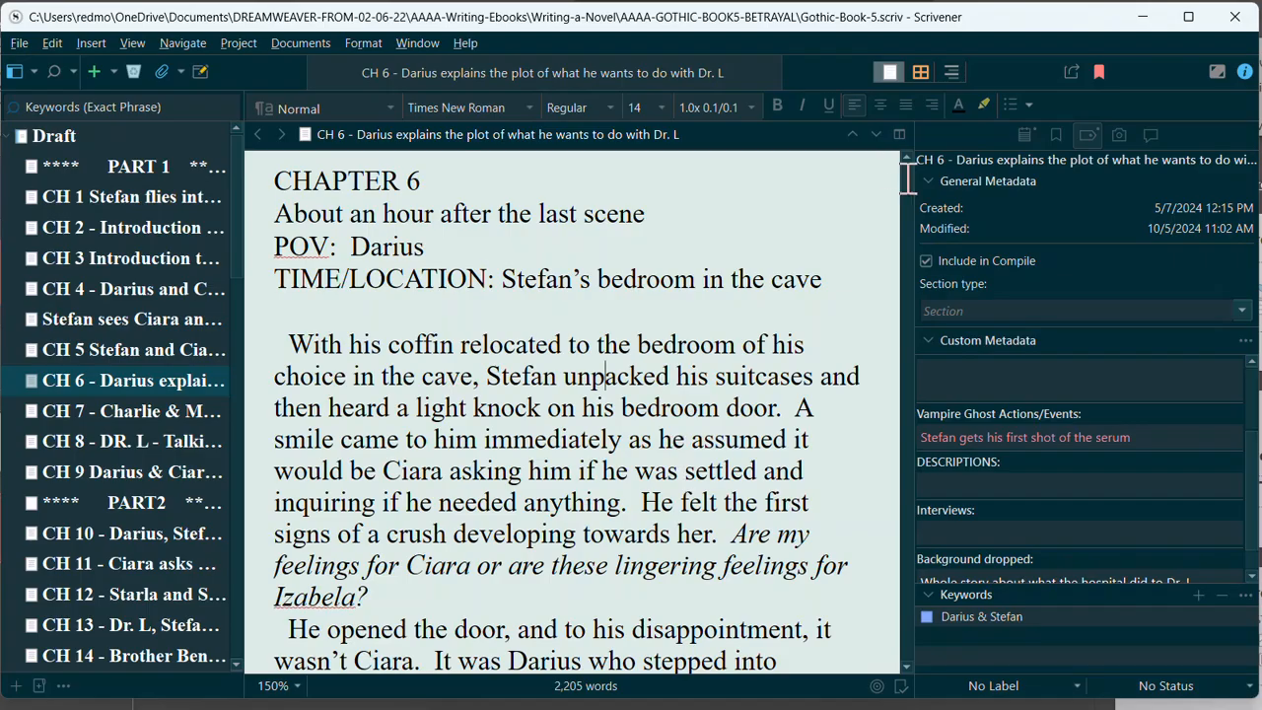
Step: Show CH 6's synopsis and notes, and look down the binder's chapter list to the TEMPLATES folder
left_click(1026, 135)
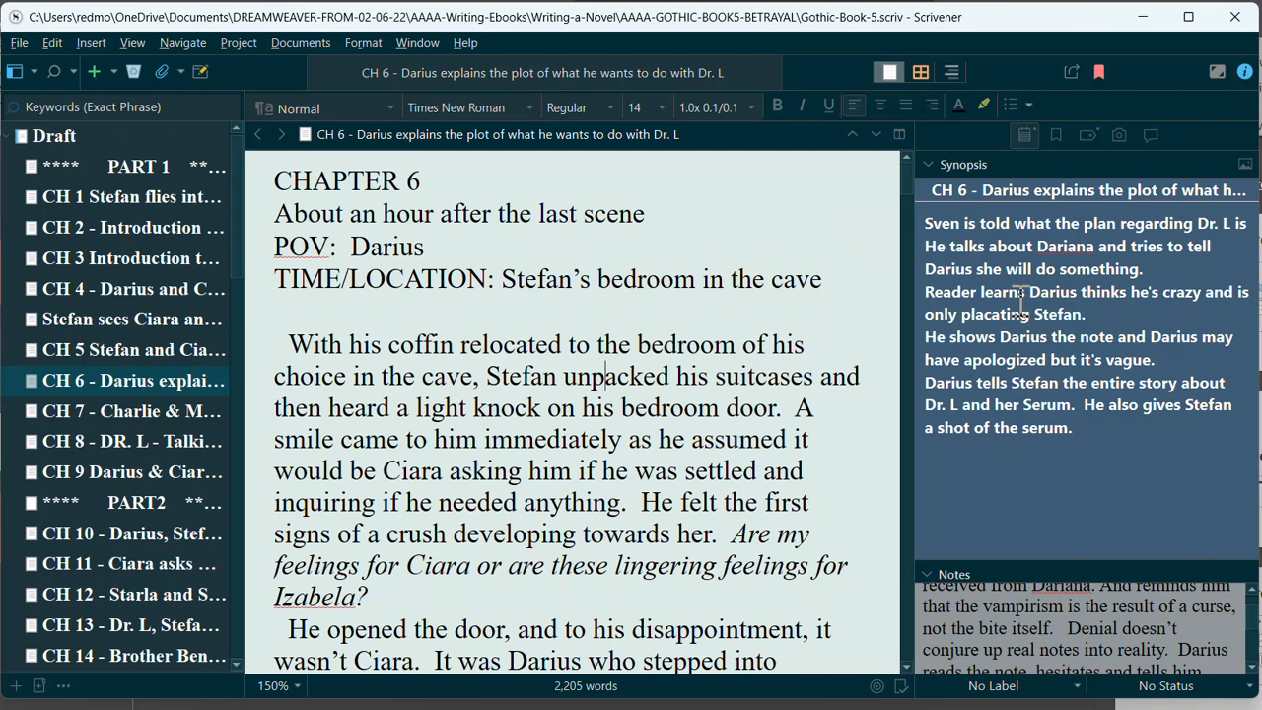
scroll(171, 567, "down", 3)
scroll(177, 572, "down", 6)
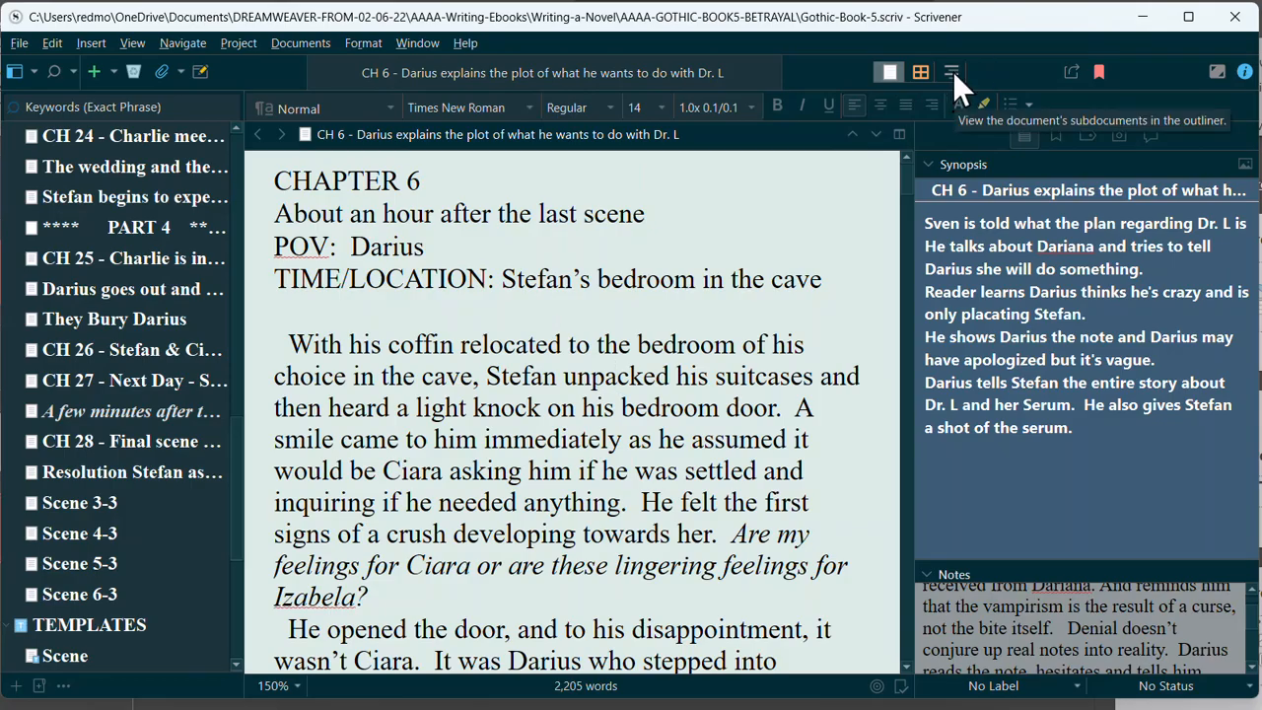
Step: Show the whole Draft folder as an outline, with the inspector hidden and the binder narrowed
scroll(98, 340, "up", 10)
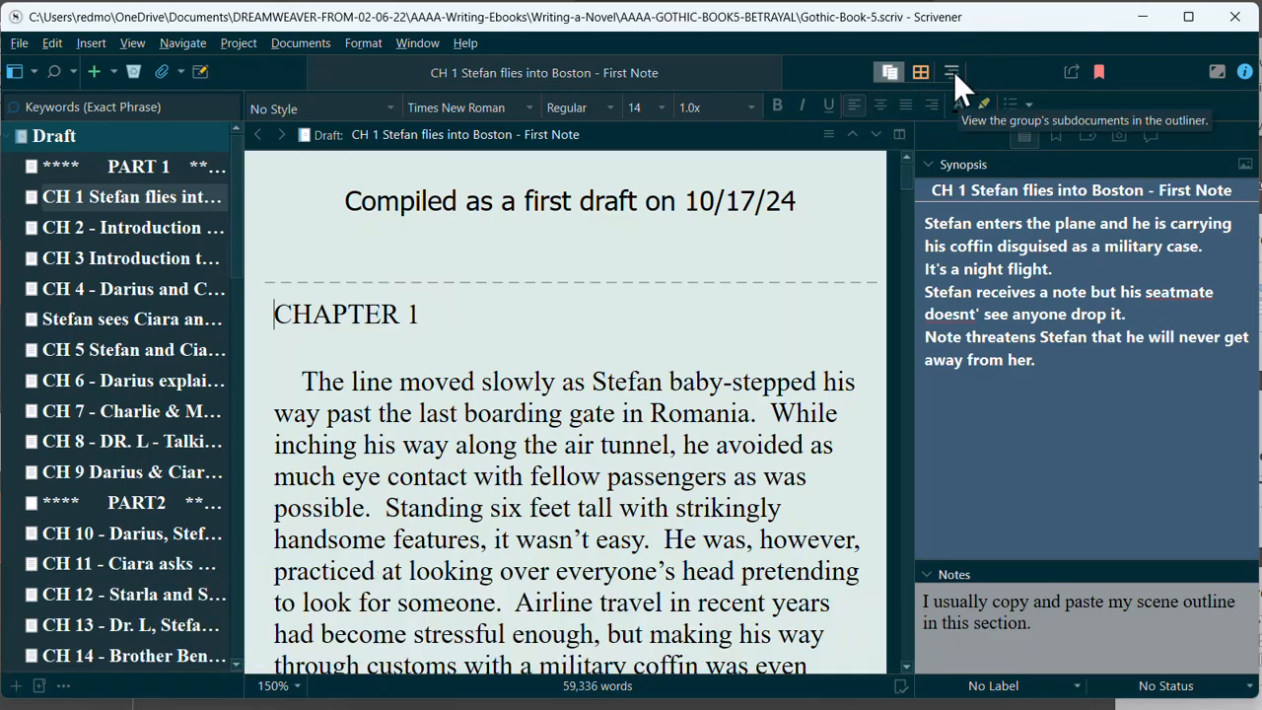
left_click(951, 72)
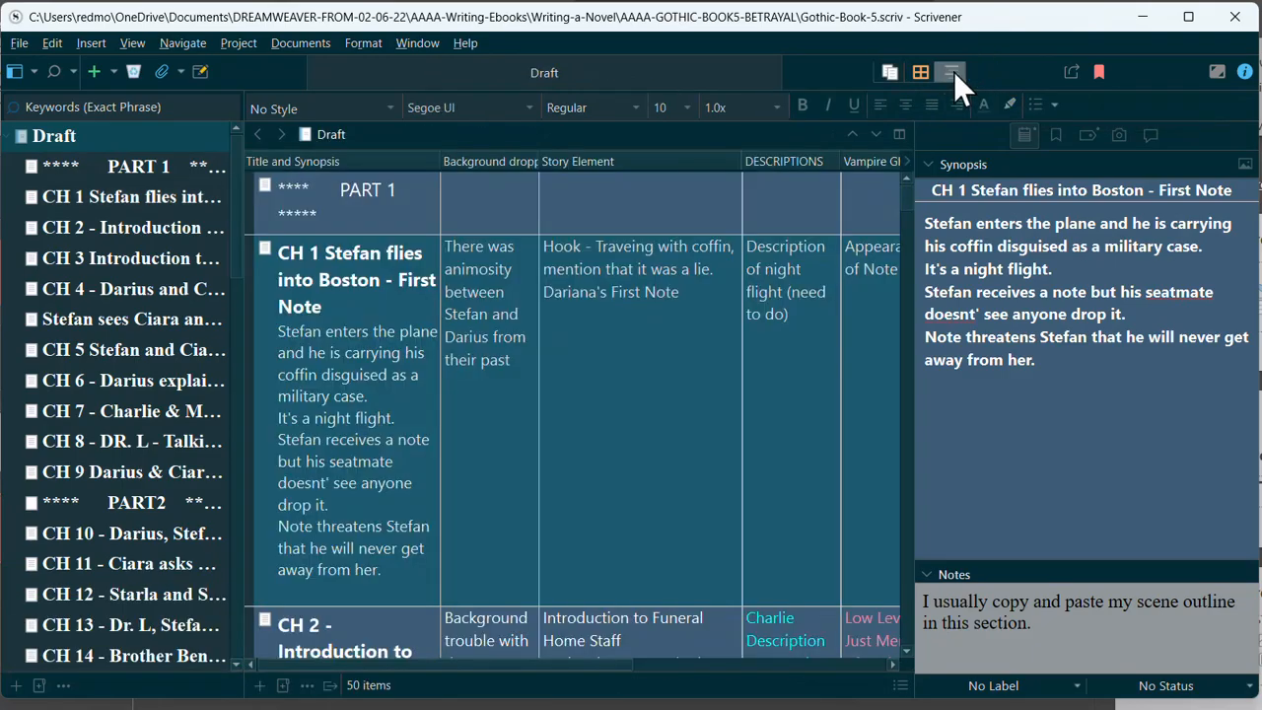
left_click(1244, 72)
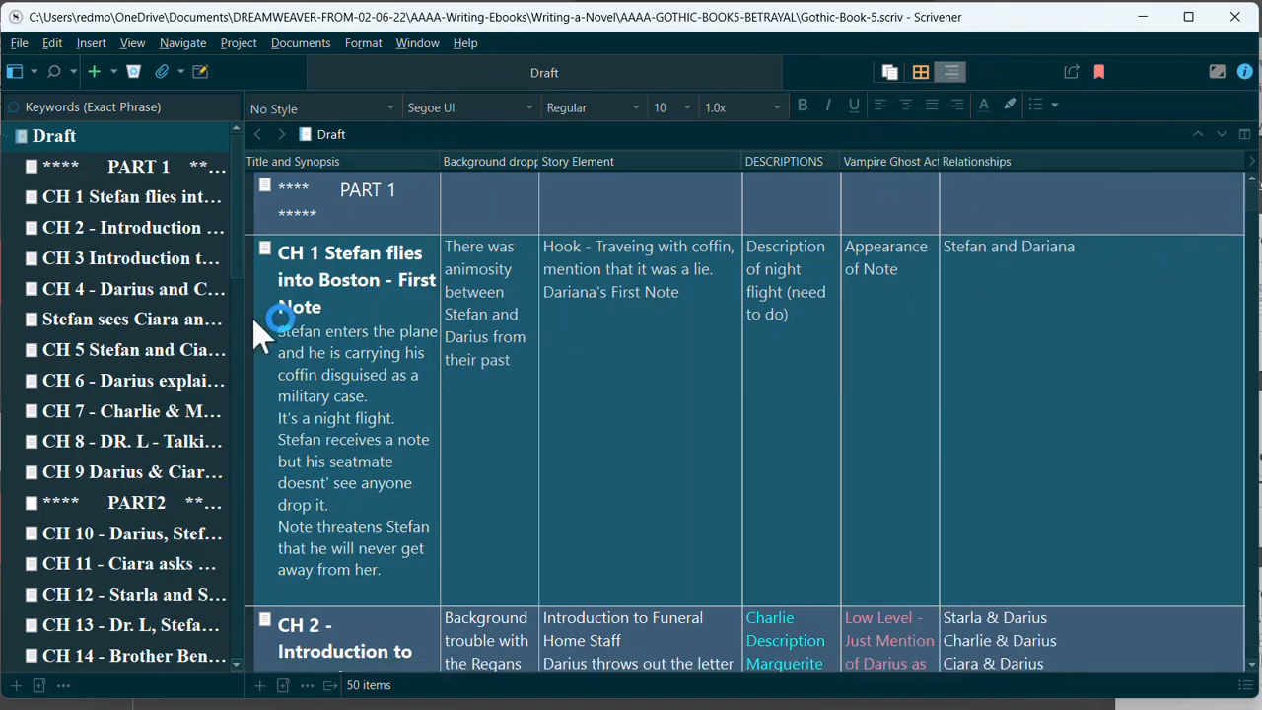
left_click_drag(243, 316, 181, 319)
Step: Look through the Draft outline's columns from CH 1 down to CH 7 and back to PART 1
scroll(1036, 403, "down", 15)
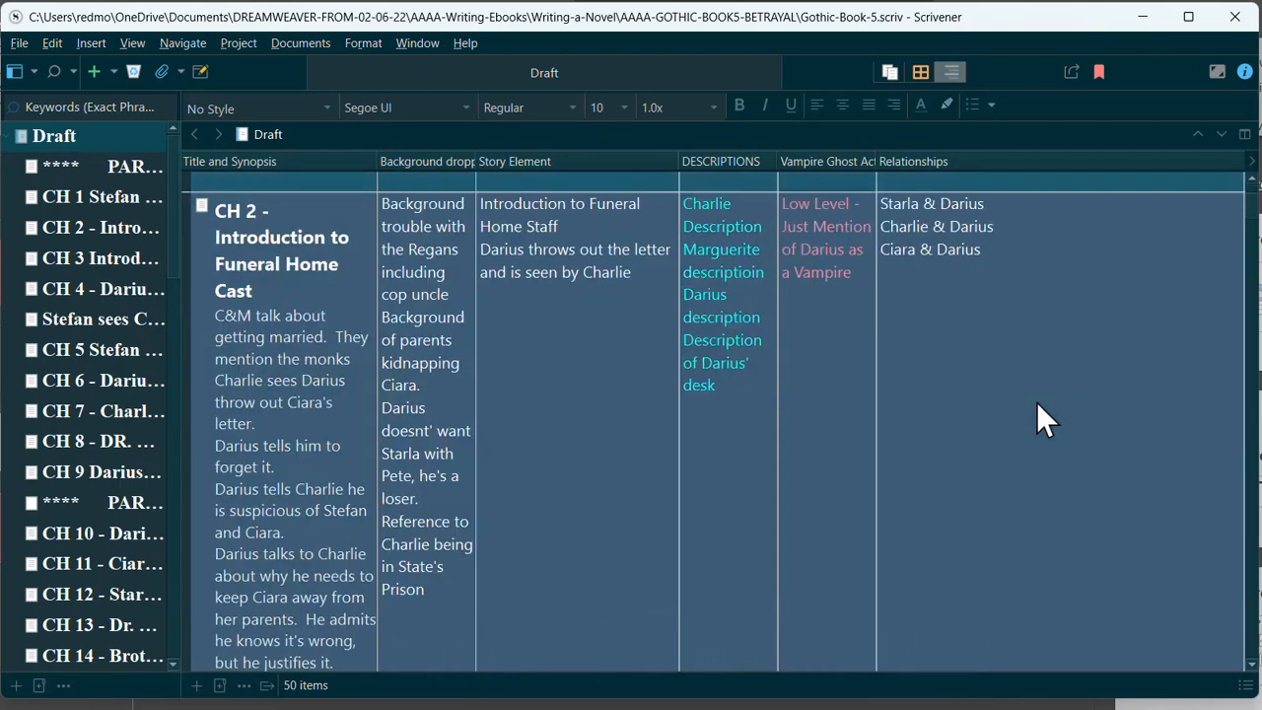
scroll(1036, 402, "down", 4)
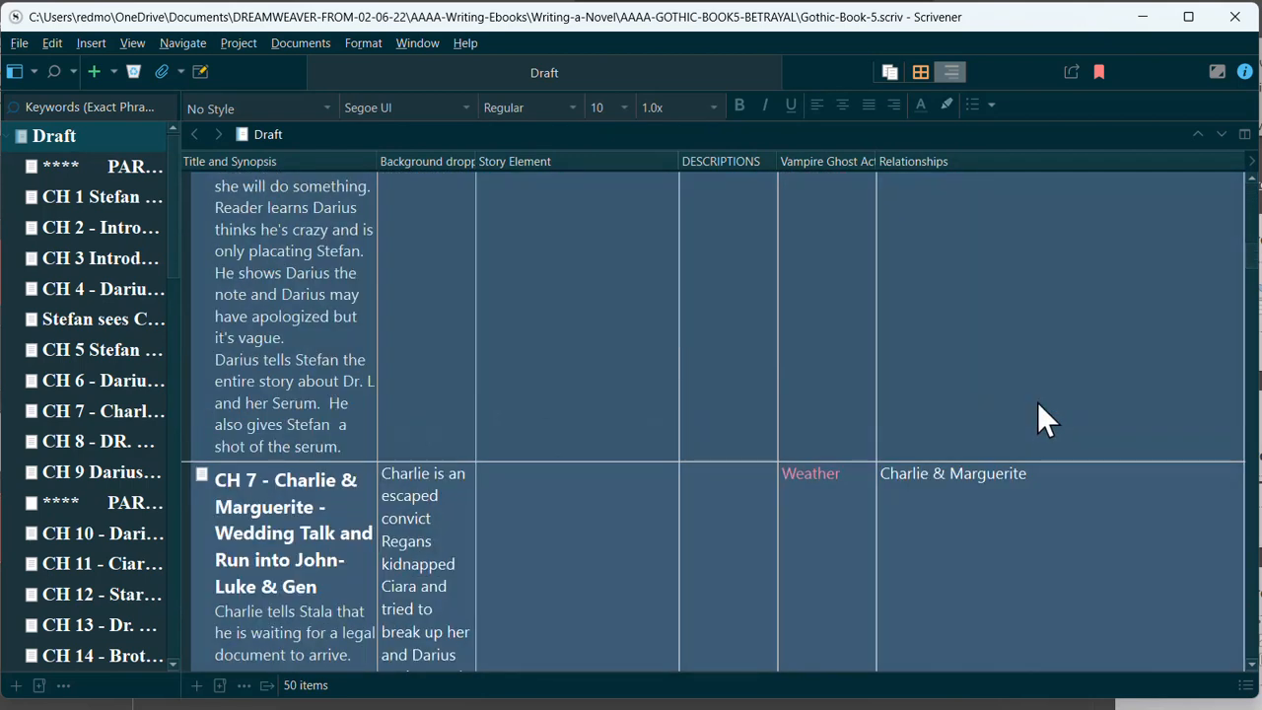
scroll(1036, 402, "up", 4)
scroll(1036, 402, "up", 15)
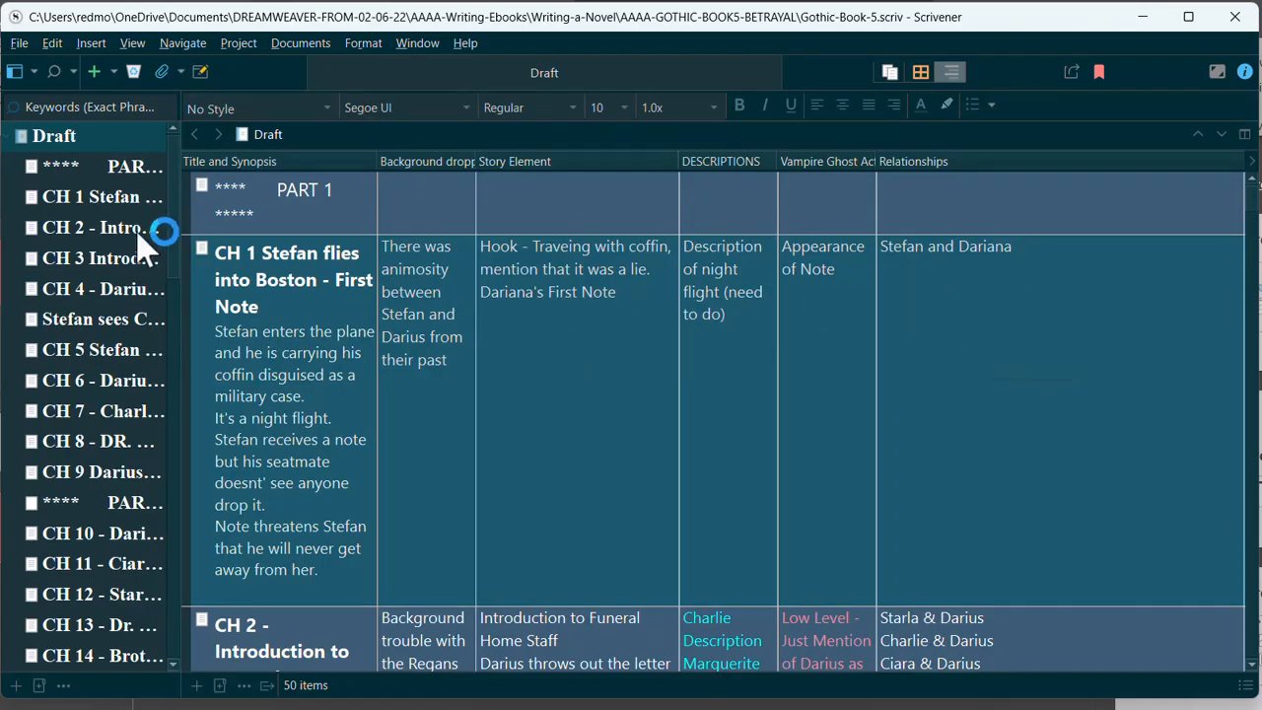
Step: Hide the Relationships column in the Draft outline
left_click(135, 48)
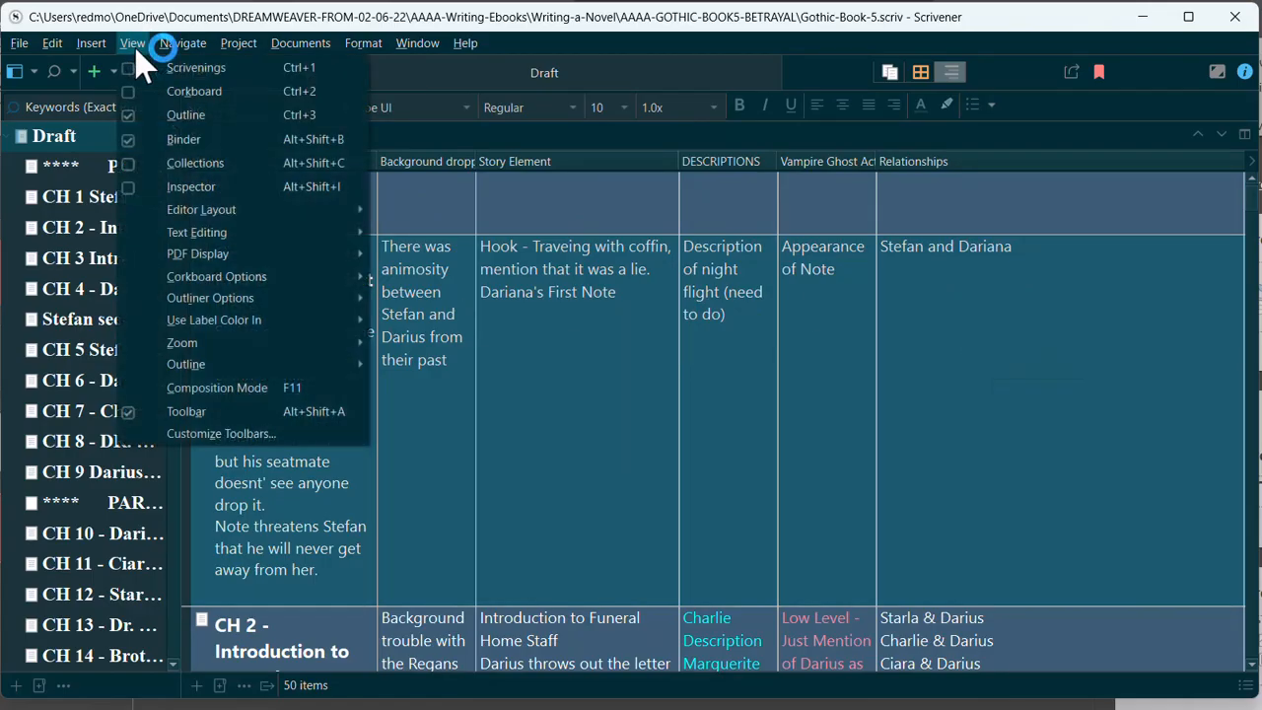
left_click(218, 300)
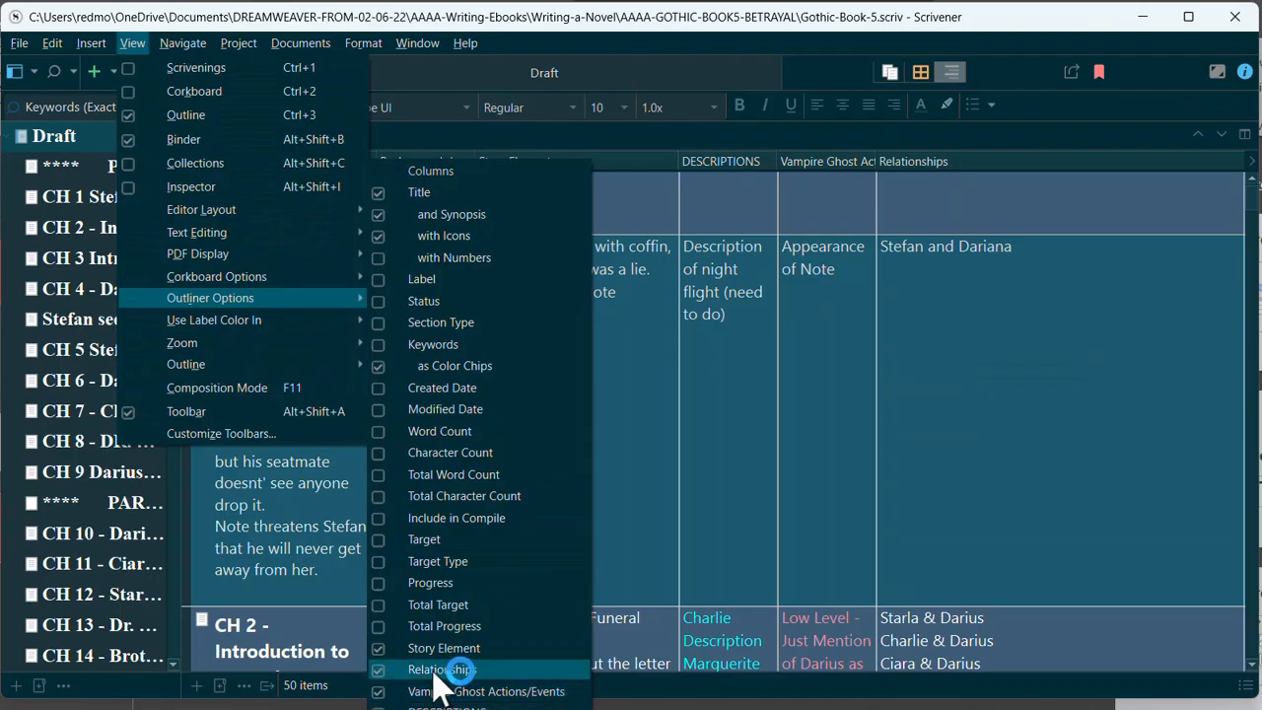
left_click(379, 669)
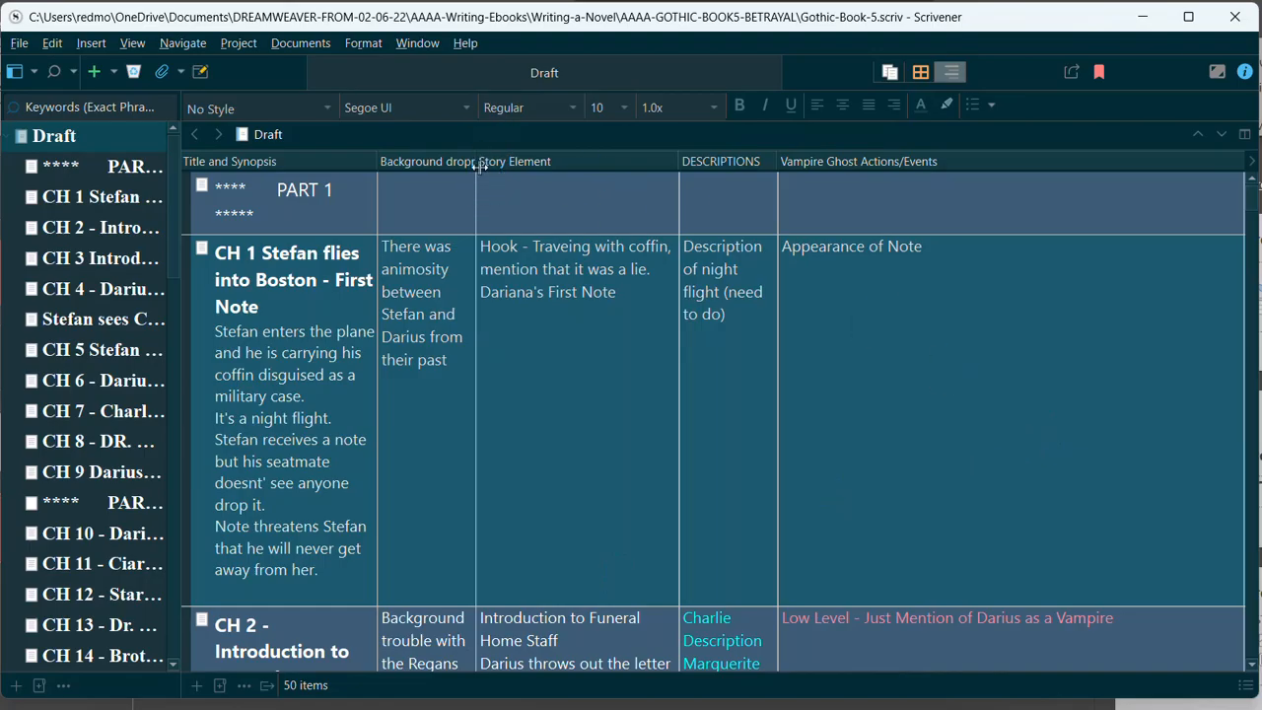
Step: Widen the outline's Background dropped, Story Element, and Title and Synopsis columns, and sort the rows by Story Element
left_click_drag(475, 167, 717, 168)
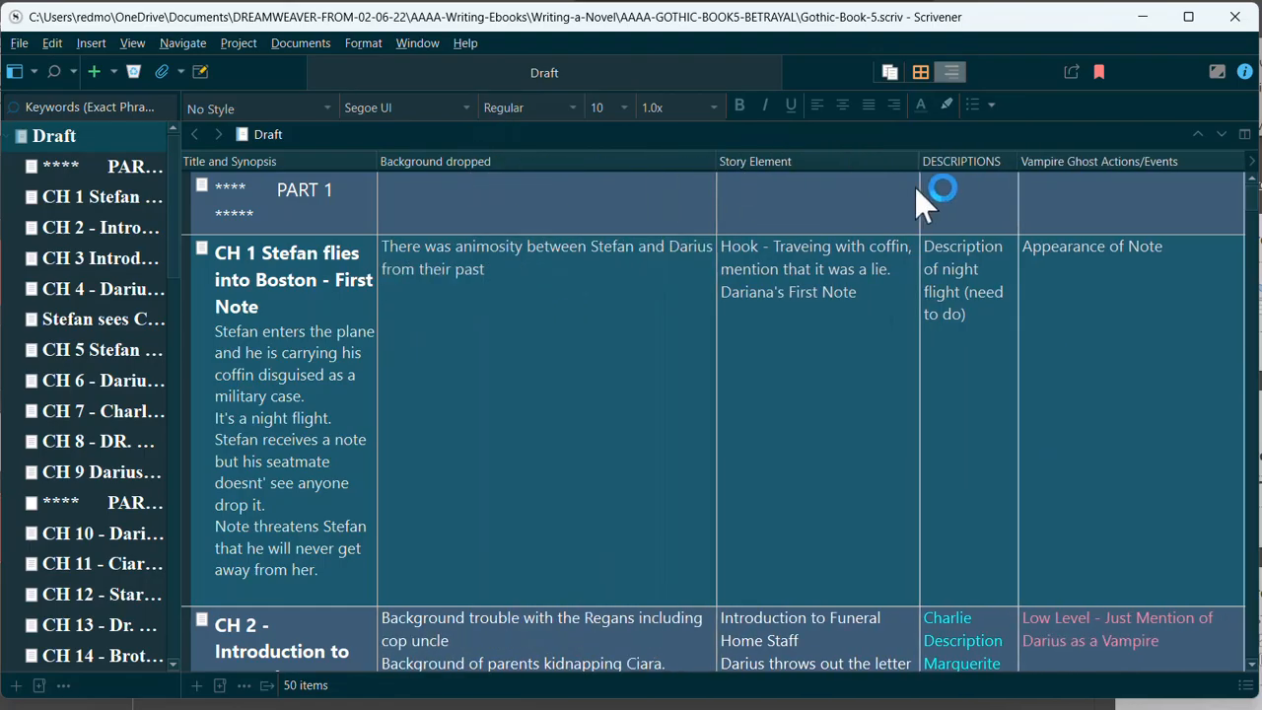
left_click(916, 165)
left_click_drag(919, 166, 976, 165)
left_click(486, 261)
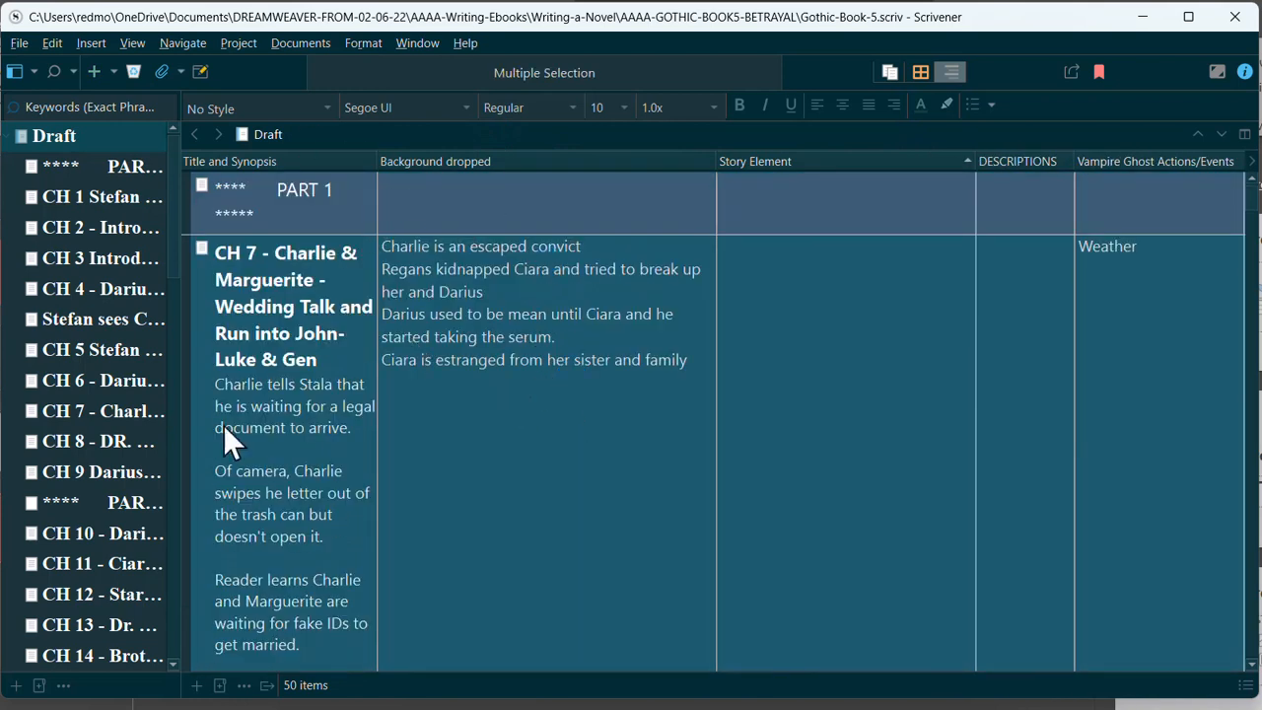
left_click_drag(379, 170, 651, 162)
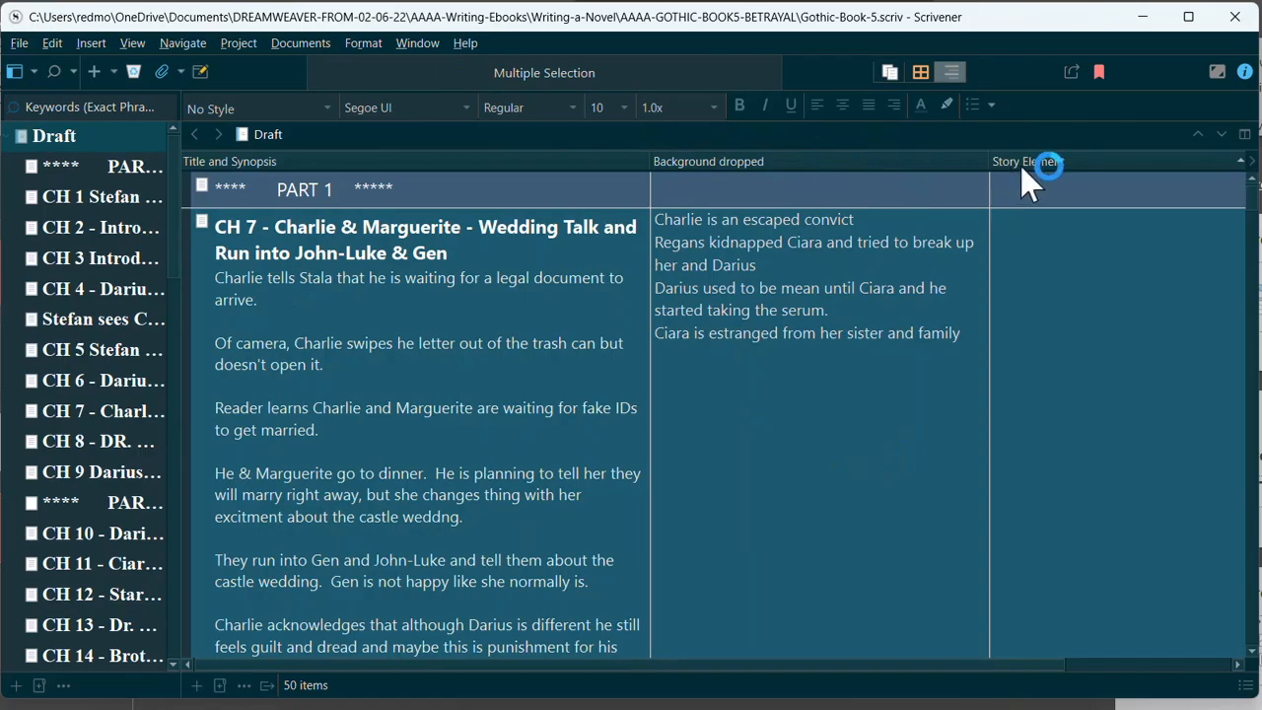
Step: Turn off the Story Element column in the Draft outline
left_click(132, 43)
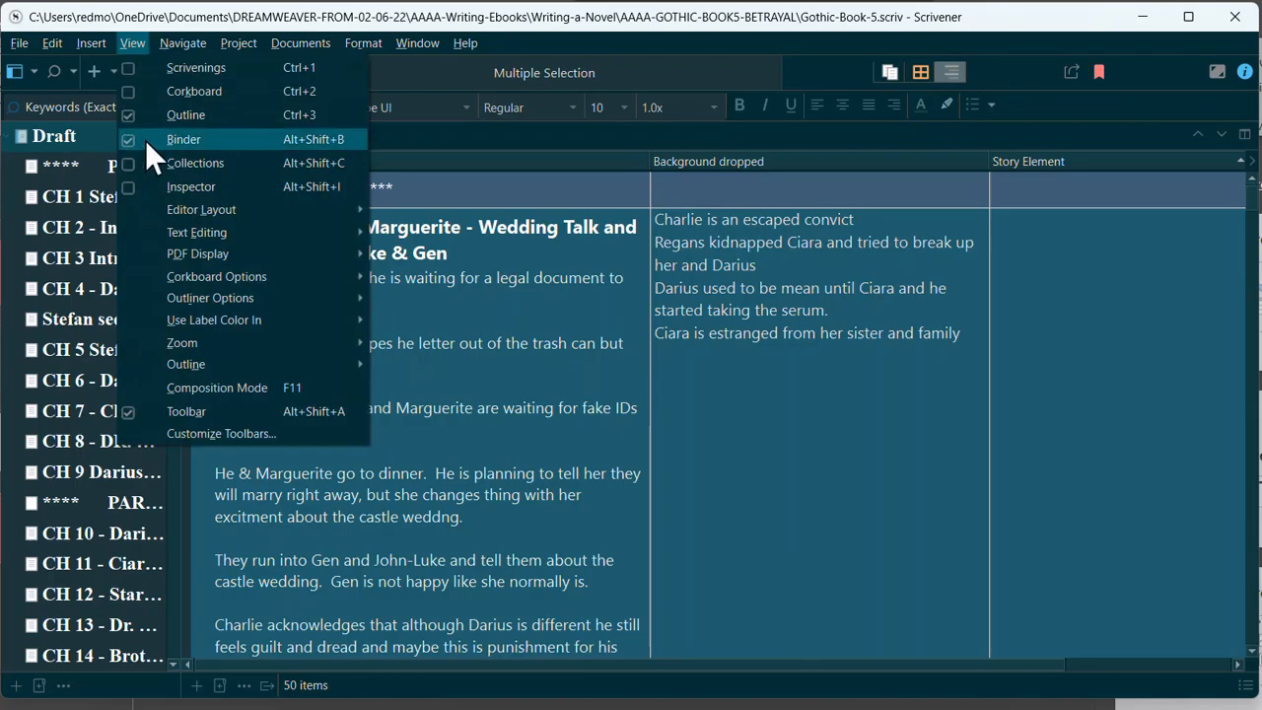
left_click(196, 188)
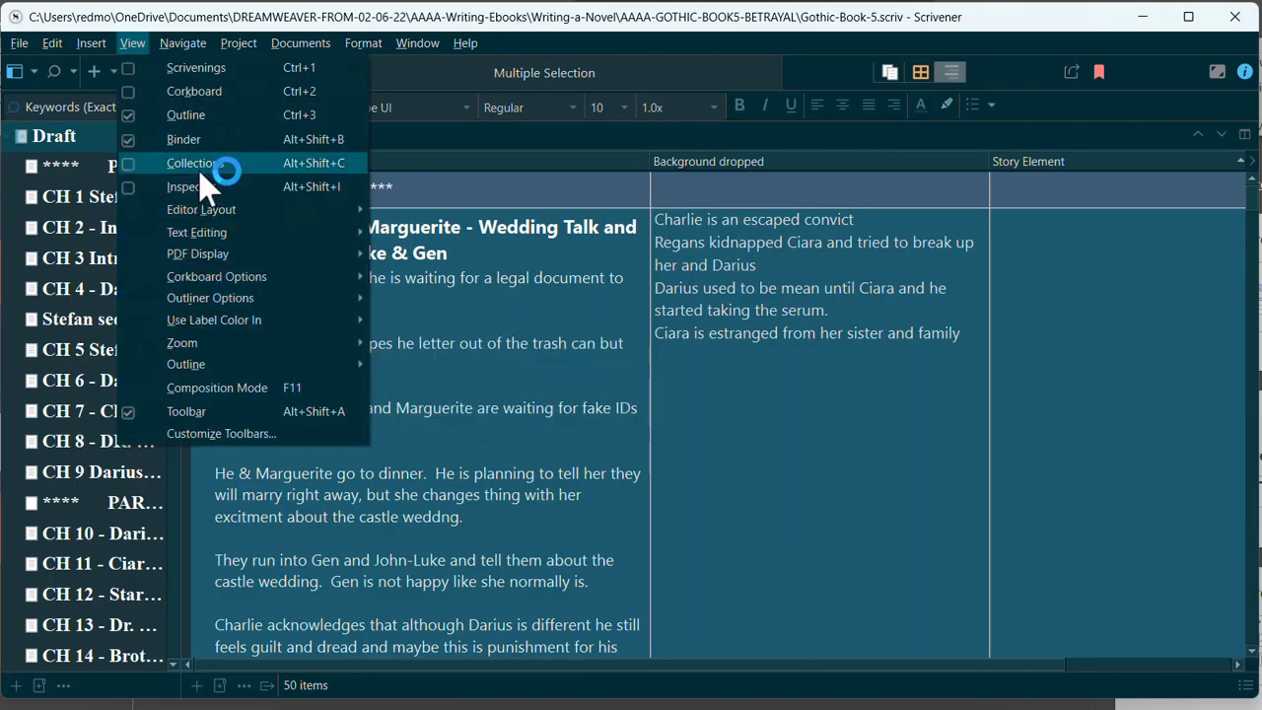
mouse_move(220, 303)
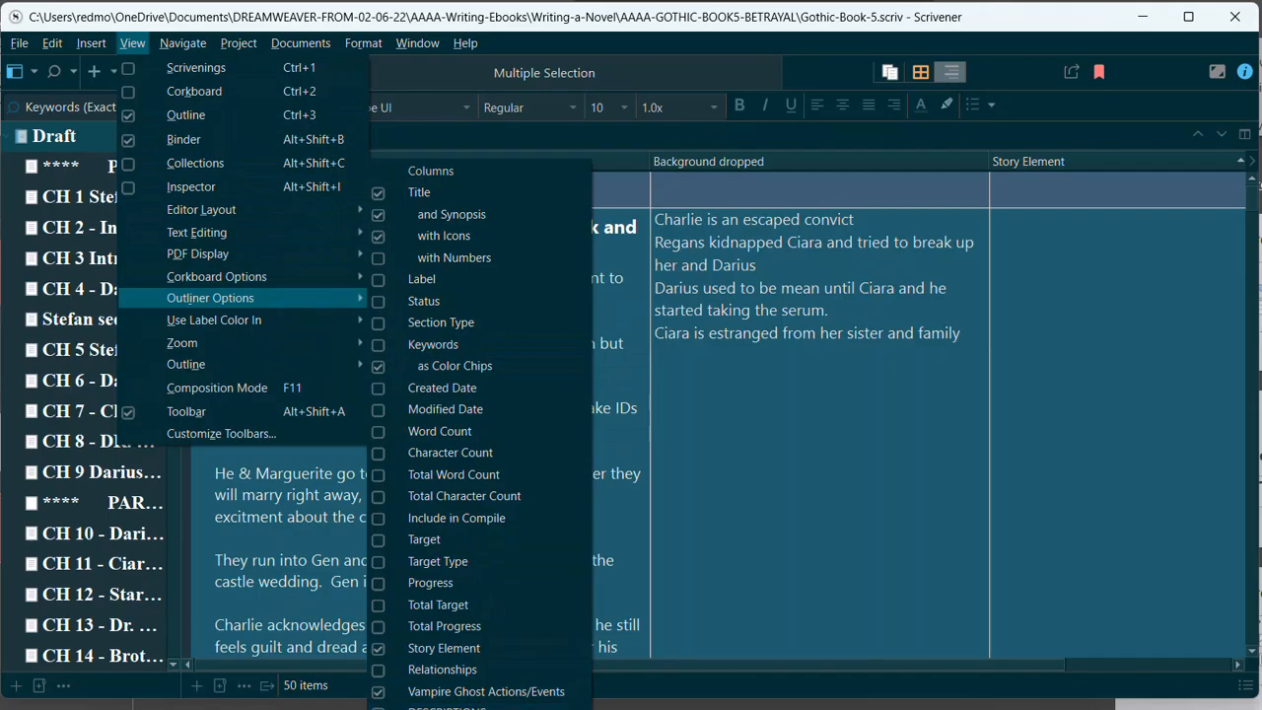
left_click(380, 648)
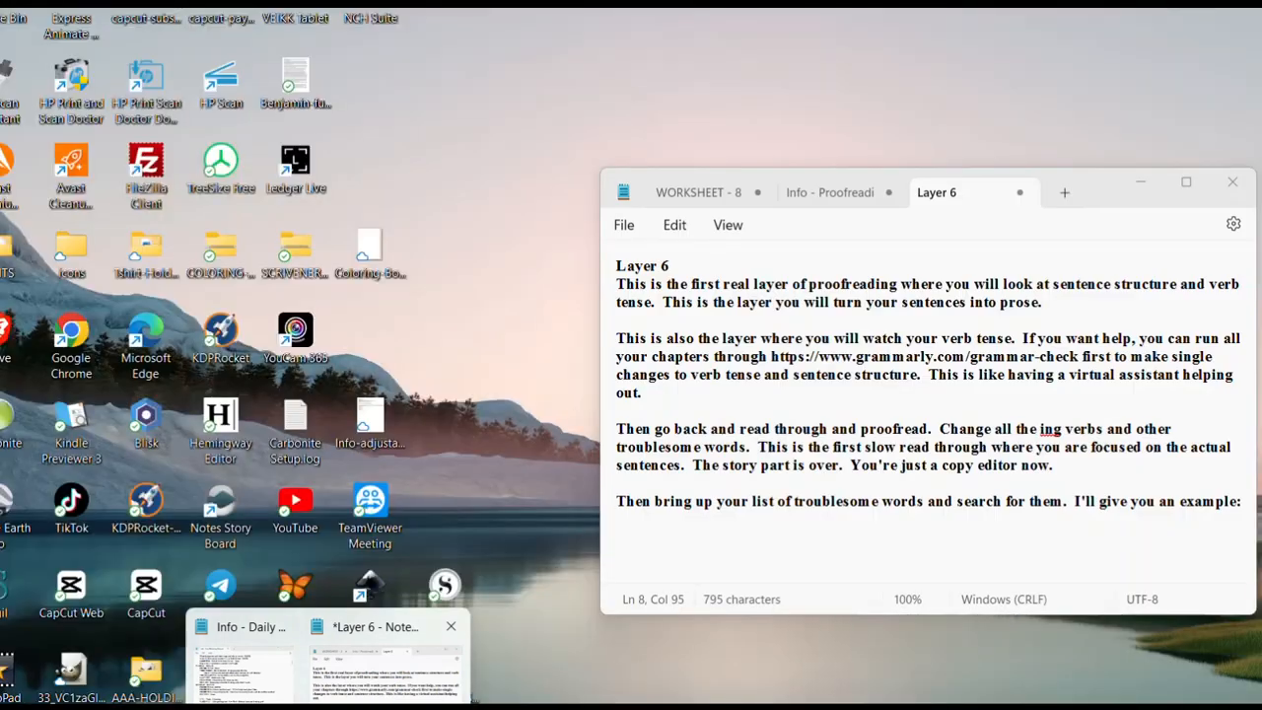
Step: Switch to Notepad, show the Info - Proofreading notes, and enlarge their window over the manuscript
left_click(357, 643)
left_click(847, 195)
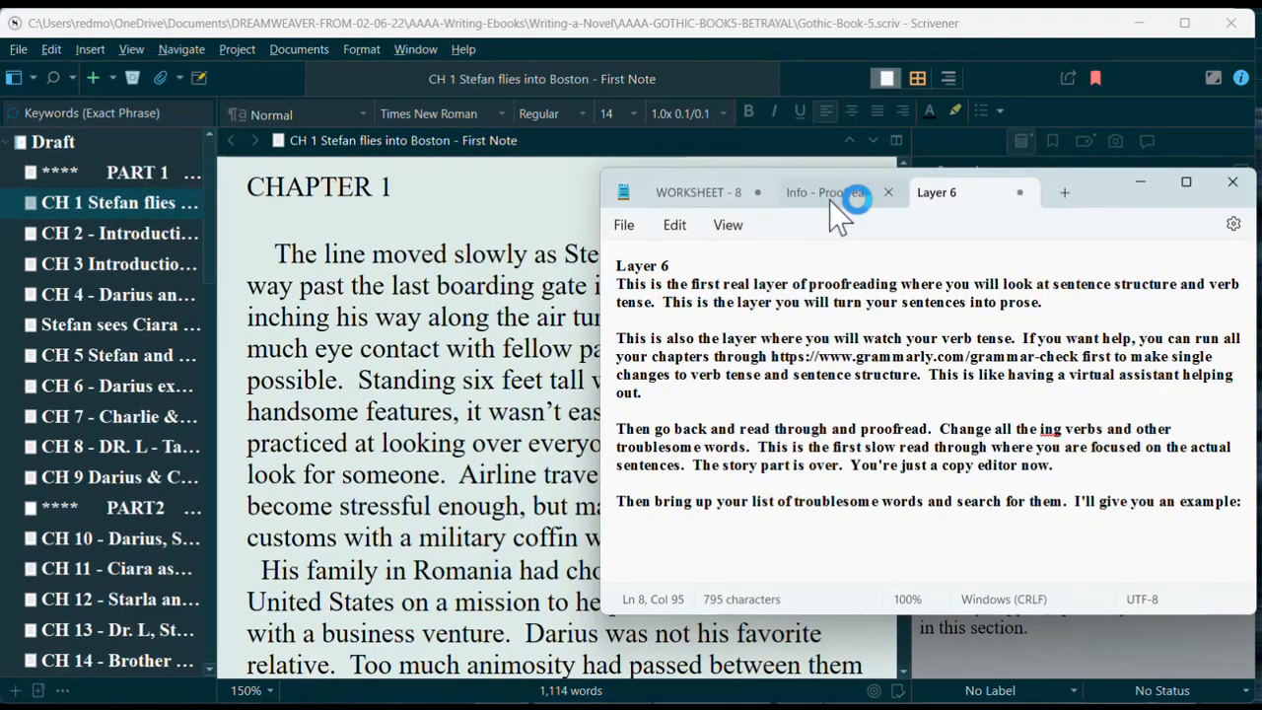
left_click_drag(1116, 191, 555, 37)
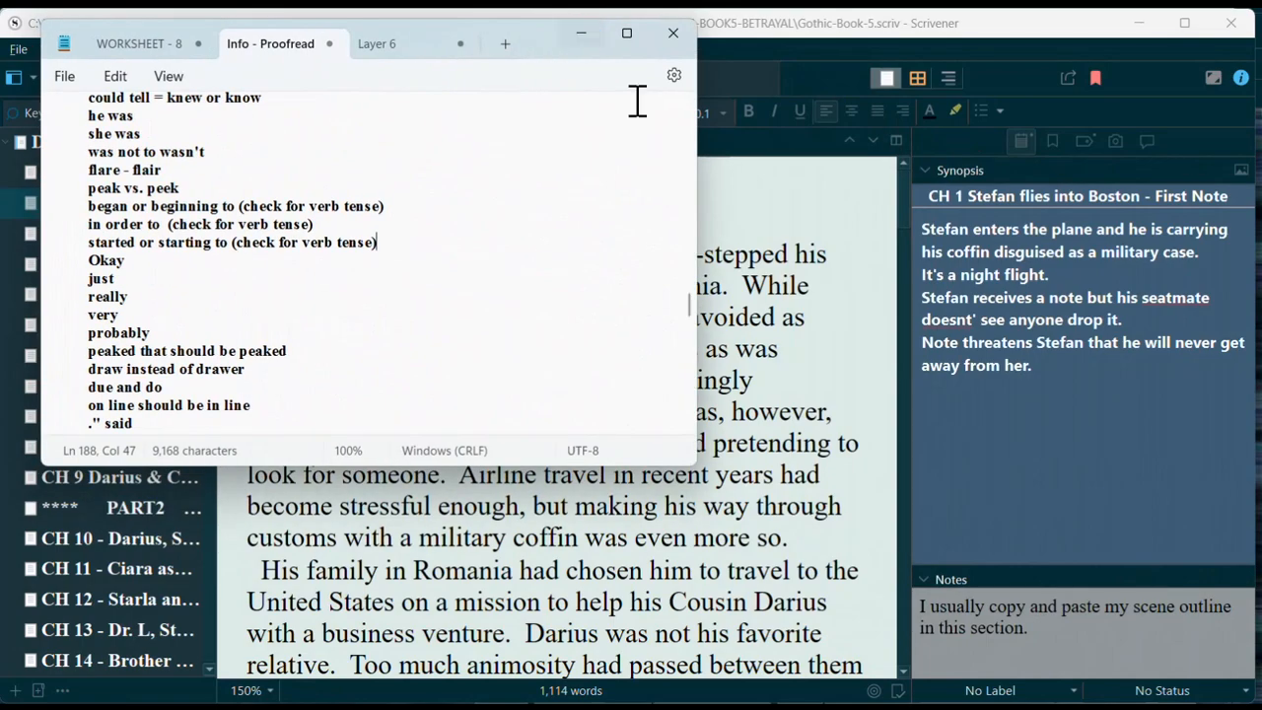
left_click_drag(690, 462, 1057, 700)
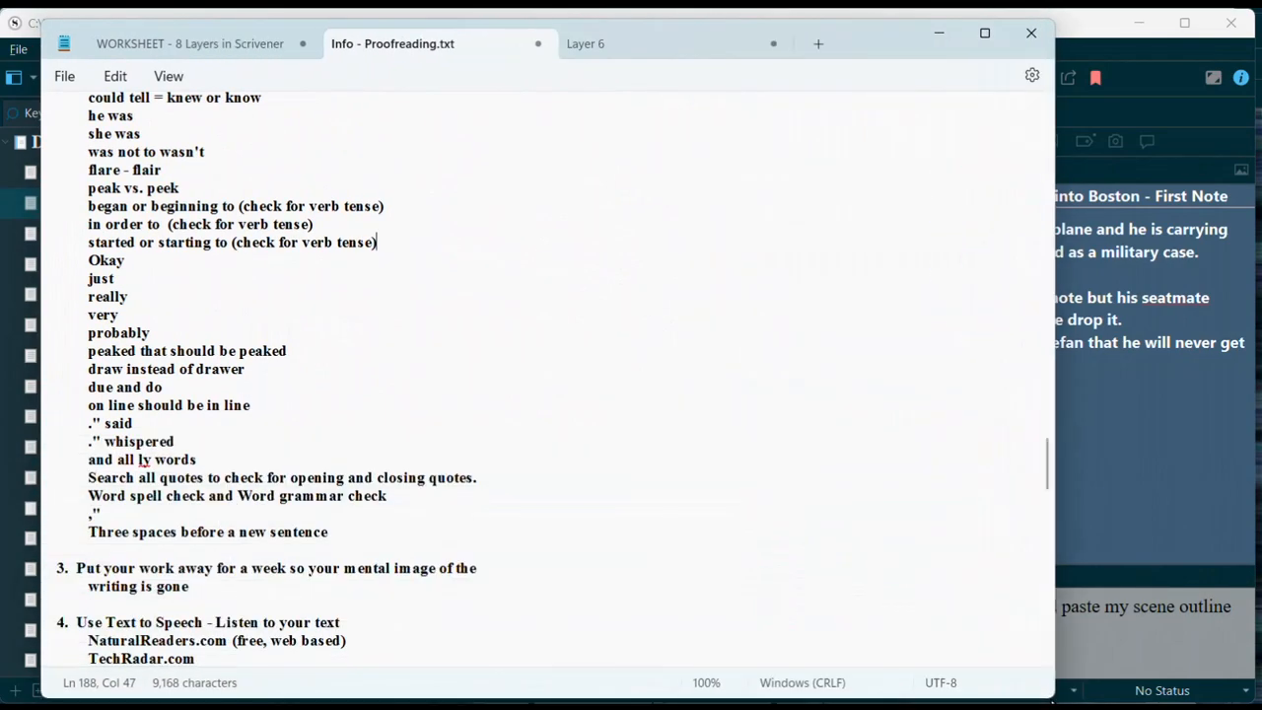
Step: Look through the list of overused words, highlighting "ing", "she could" and "probably", and put the notes away
scroll(588, 446, "up", 2)
scroll(588, 449, "up", 4)
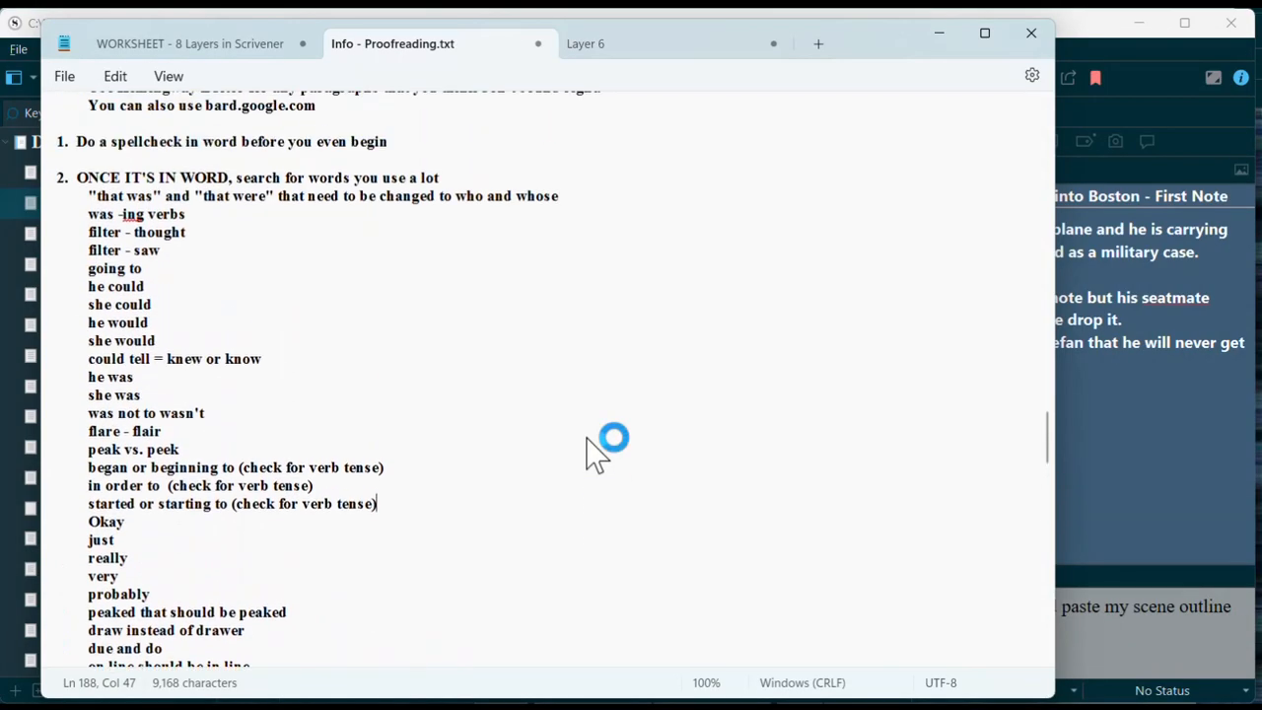
scroll(604, 426, "down", 2)
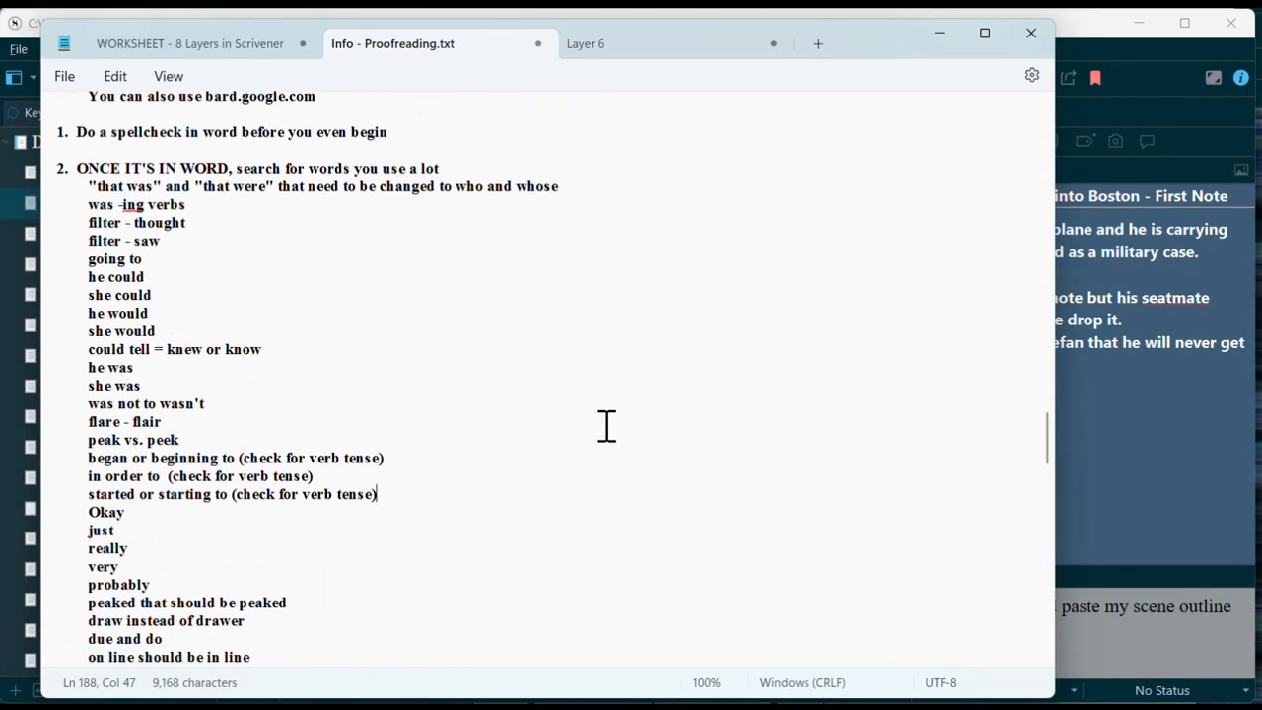
left_click_drag(122, 133, 144, 137)
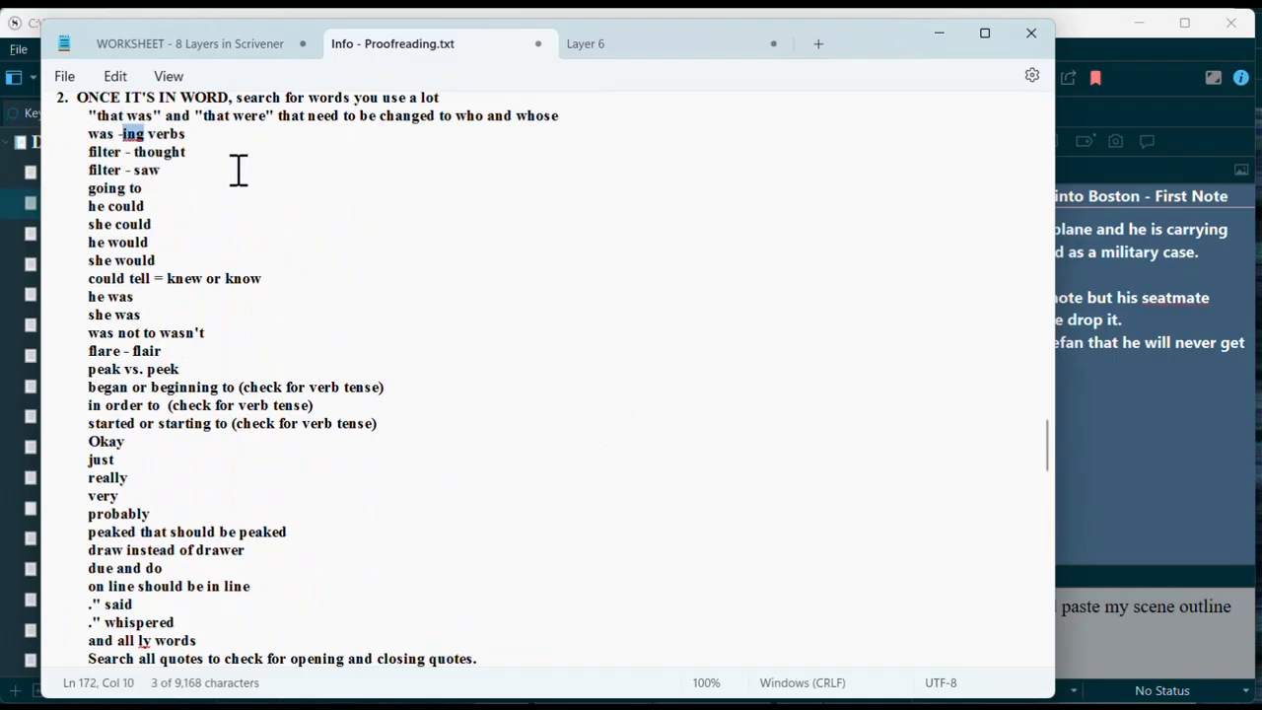
left_click_drag(88, 224, 167, 247)
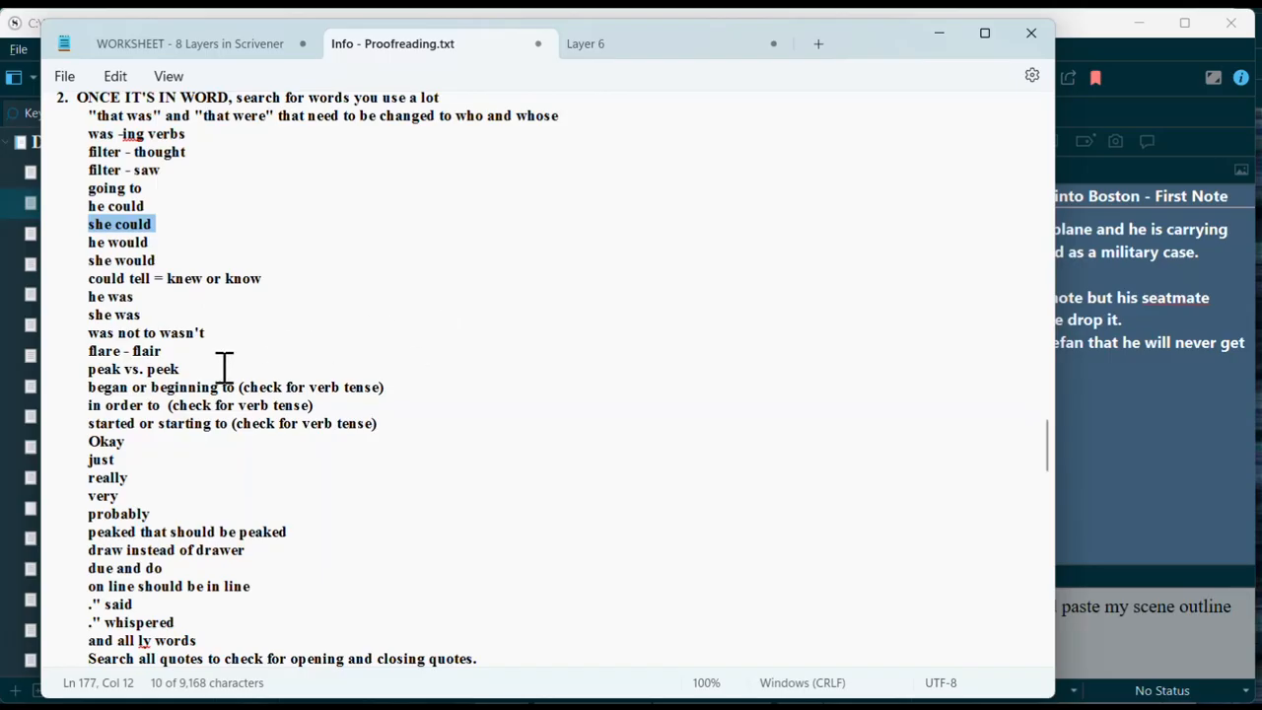
scroll(242, 525, "down", 2)
scroll(241, 525, "down", 2)
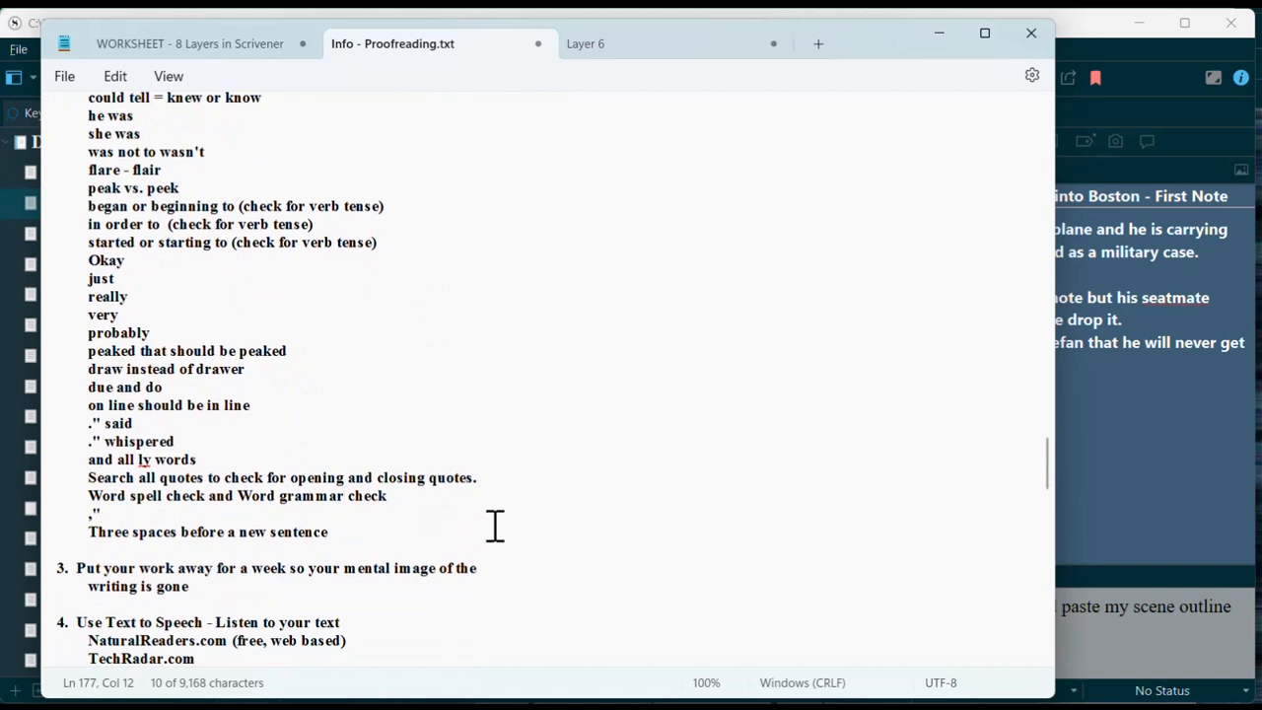
left_click_drag(89, 337, 165, 332)
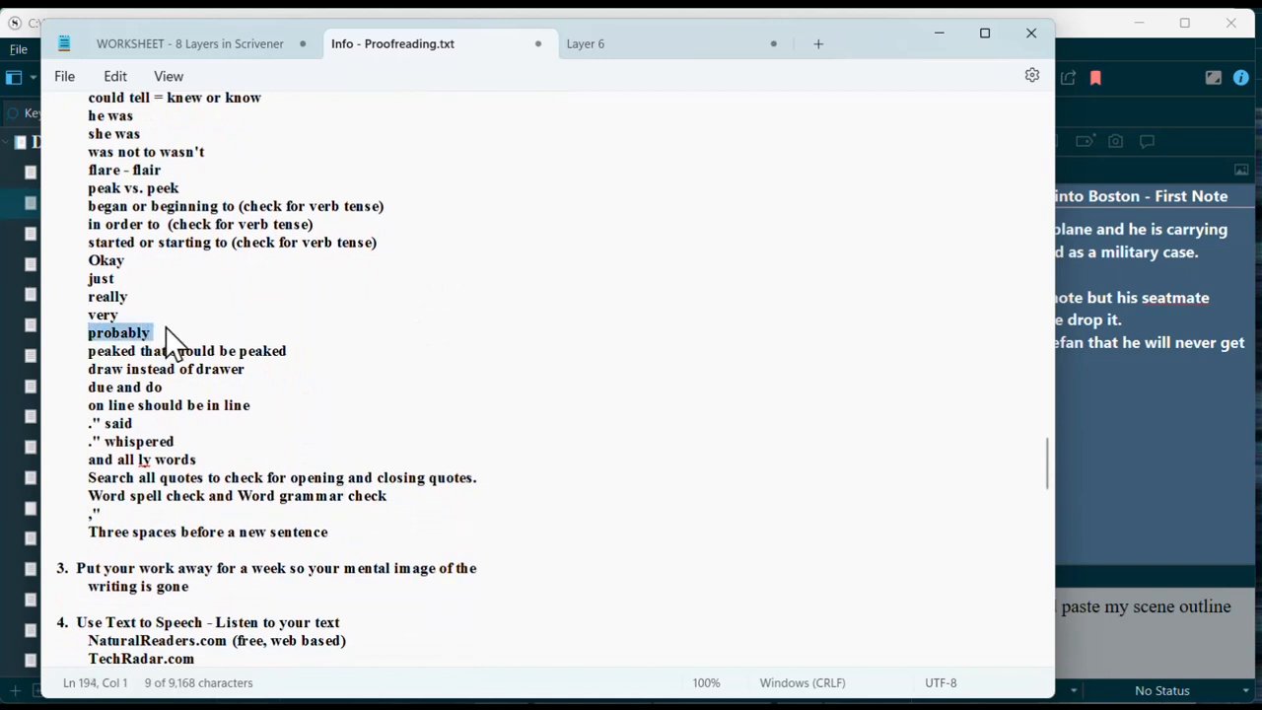
left_click(939, 34)
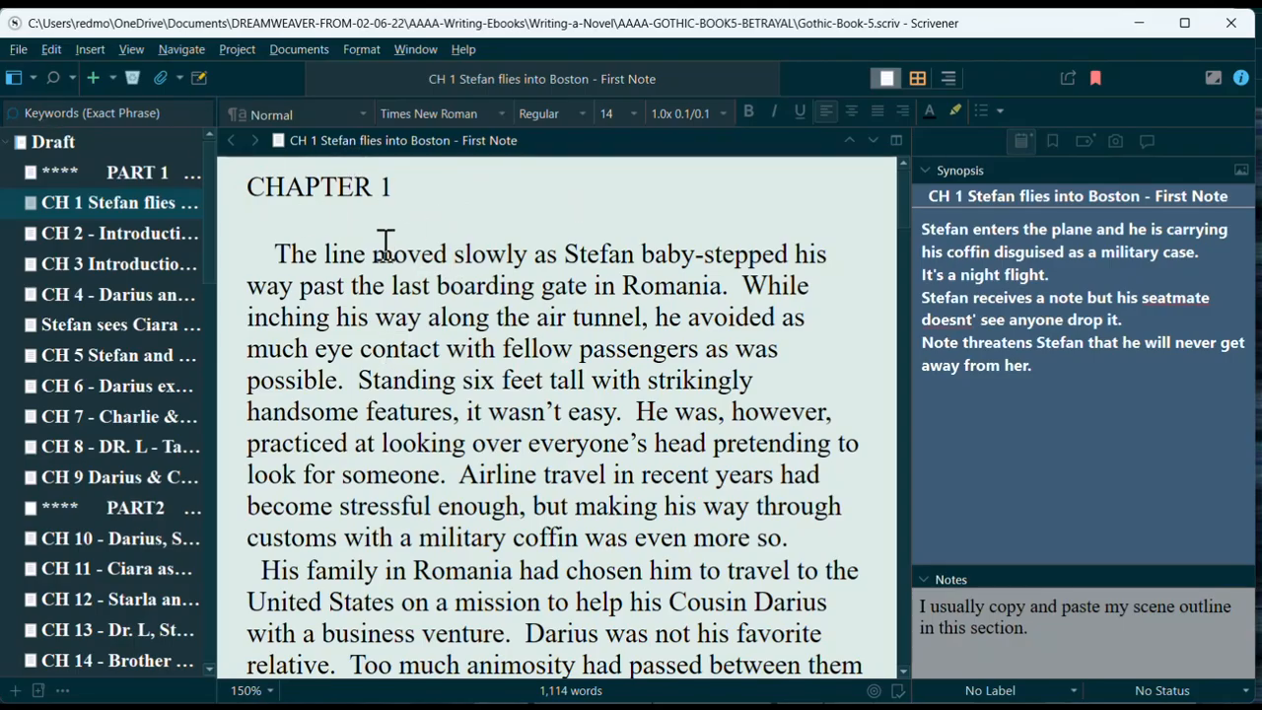
Step: Set up a Project Replace in Scrivener that changes "begin" to "BEGIN"
left_click(53, 48)
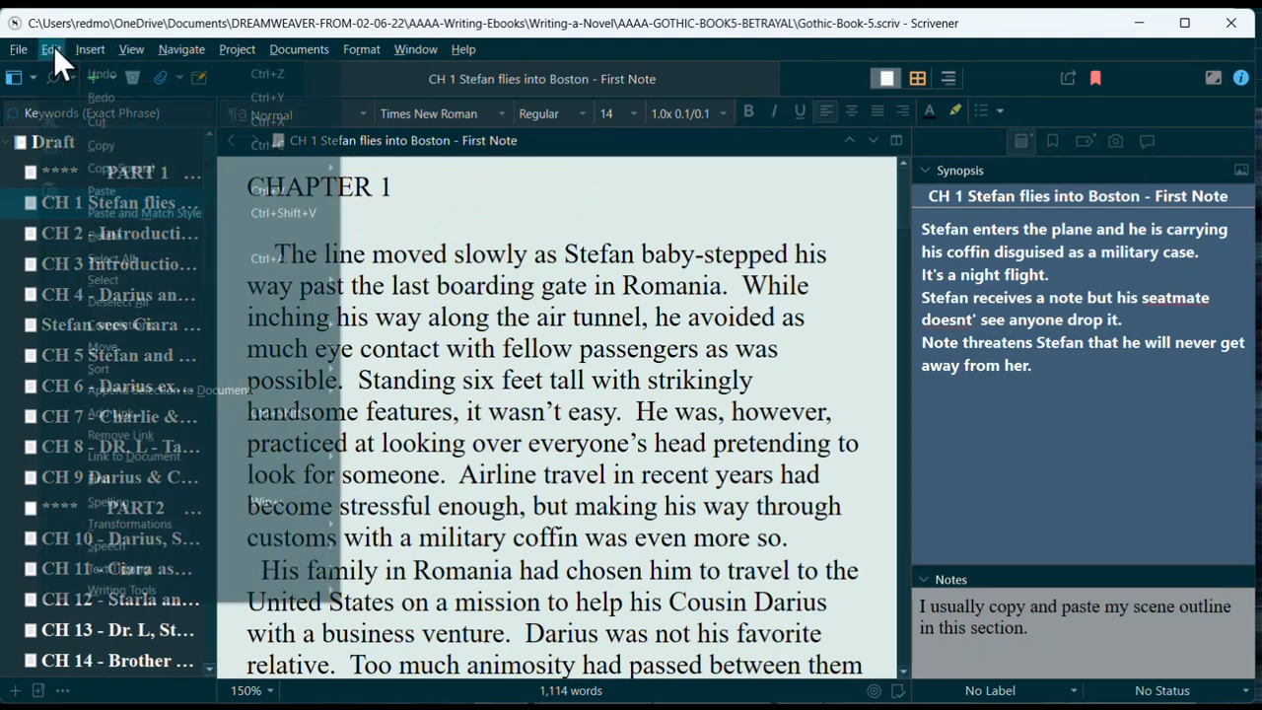
mouse_move(164, 479)
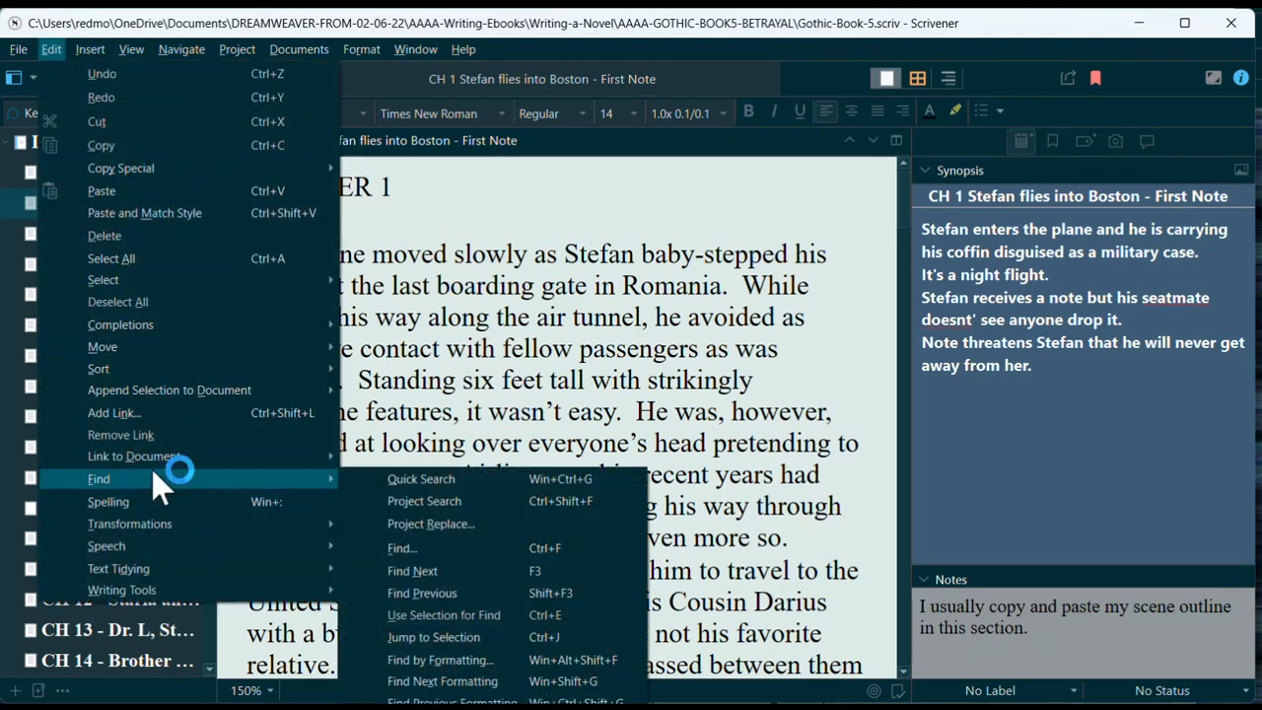
left_click(476, 526)
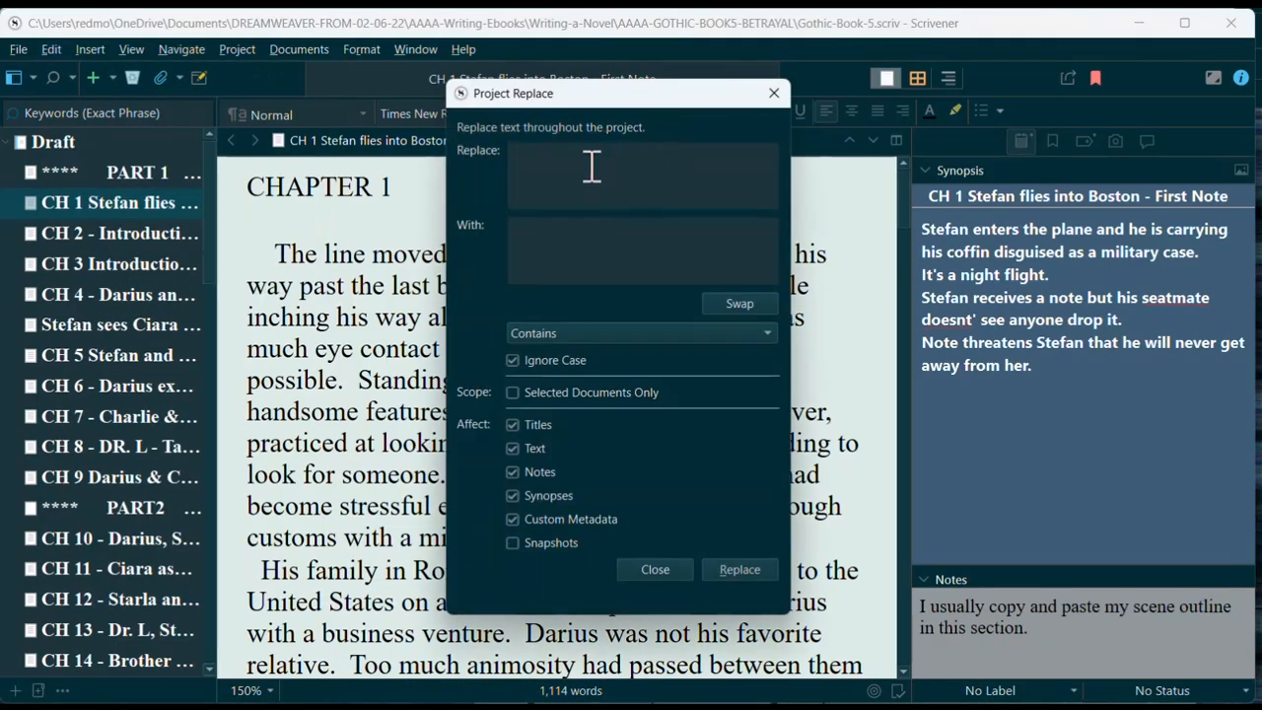
type("begin")
left_click(565, 233)
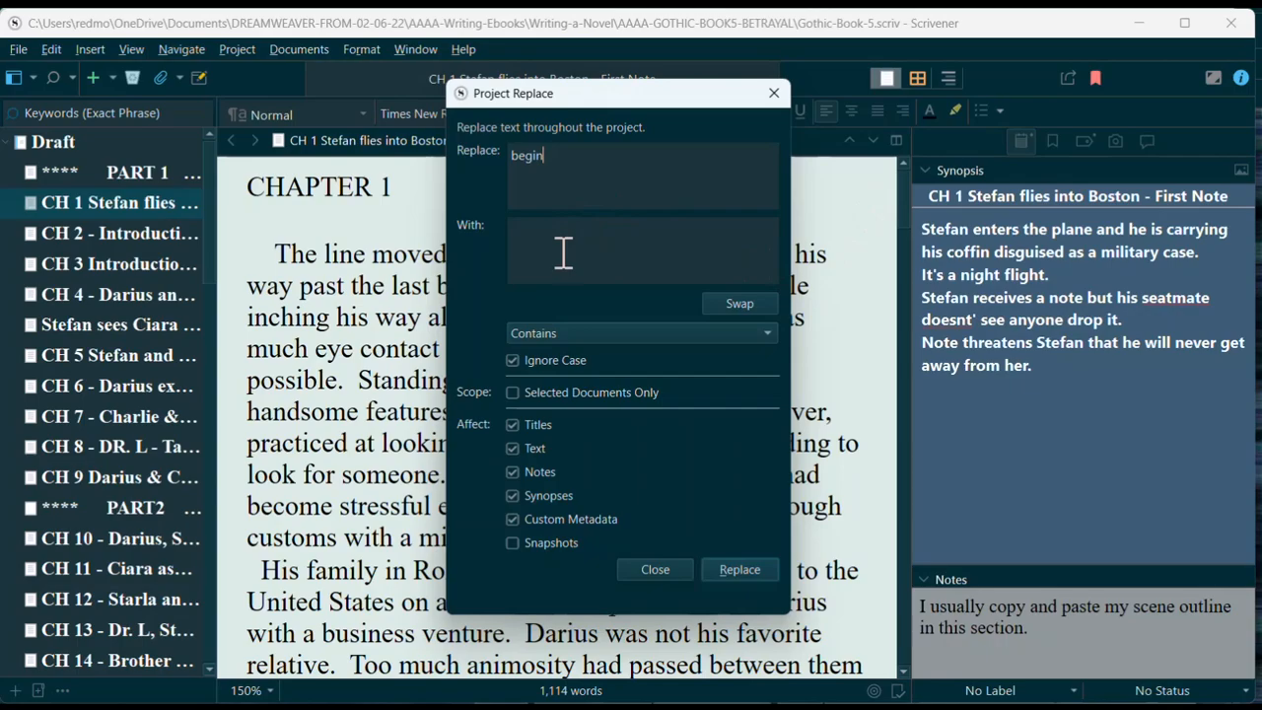
type("BEGIN")
Step: Make the replacement case-sensitive, limit it to Text without Titles, Notes, Synopses or Custom Metadata, and close Project Replace without running it
left_click(513, 361)
left_click(505, 519)
left_click(532, 425)
left_click(515, 471)
left_click(514, 495)
left_click(514, 519)
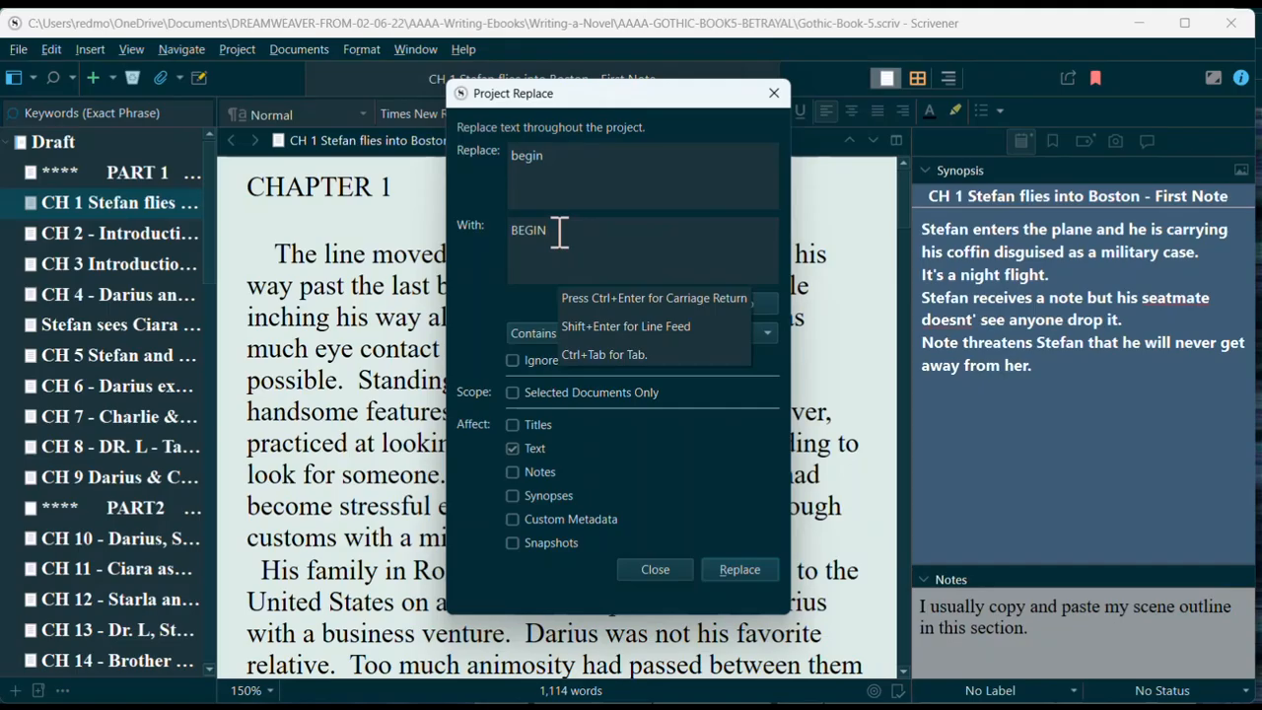
left_click(660, 569)
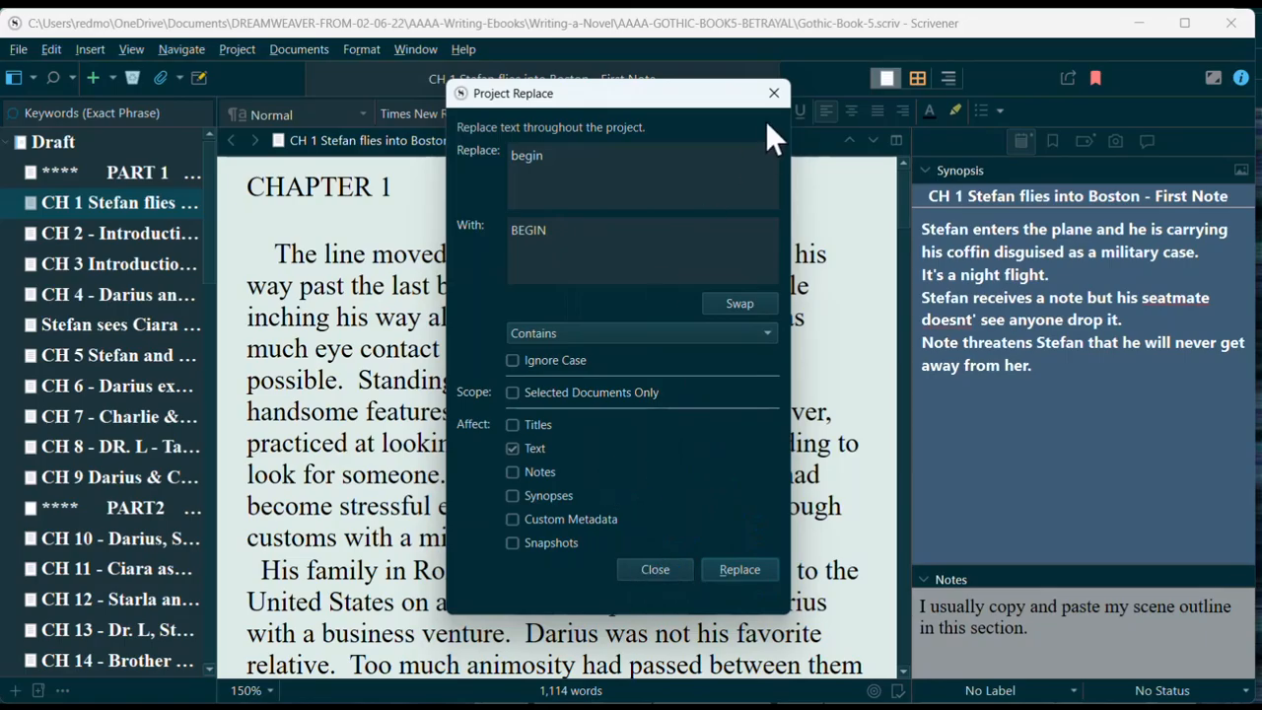
left_click(774, 93)
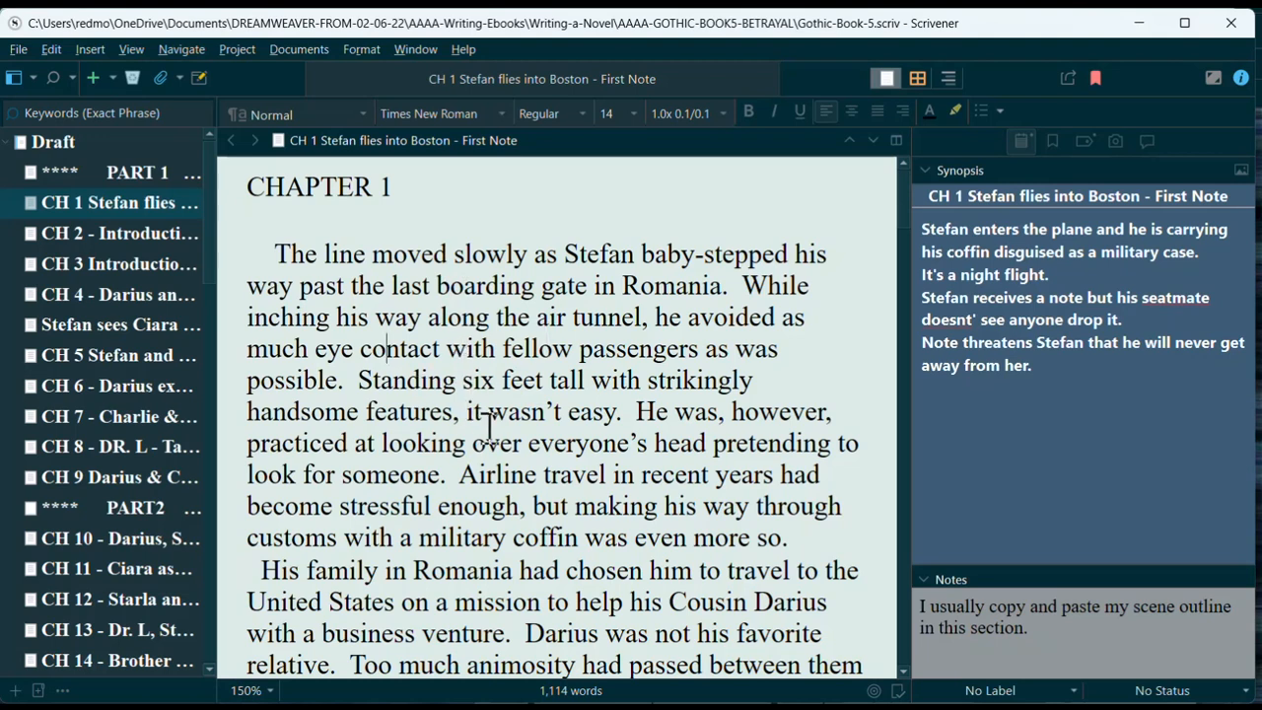
Step: Highlight the opening sentence of Chapter 1 as sample text and bring up Grammarly's grammar check page in the browser
left_click_drag(276, 253, 732, 285)
left_click(744, 370)
left_click(328, 708)
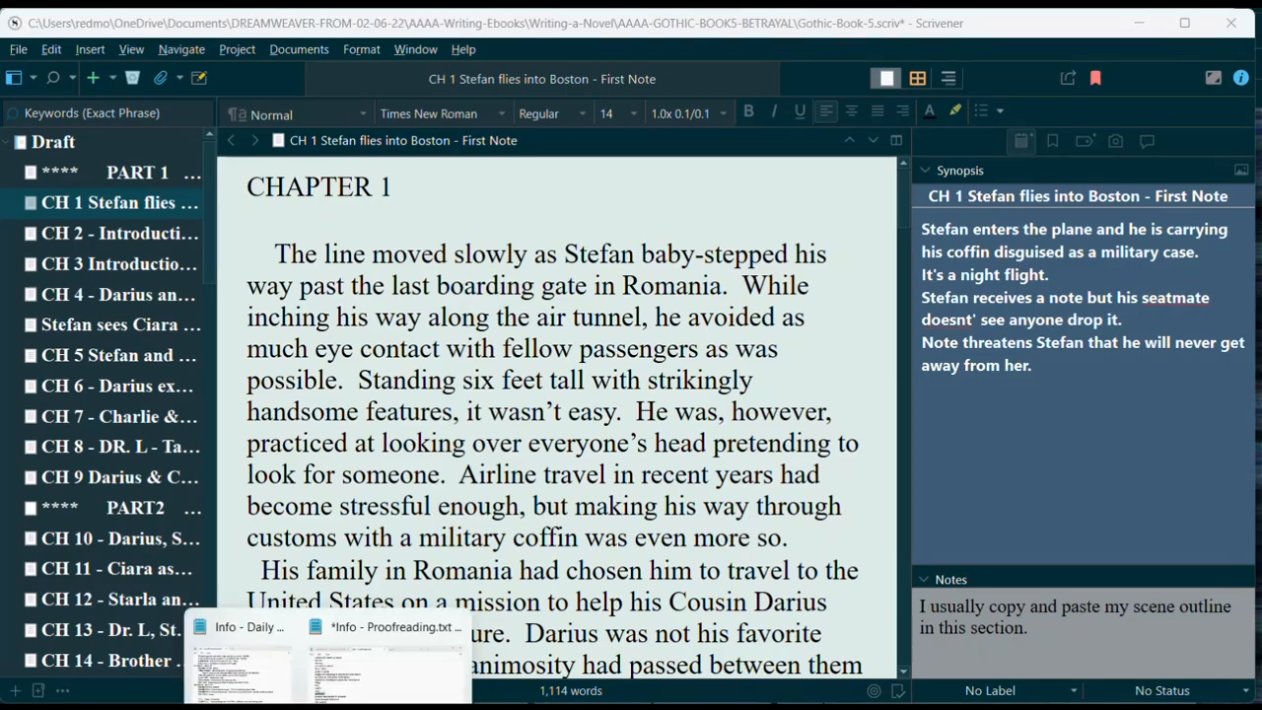
left_click(385, 660)
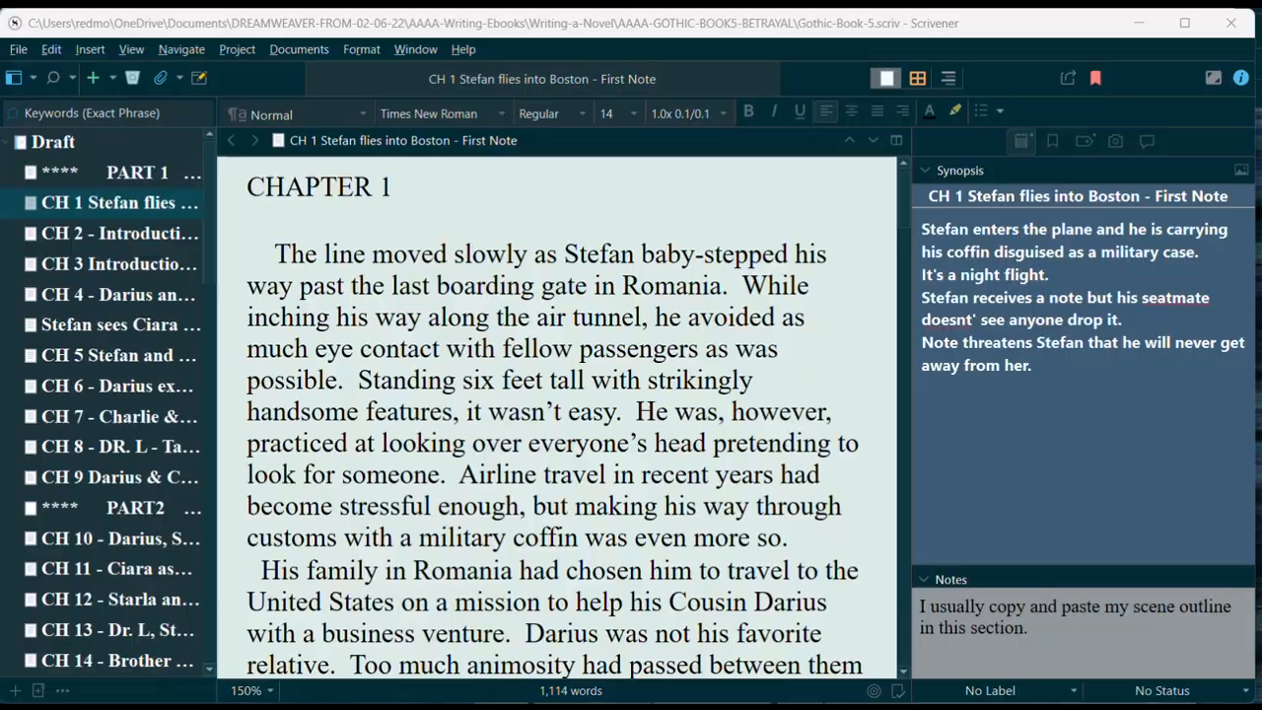
left_click(375, 708)
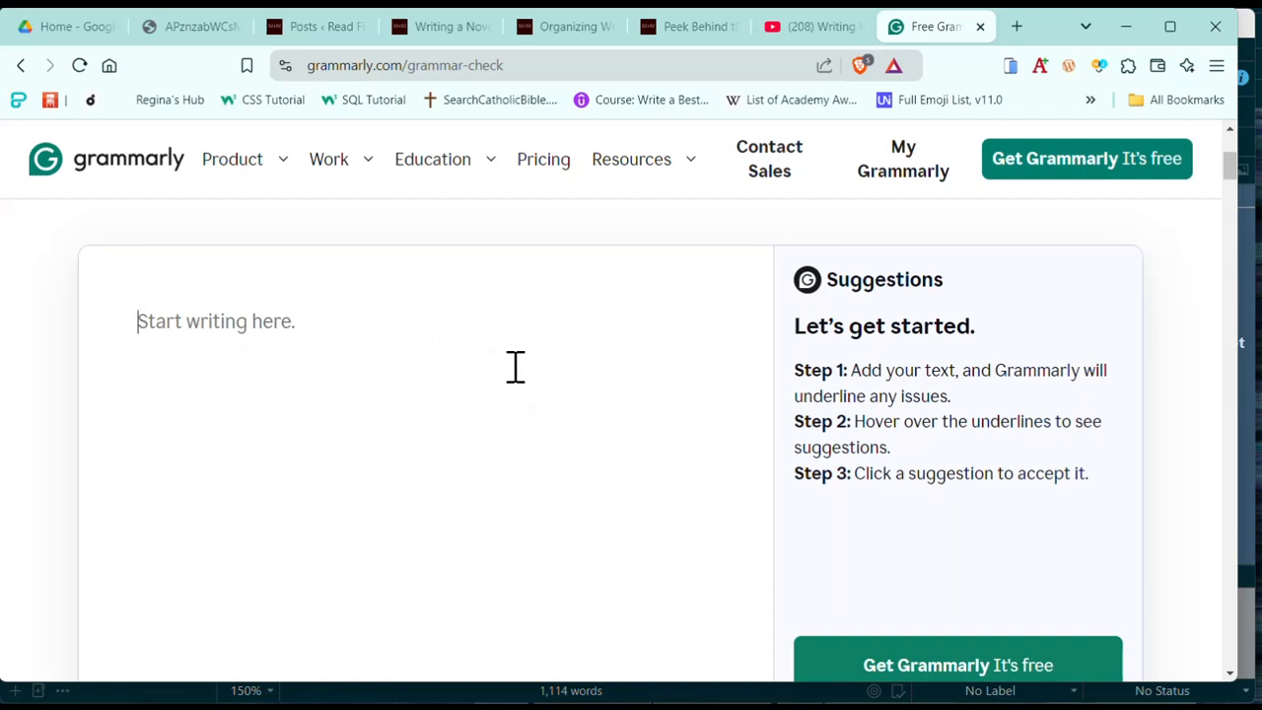
Step: Switch back to the Gothic-Book-5 project in Scrivener and highlight the CHAPTER 1 header in CH 1
mouse_move(366, 693)
mouse_move(846, 708)
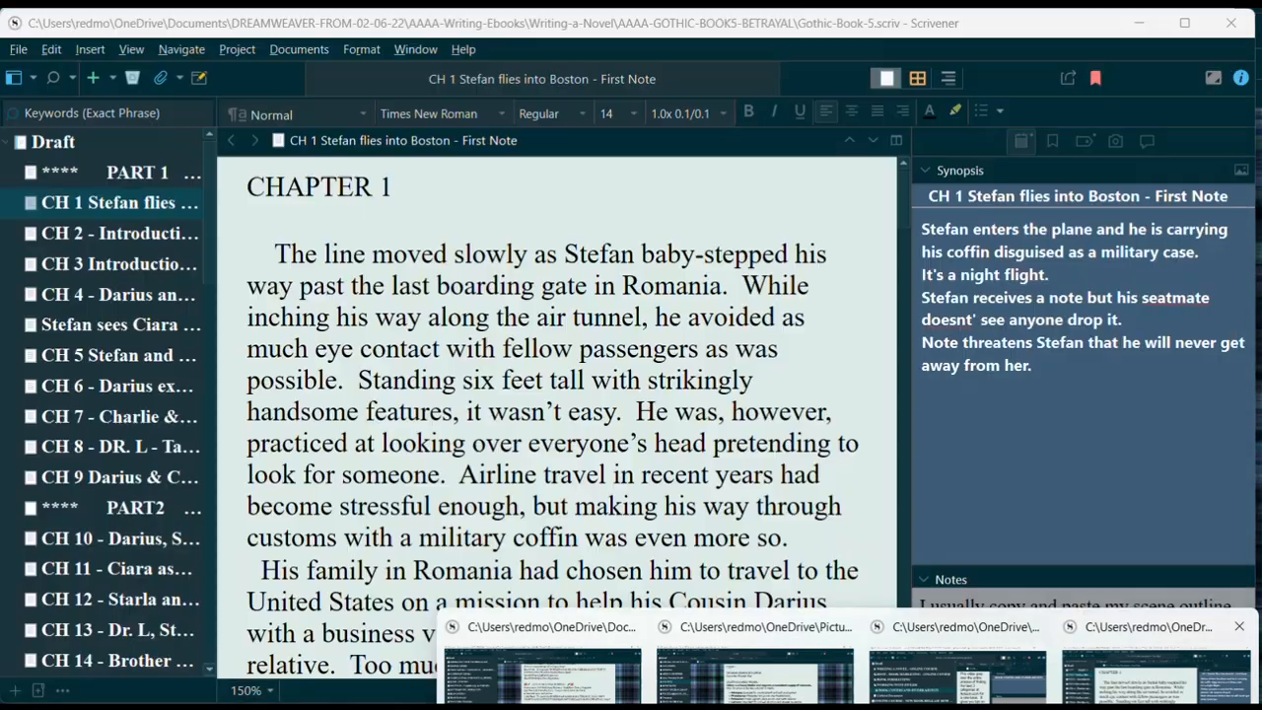
left_click(1159, 696)
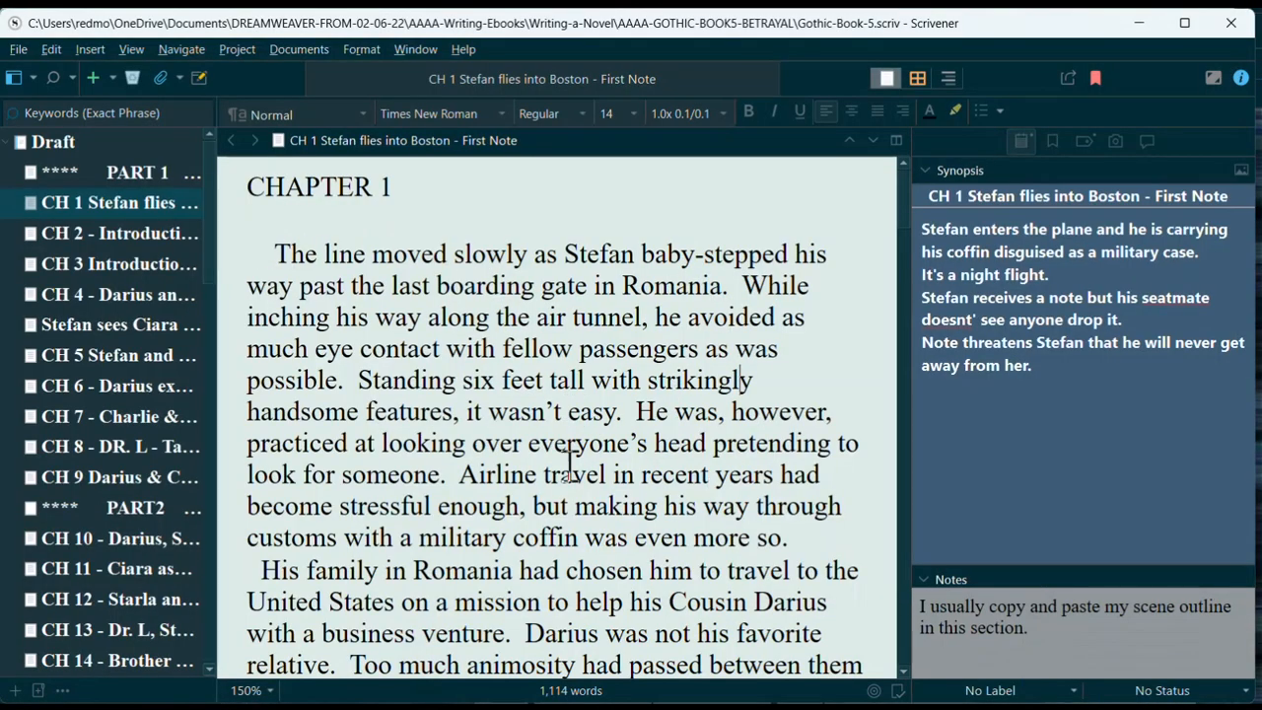
scroll(663, 508, "down", 2)
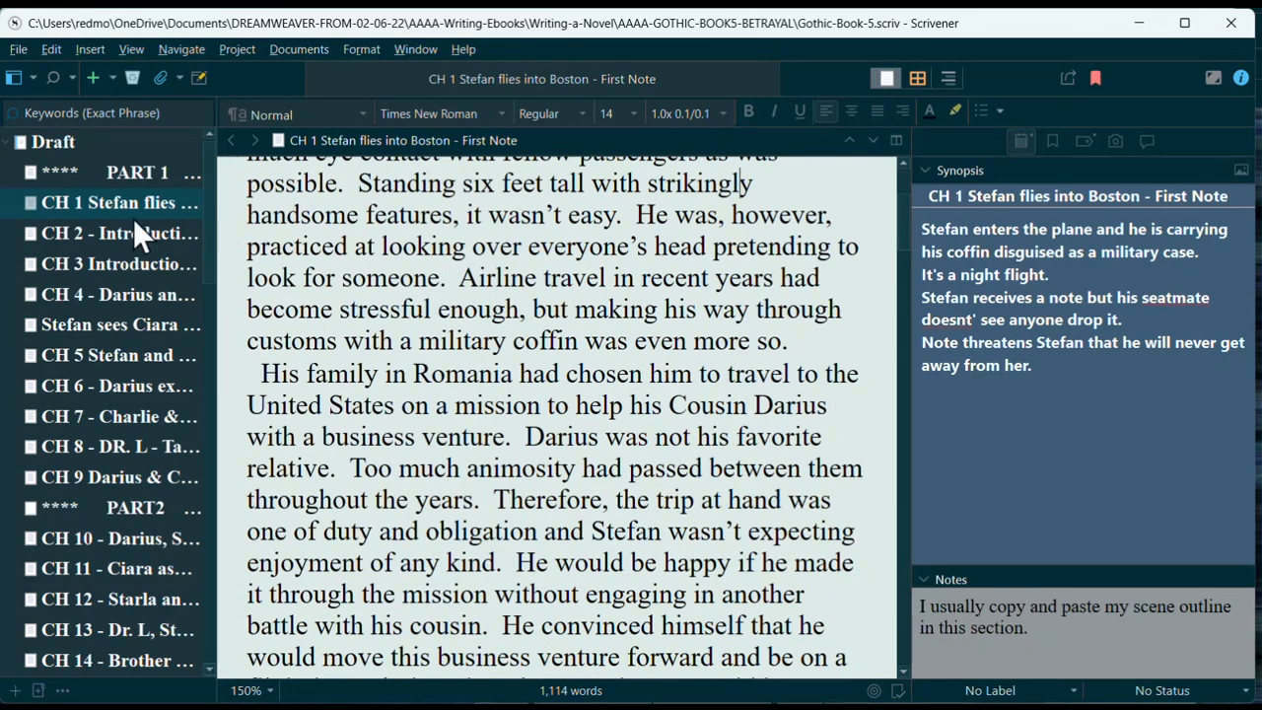
scroll(481, 200, "up", 2)
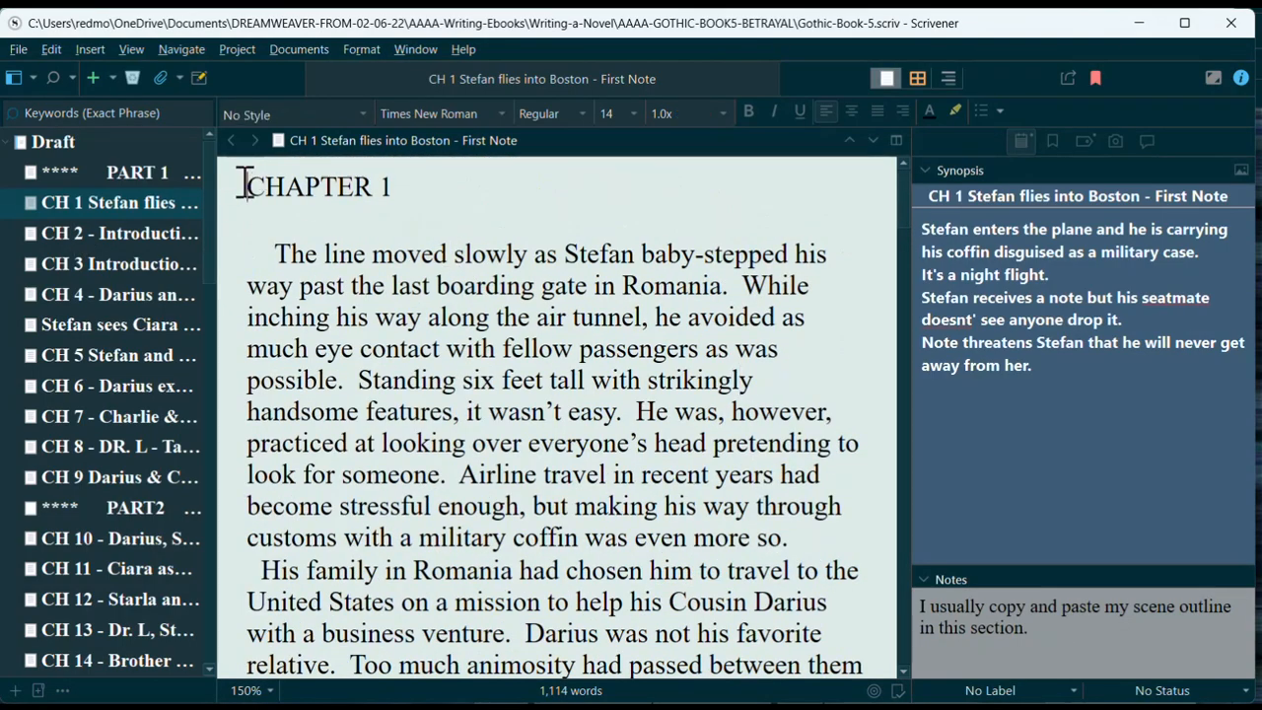
left_click_drag(247, 186, 458, 188)
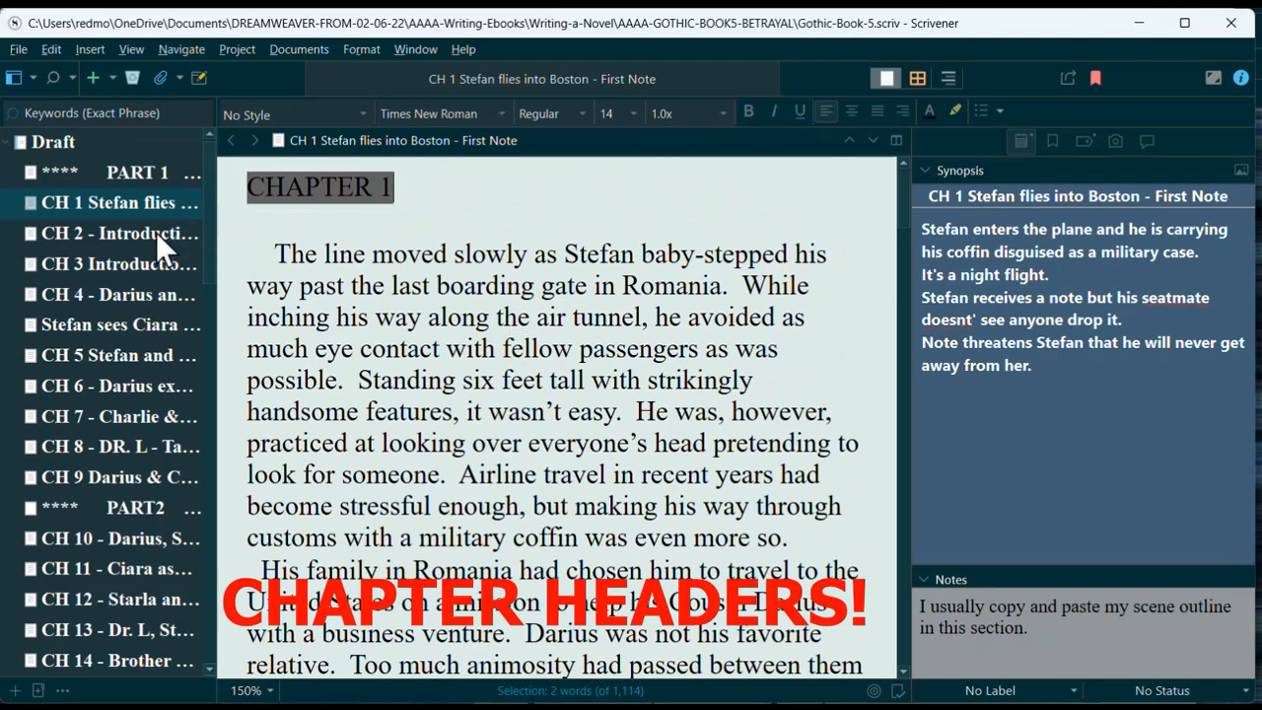
Step: Compare CH 4 with the untitled-number scene that follows it, and place the cursor at the closing **** of CH 4
left_click(129, 294)
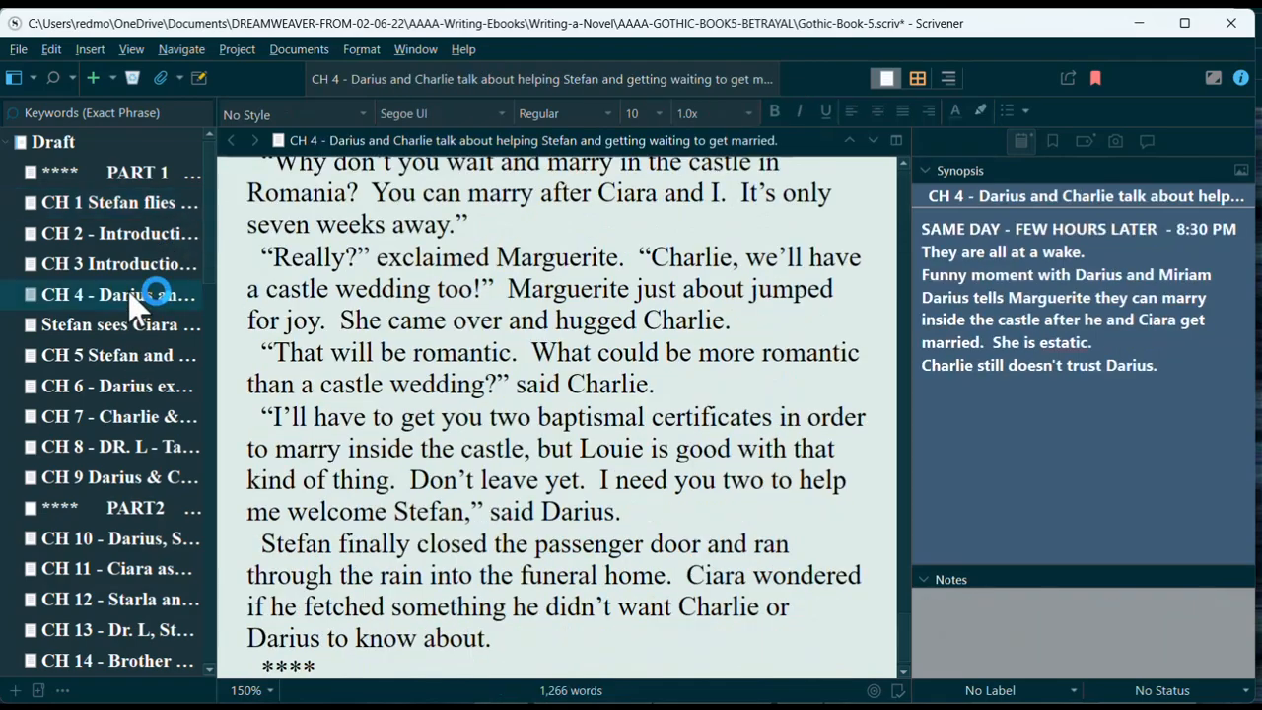
scroll(537, 256, "up", 10)
scroll(555, 266, "up", 15)
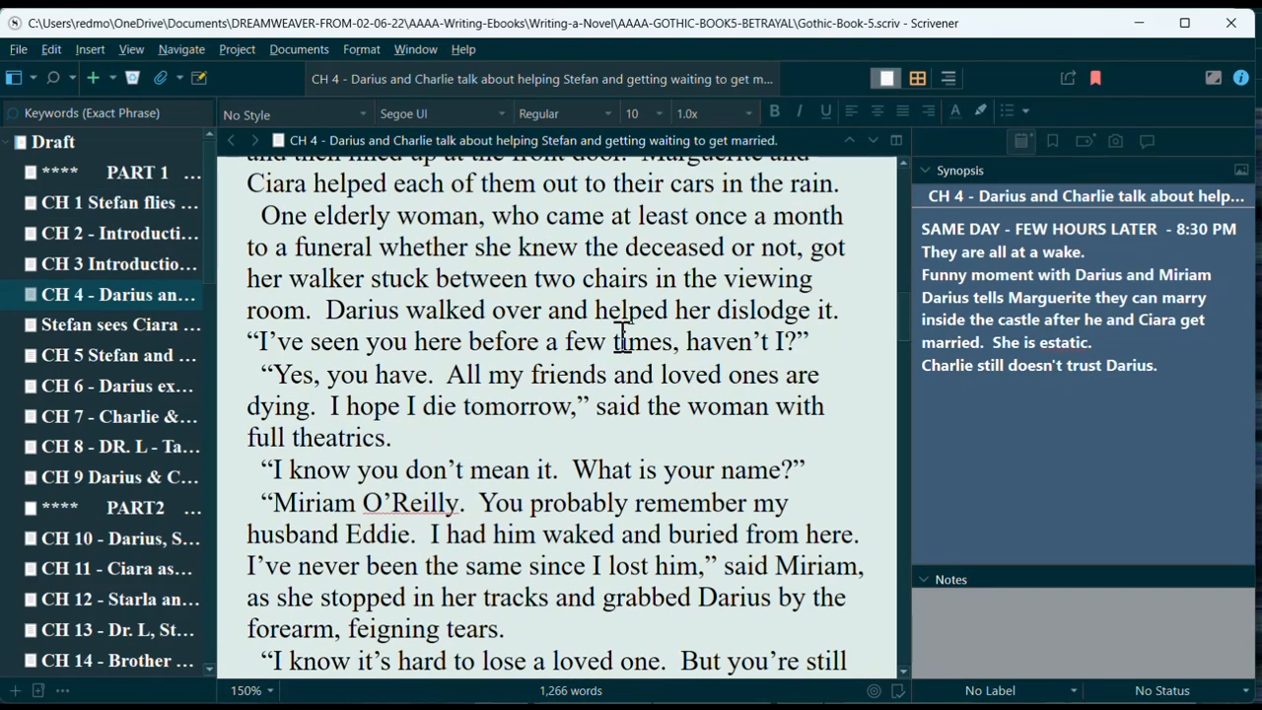
left_click(100, 325)
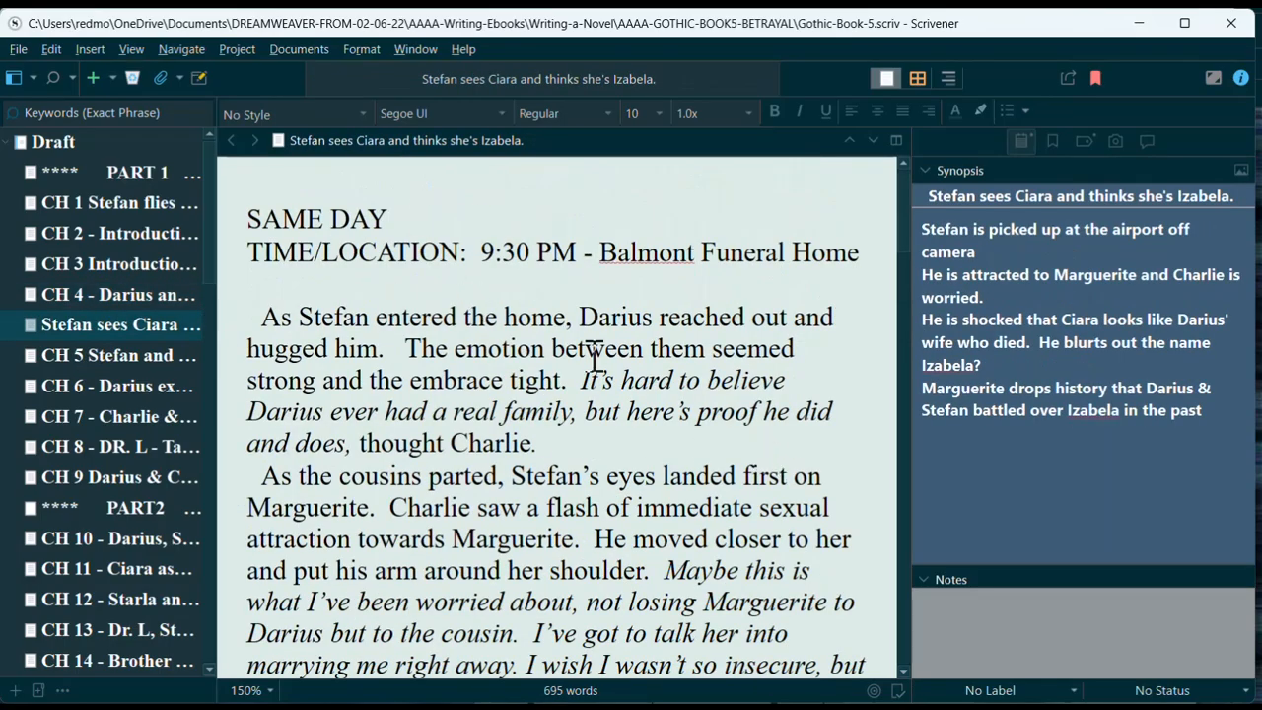
left_click(99, 294)
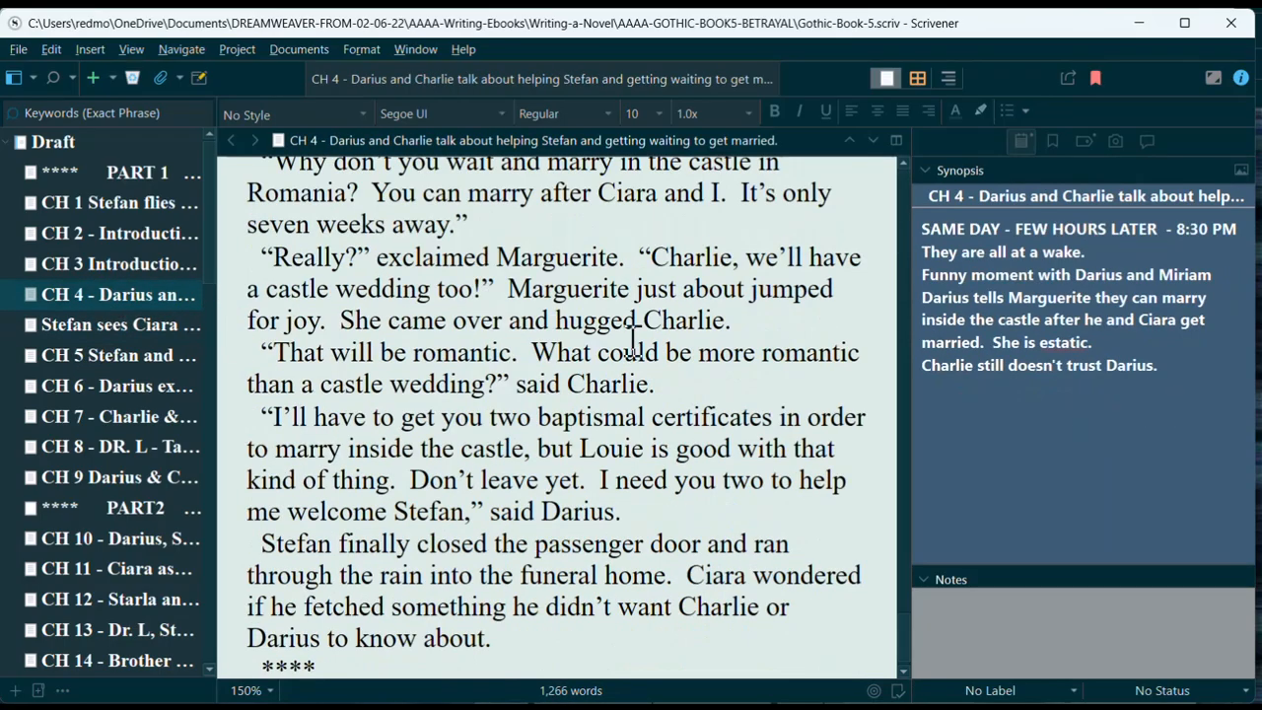
scroll(632, 340, "down", 1)
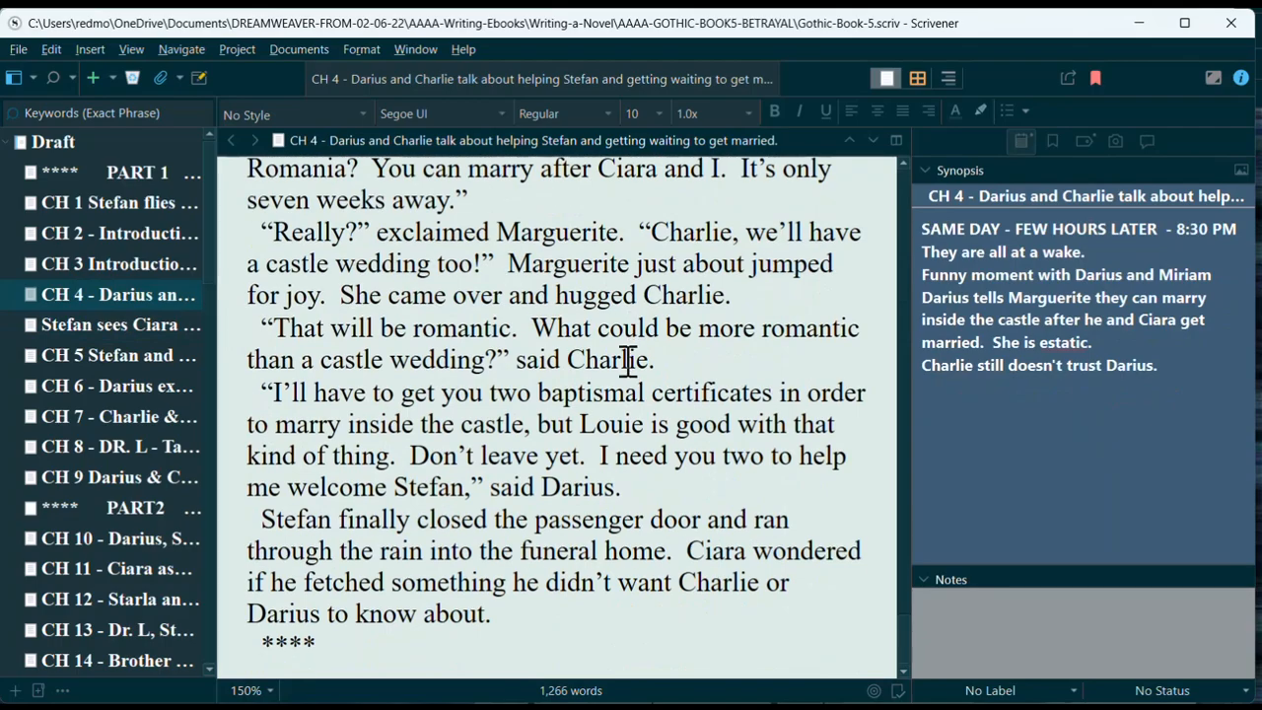
left_click(332, 648)
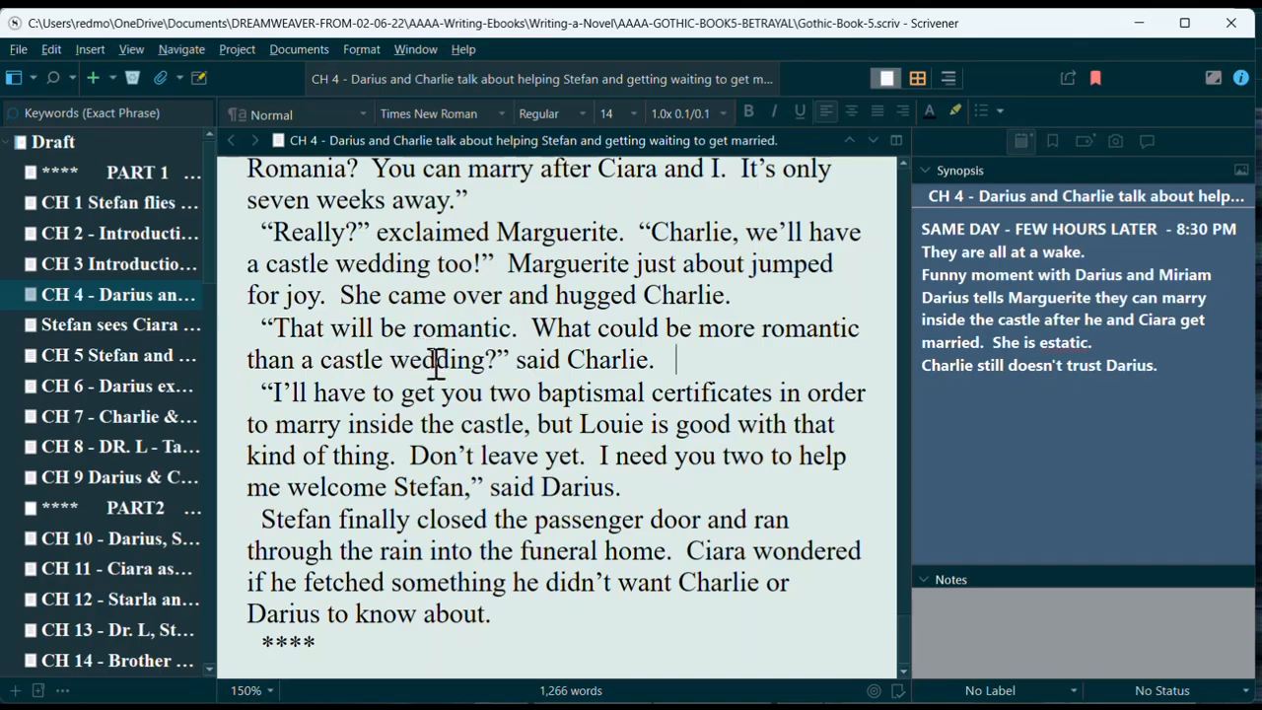
Step: Look back through the CH 4 text for the **** break between its scenes
scroll(484, 463, "up", 10)
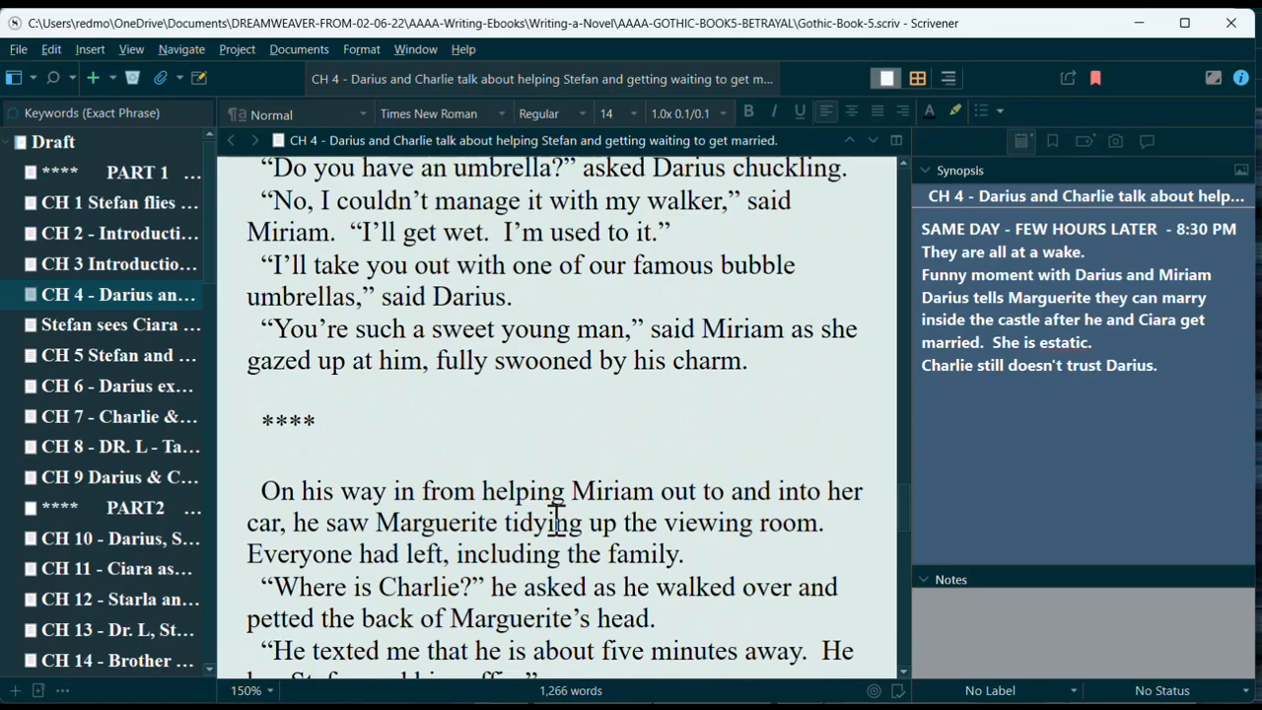
scroll(496, 423, "up", 15)
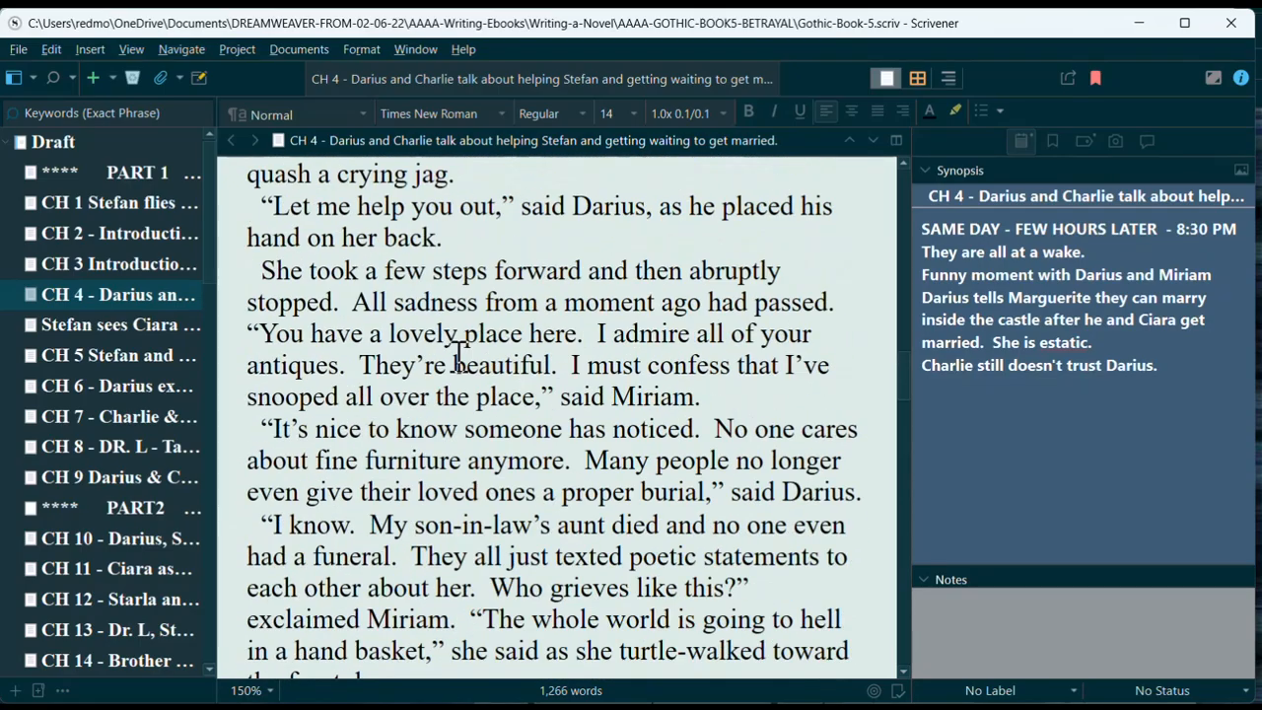
scroll(459, 353, "up", 10)
scroll(464, 436, "down", 6)
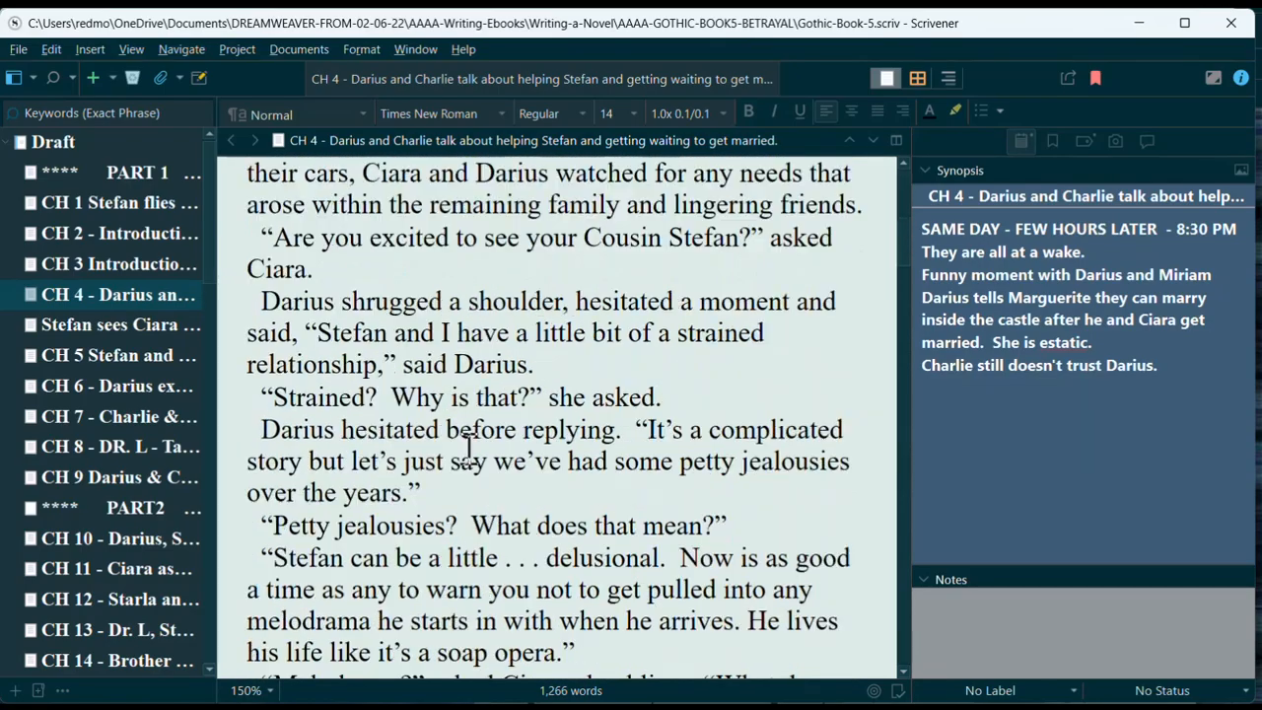
scroll(482, 444, "down", 20)
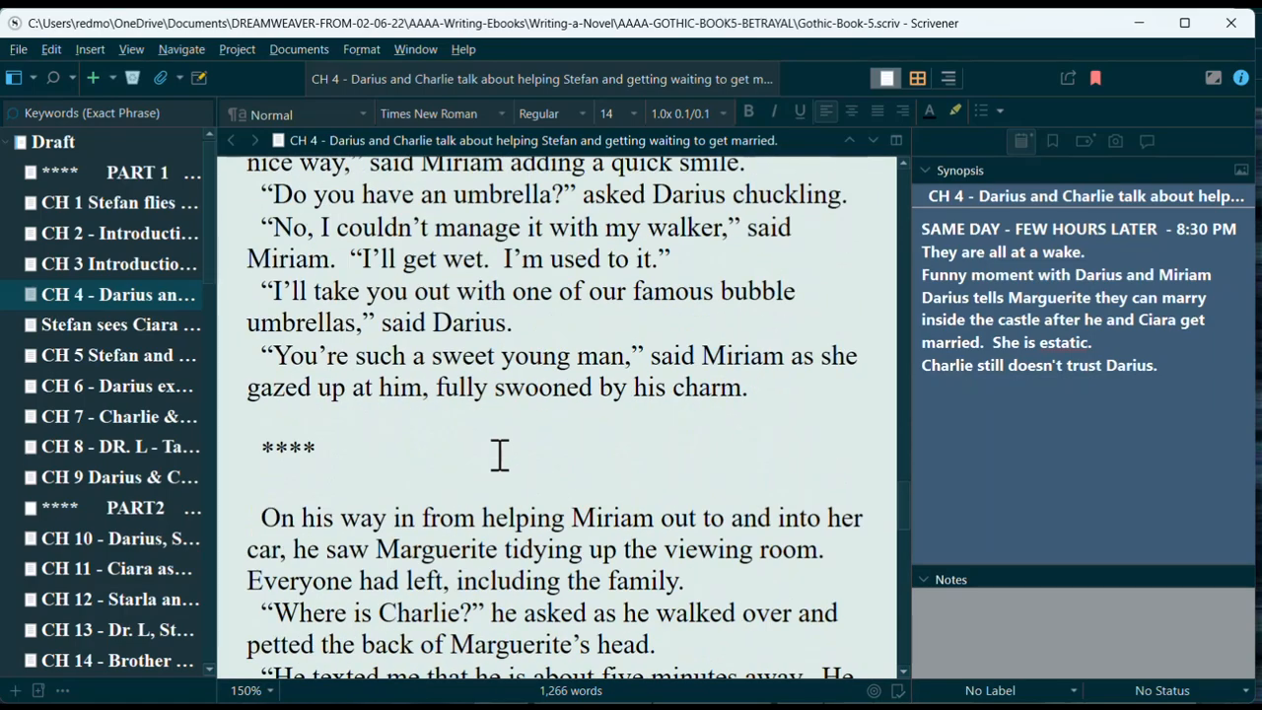
Step: Read through the CH 4 text around the **** scene break, down to the closing **** and back to the cremation dialogue
scroll(500, 453, "down", 3)
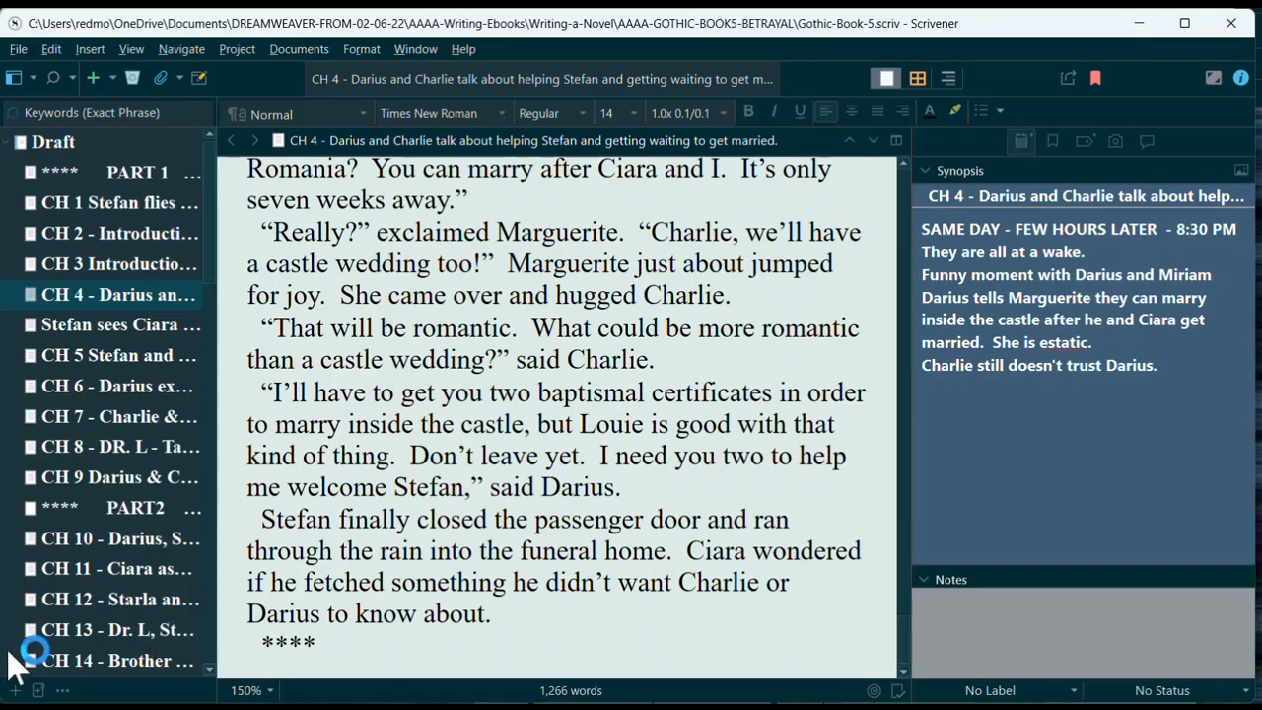
scroll(109, 592, "down", 10)
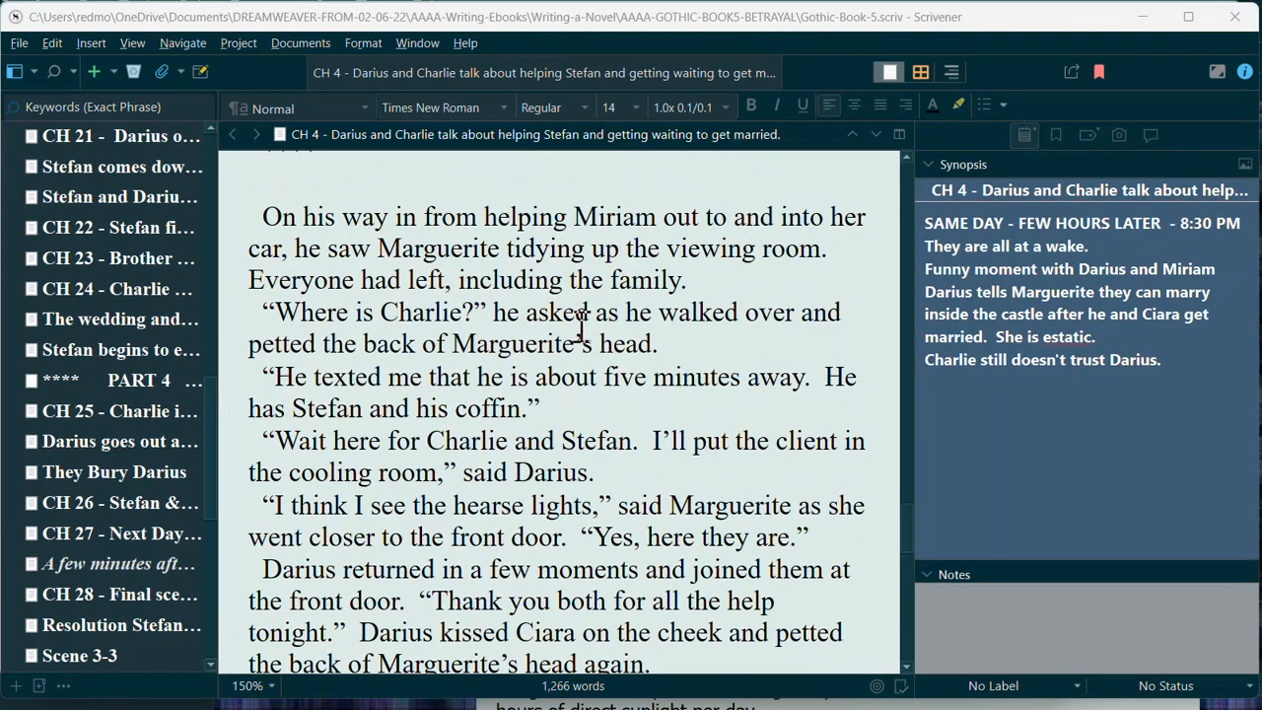
scroll(580, 331, "down", 10)
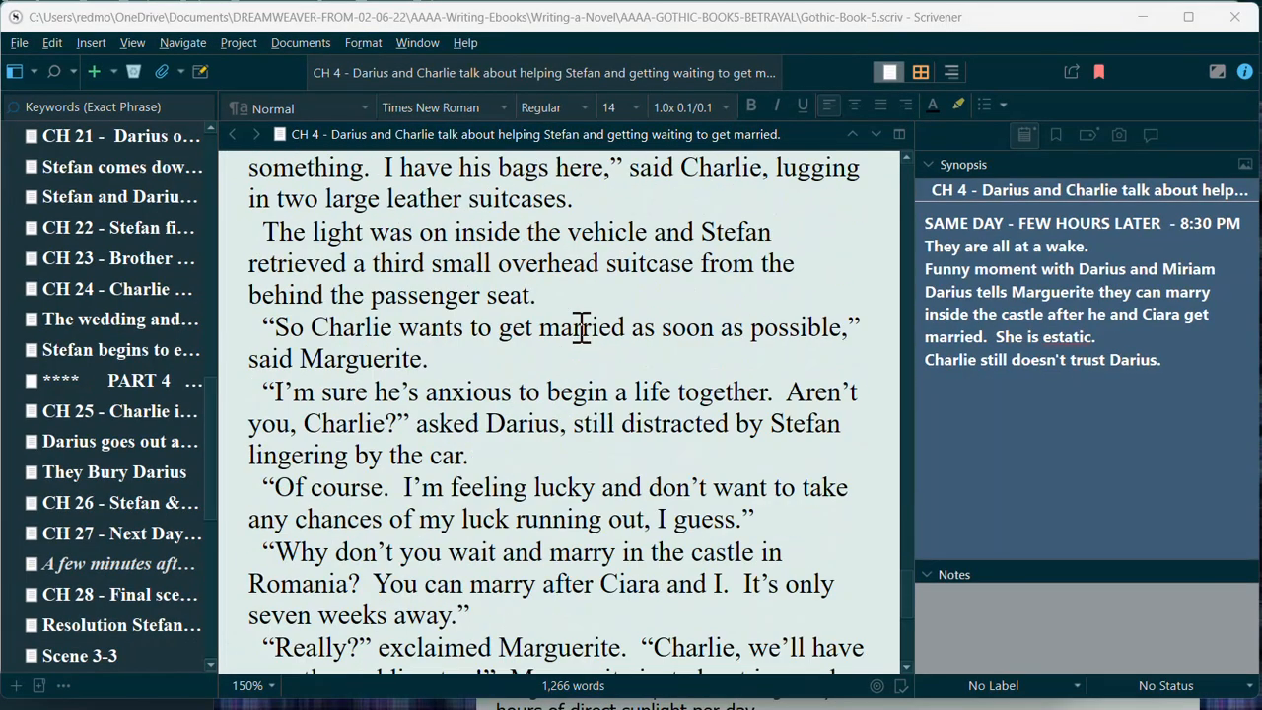
scroll(582, 331, "down", 1)
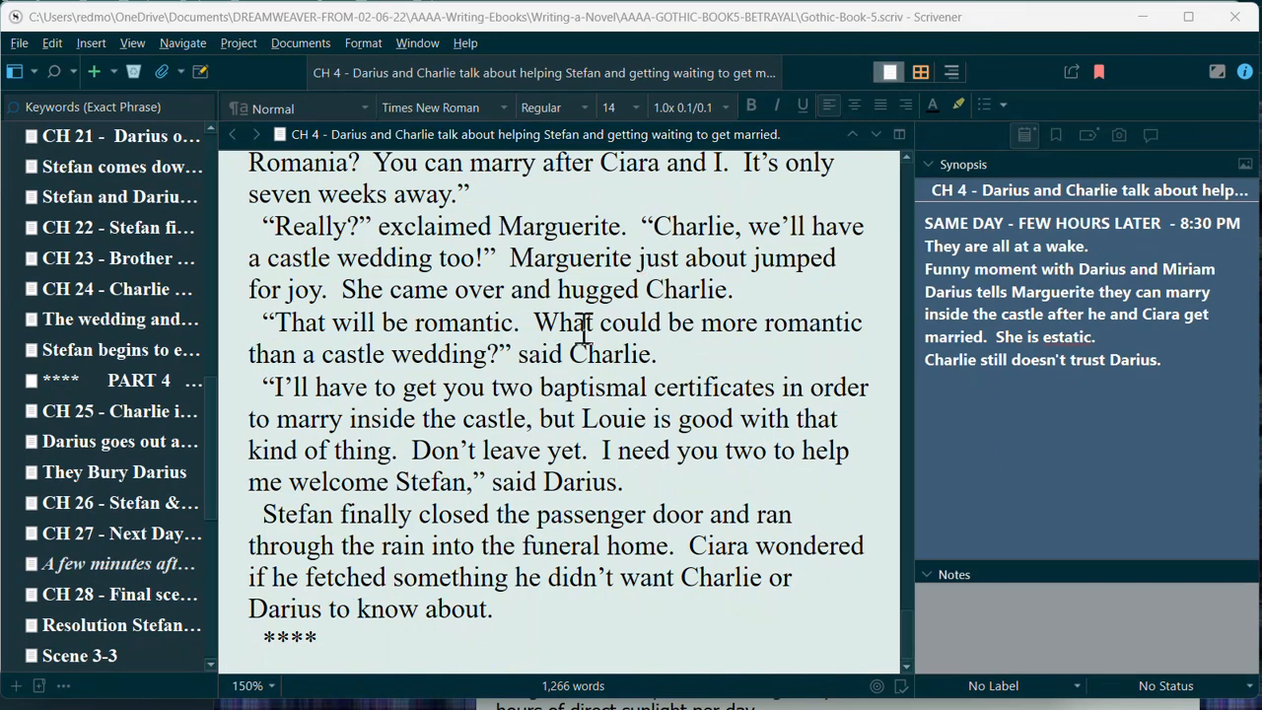
scroll(584, 331, "up", 15)
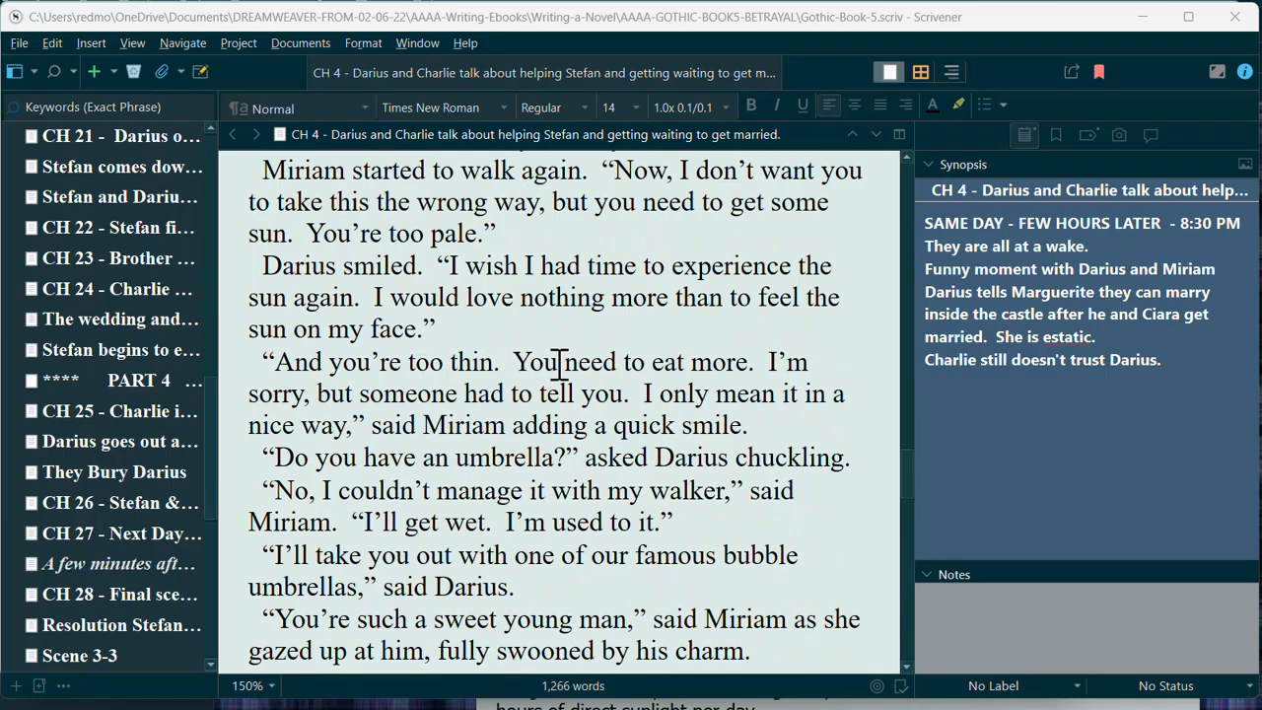
scroll(561, 369, "up", 3)
scroll(561, 370, "up", 1)
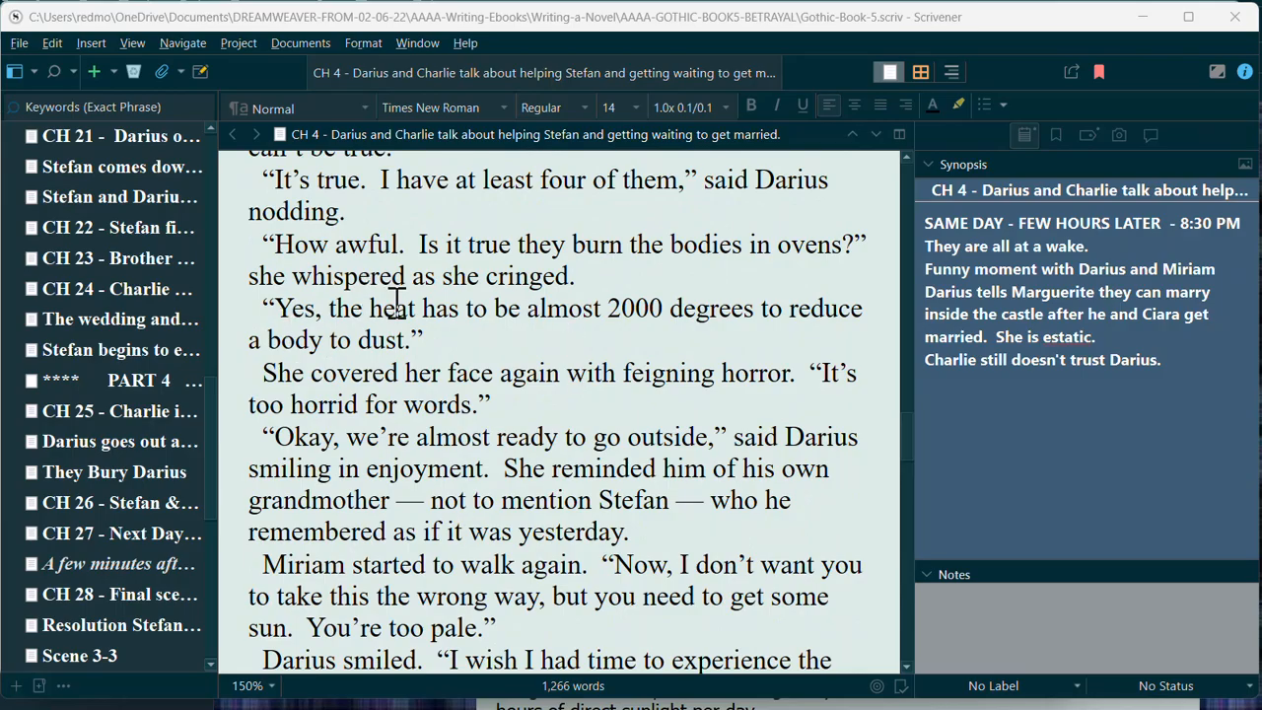
scroll(429, 320, "down", 3)
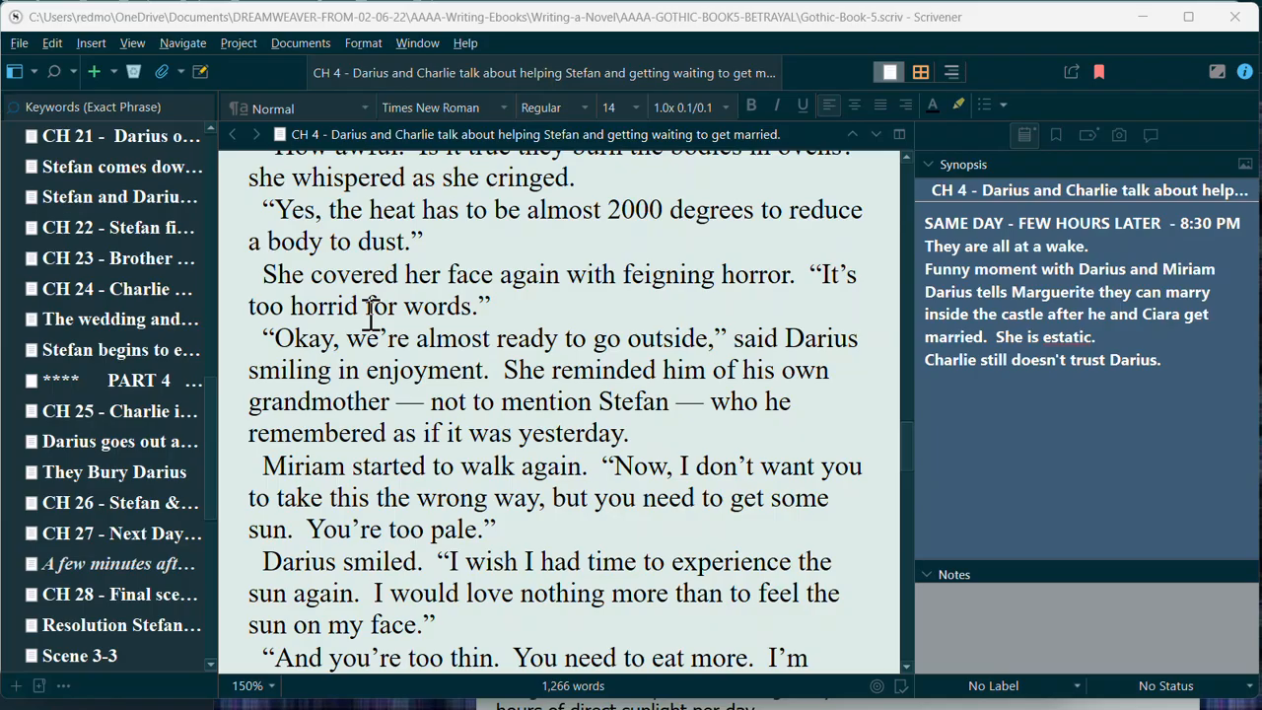
Step: Open the compile settings for the Draft and choose Microsoft Word (.docx) as the output format
left_click(20, 45)
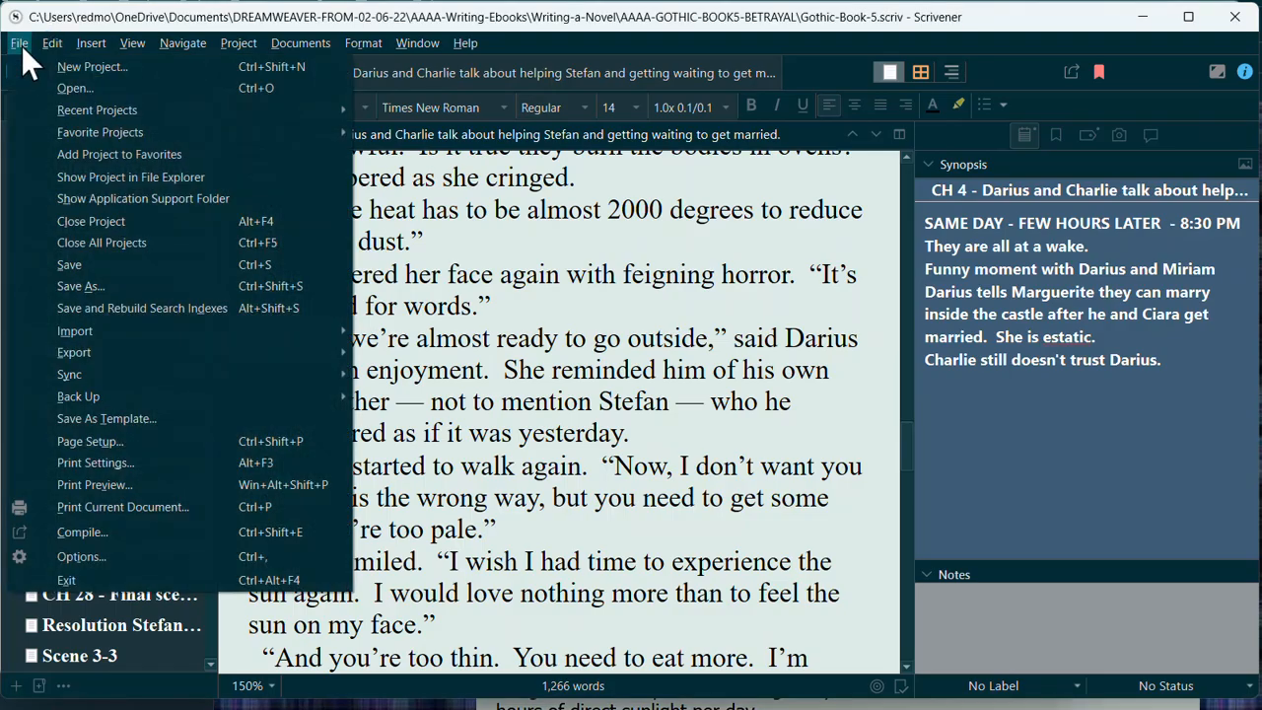
left_click(90, 530)
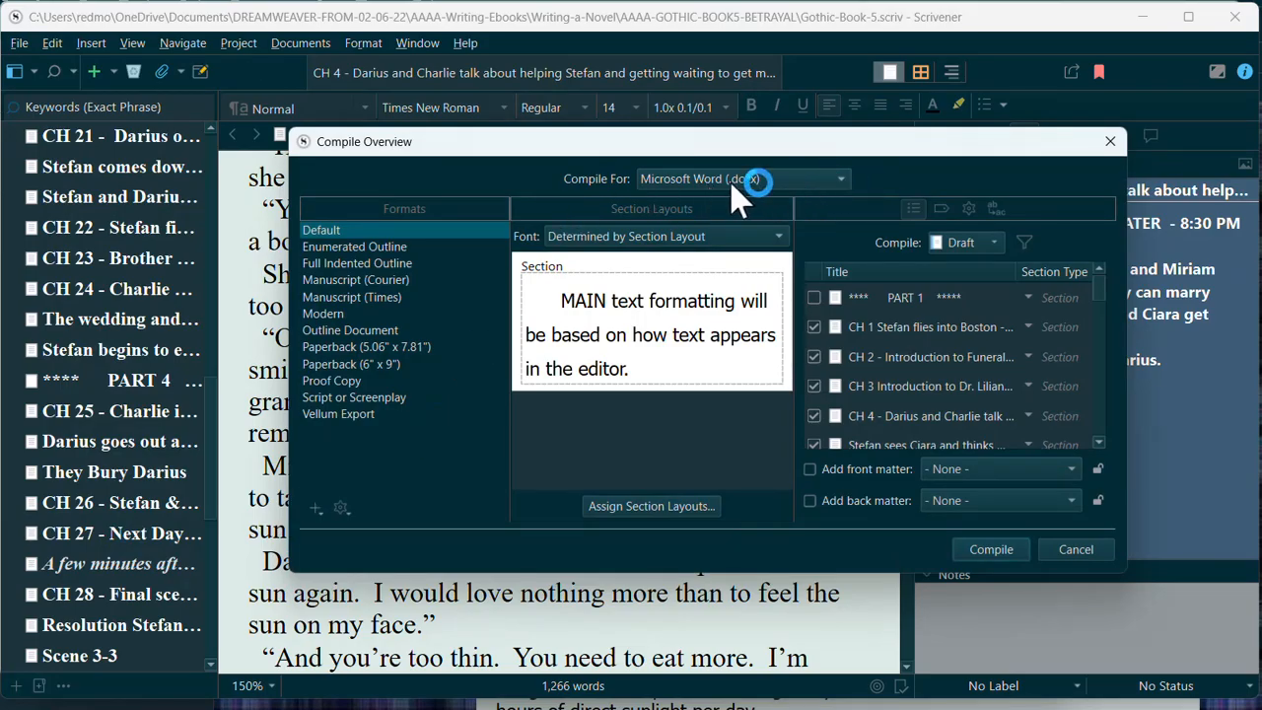
left_click(843, 180)
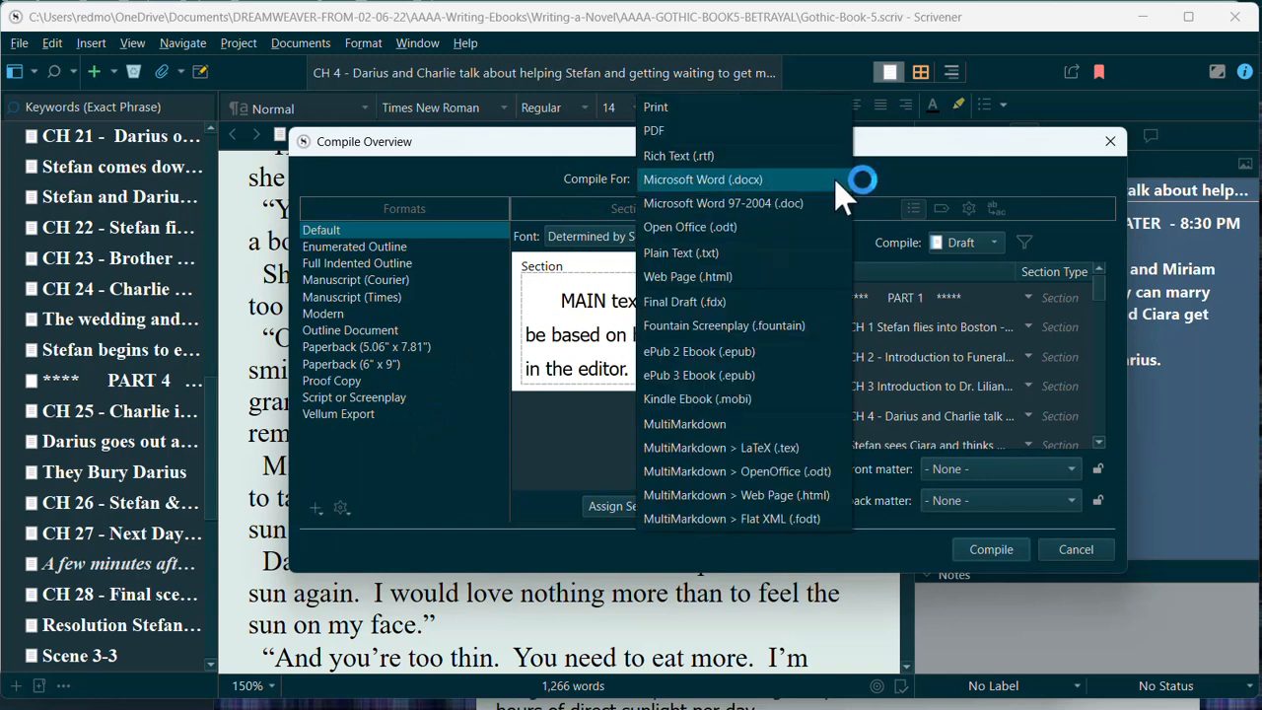
left_click(841, 181)
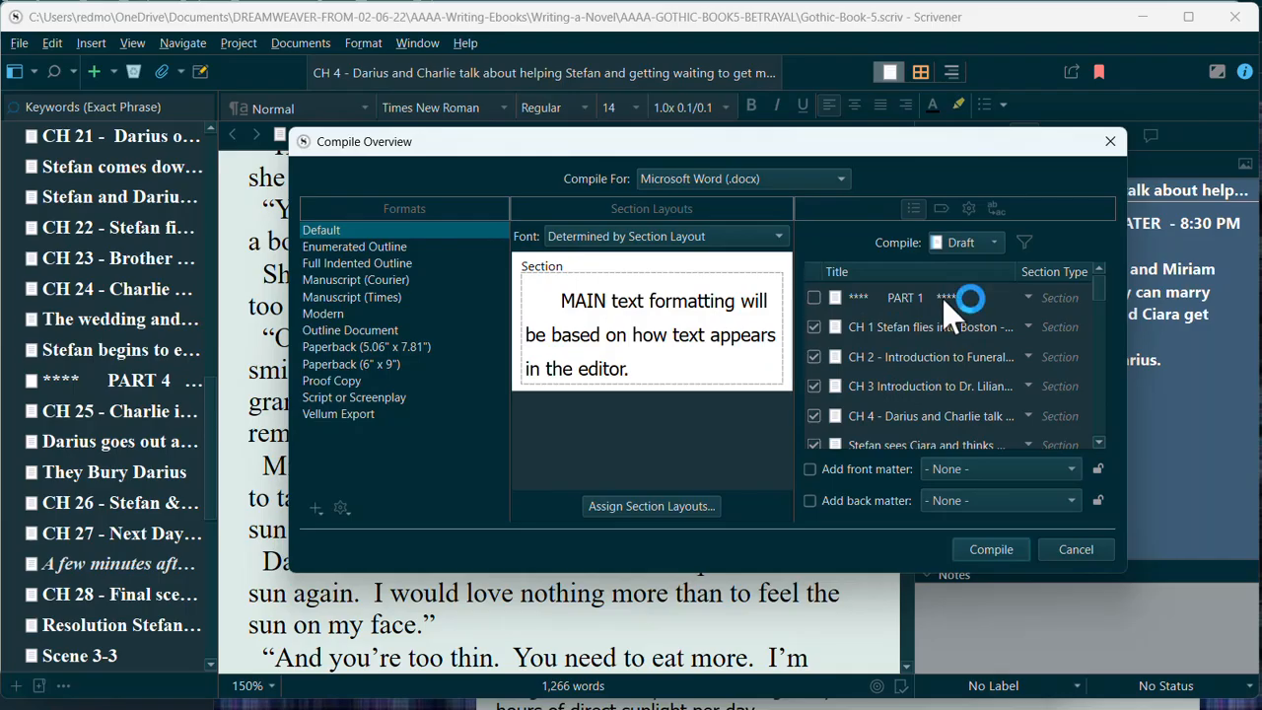
Step: Check which Draft documents are included in the compile down to Scene 6-3, and open the section layout assignment
scroll(881, 340, "down", 10)
scroll(884, 340, "down", 15)
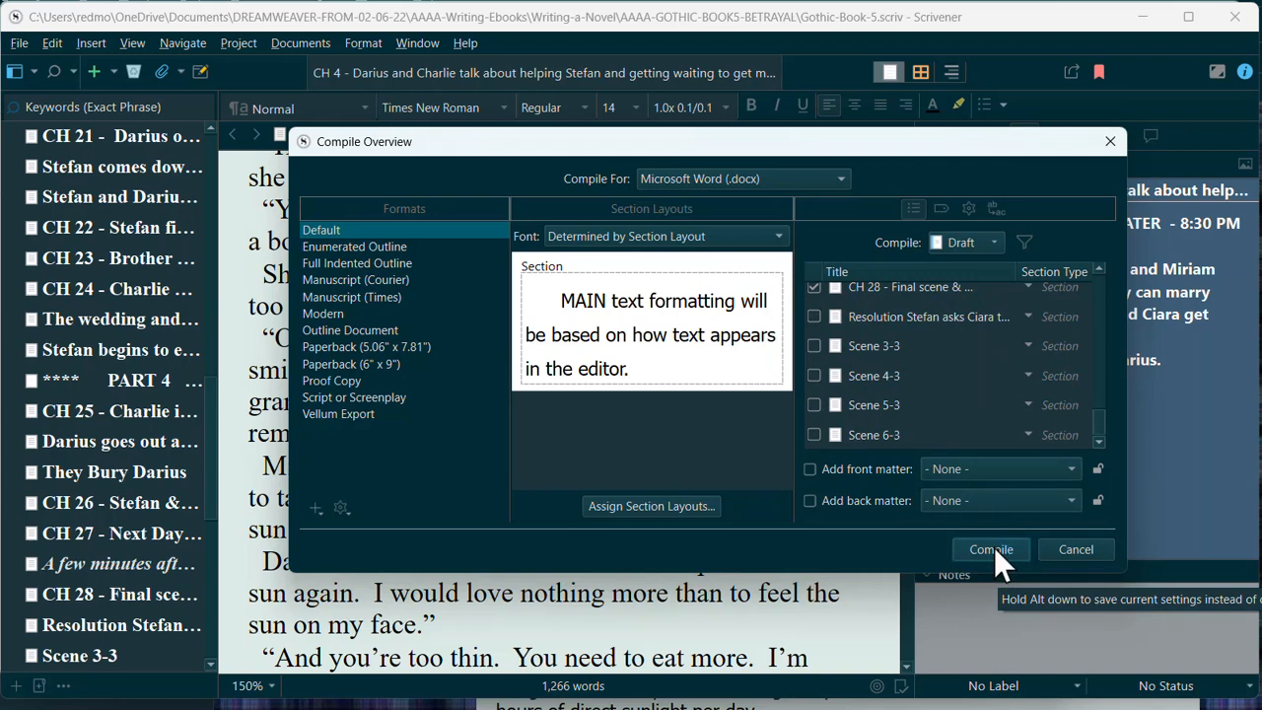
left_click(627, 506)
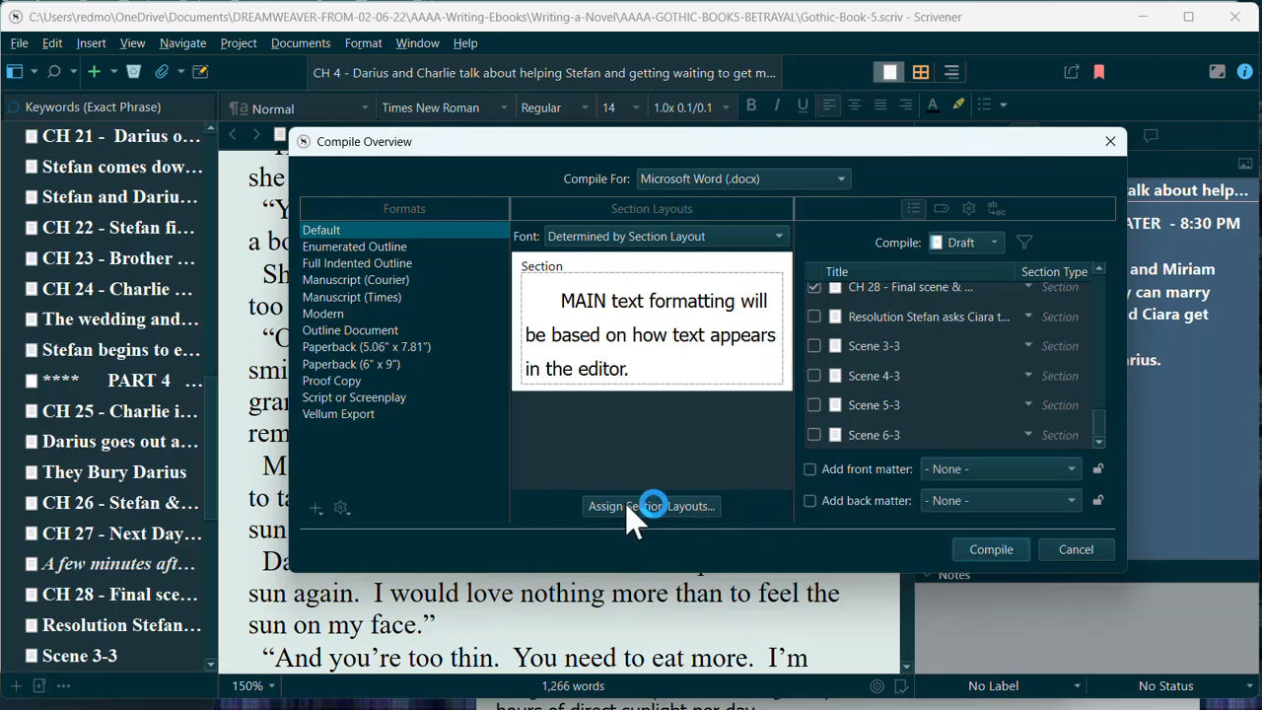